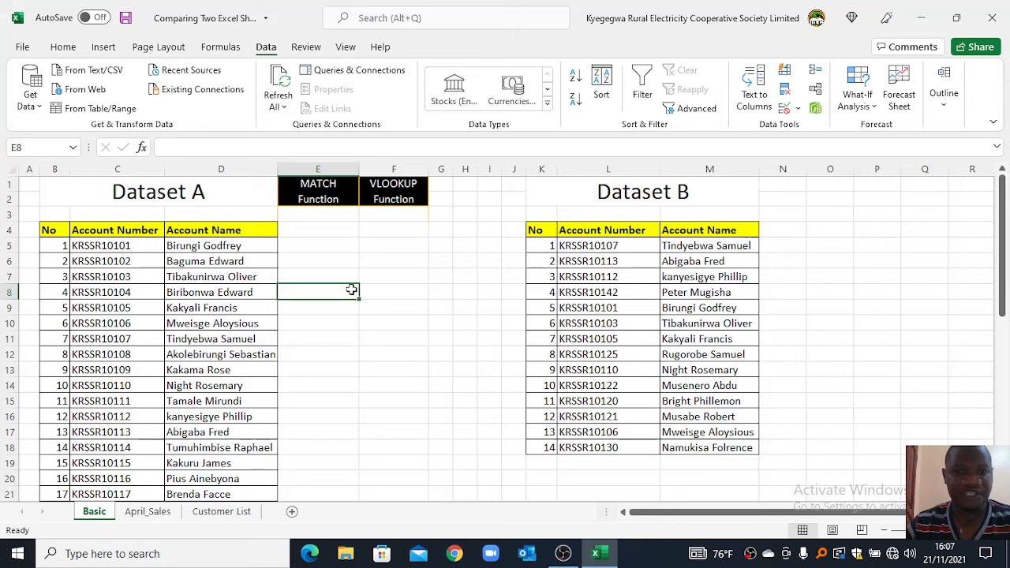
Step: Examine the account records in Dataset A and Dataset B on the Basic sheet
left_click_drag(55, 193, 109, 266)
left_click_drag(545, 191, 560, 312)
left_click(361, 276)
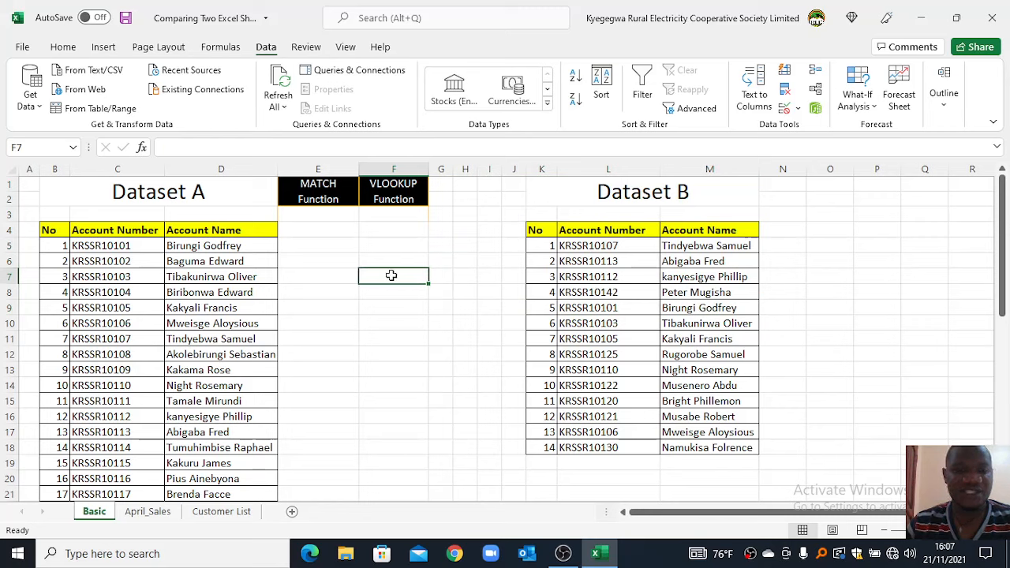
left_click(327, 280)
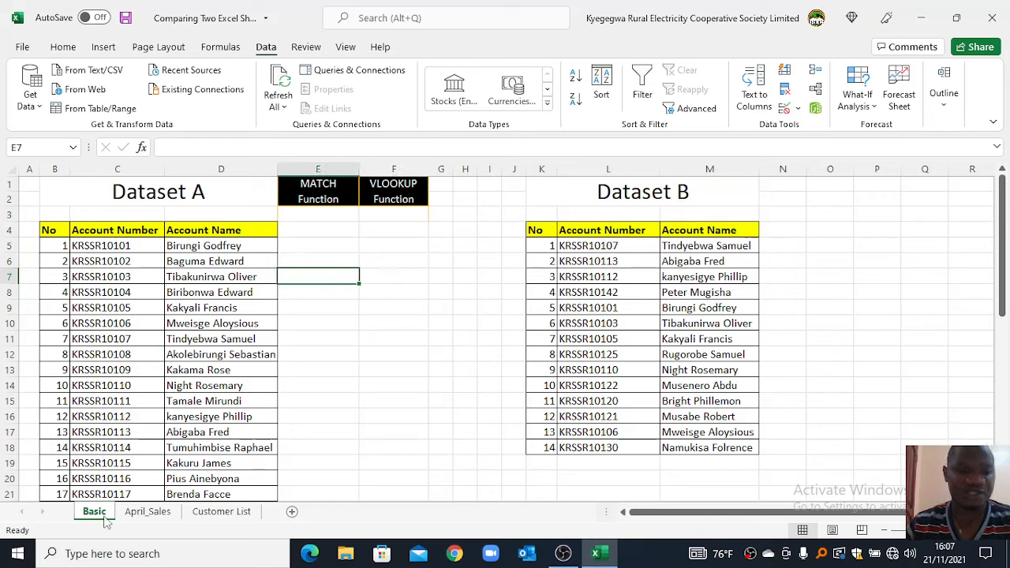
left_click(395, 274)
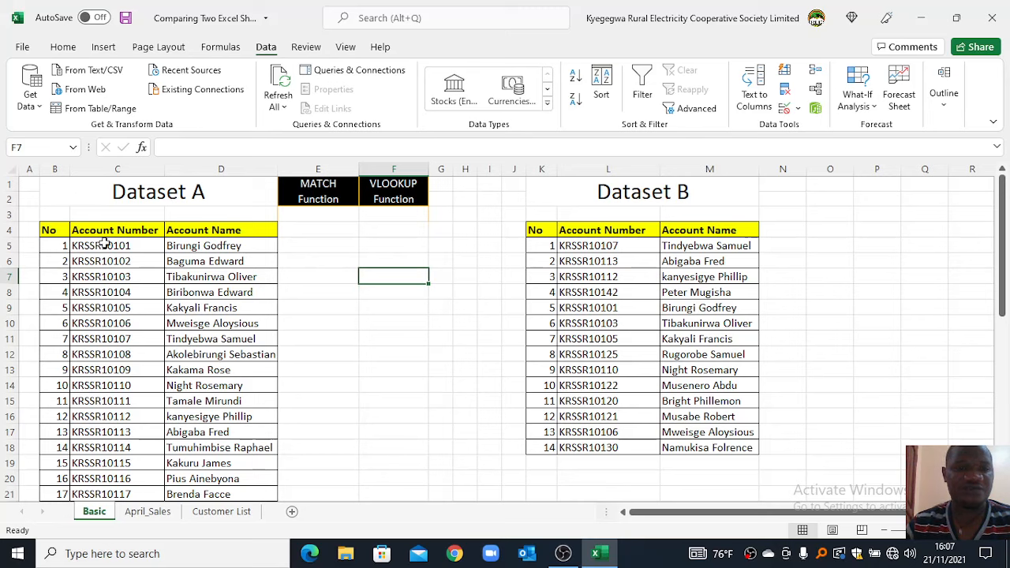
left_click_drag(117, 199, 106, 356)
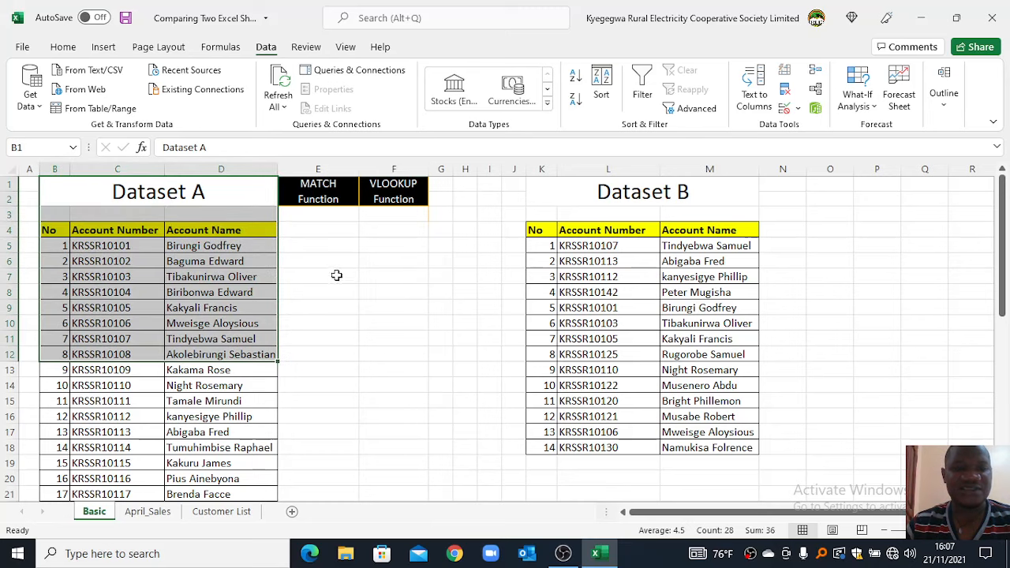
left_click(335, 275)
left_click_drag(571, 187, 582, 322)
left_click(357, 261)
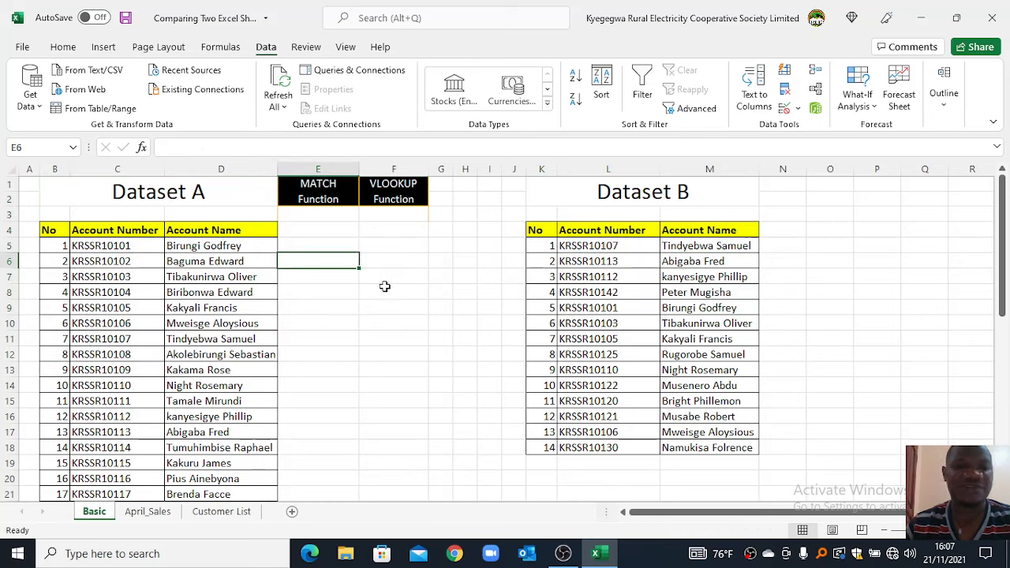
Step: Review the MATCH and VLOOKUP function headings and the account number and name columns of Dataset A
left_click(315, 186)
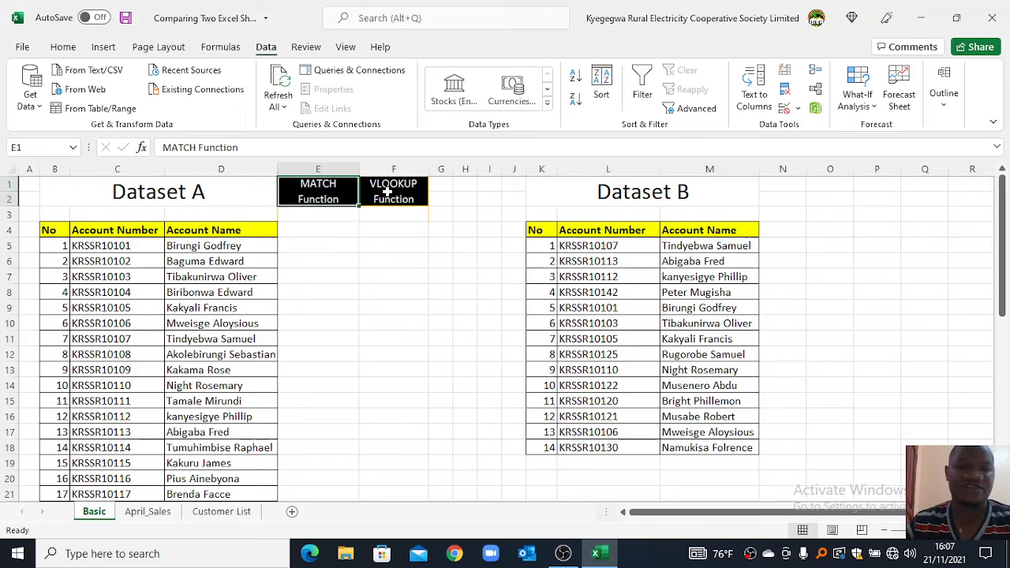
left_click(387, 191)
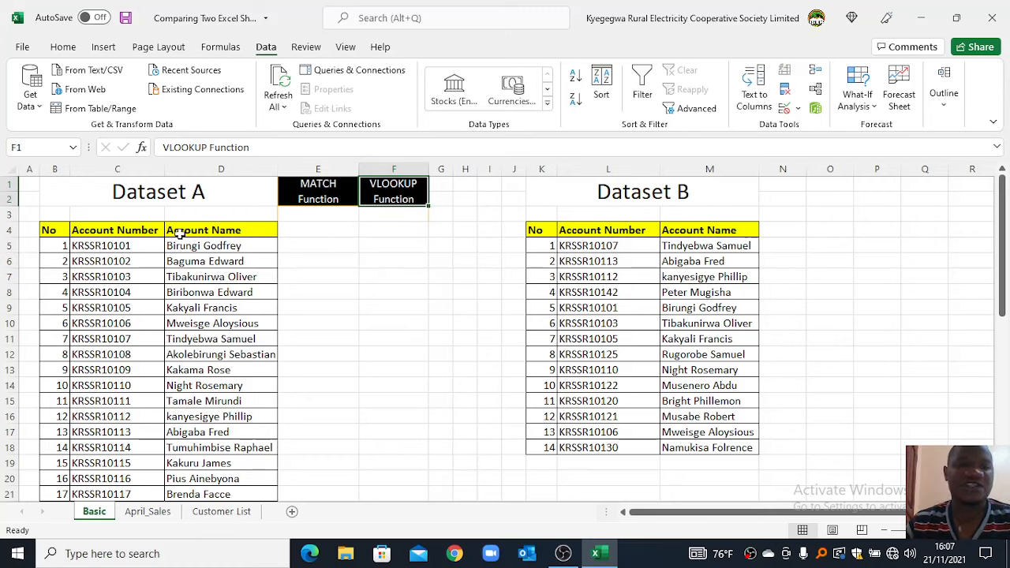
left_click(114, 230)
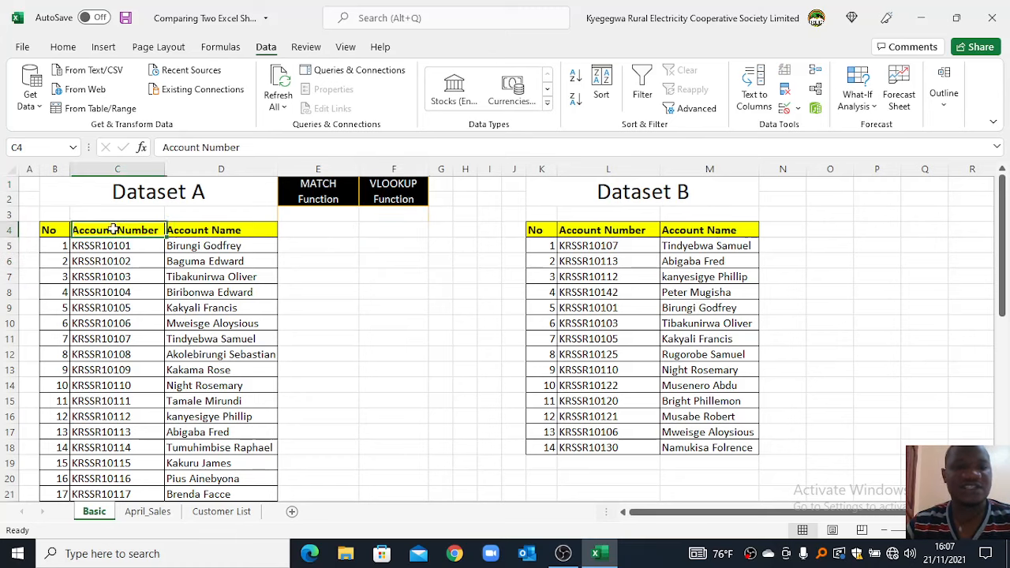
left_click(314, 229)
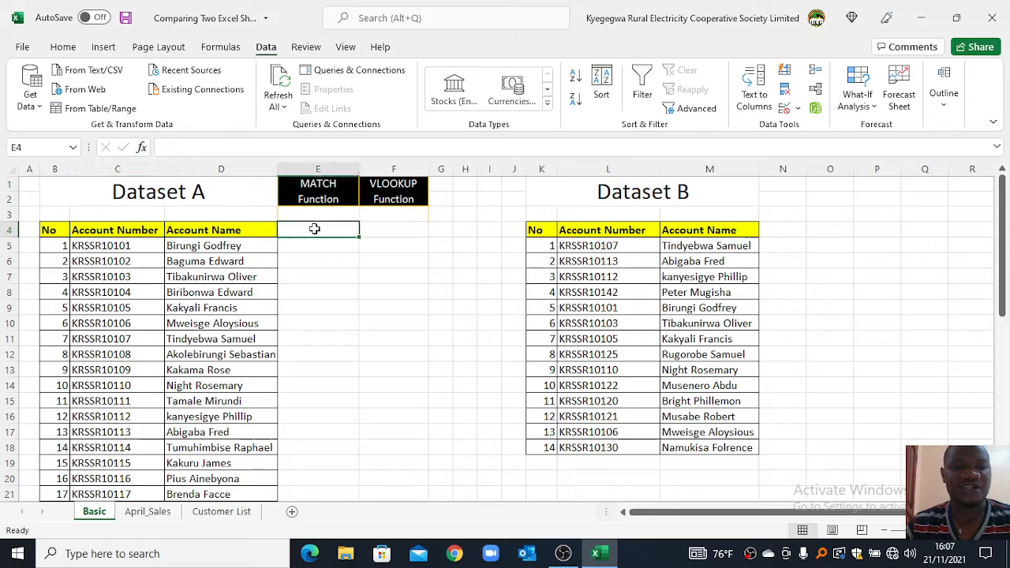
left_click(211, 246)
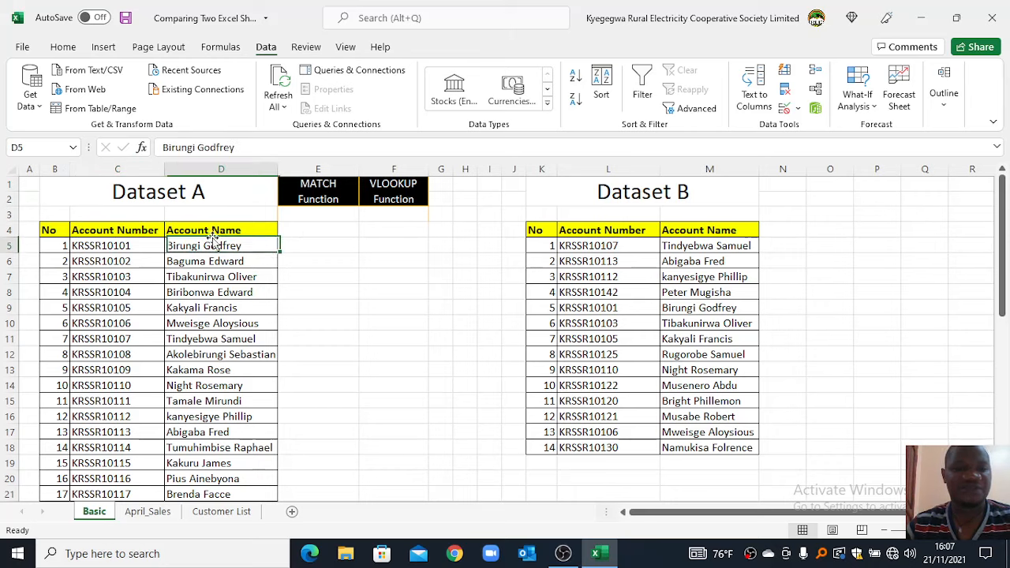
left_click(106, 246)
left_click_drag(189, 194, 188, 313)
Step: Enter the column header Results in cell E4, under the MATCH Function heading
left_click(320, 230)
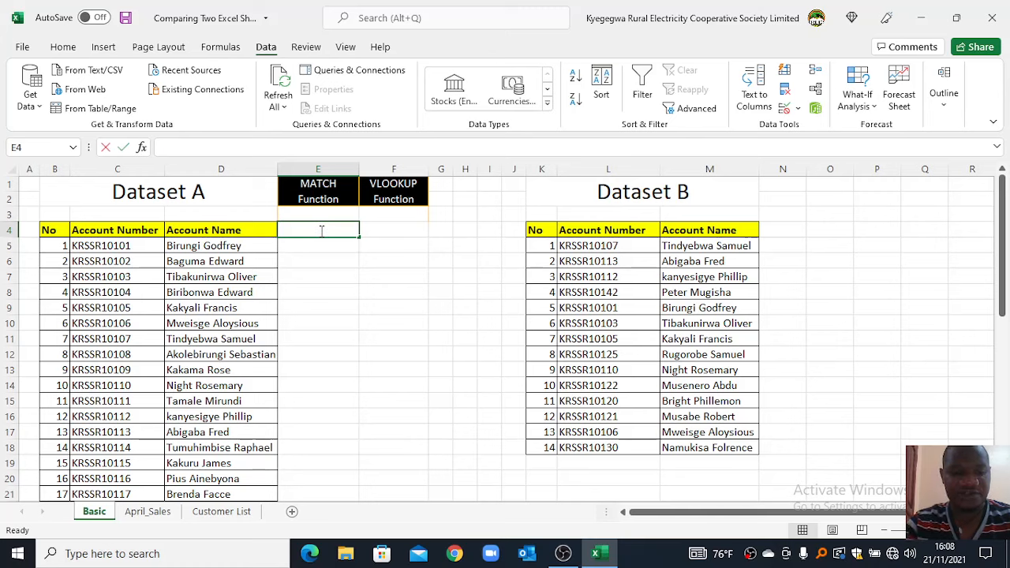
type("Resul")
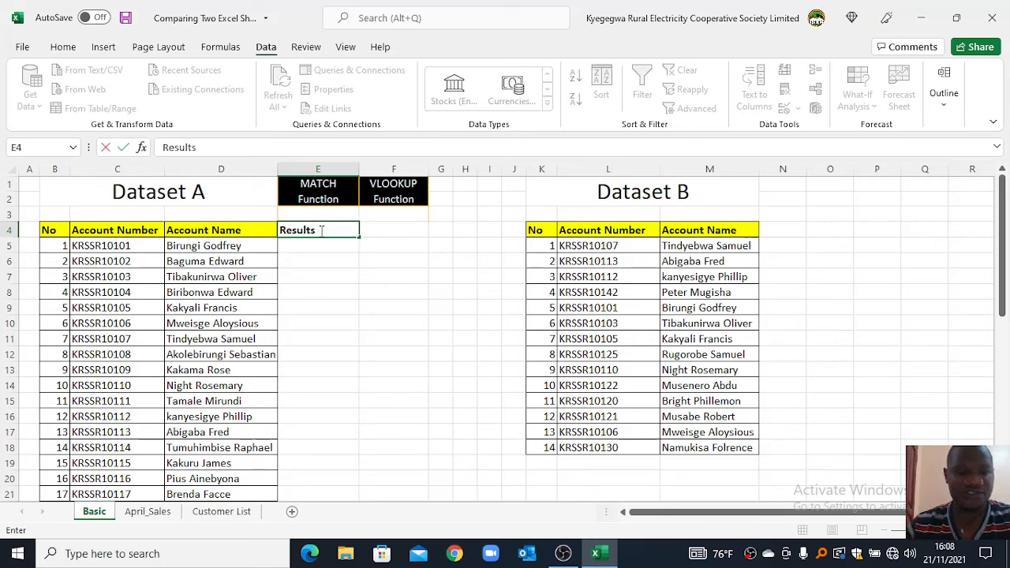
type("ts")
Step: Enter =MATCH(C5,$L$5:$L$18,0) in E5 to look up the first Dataset A account number in Dataset B
left_click(308, 246)
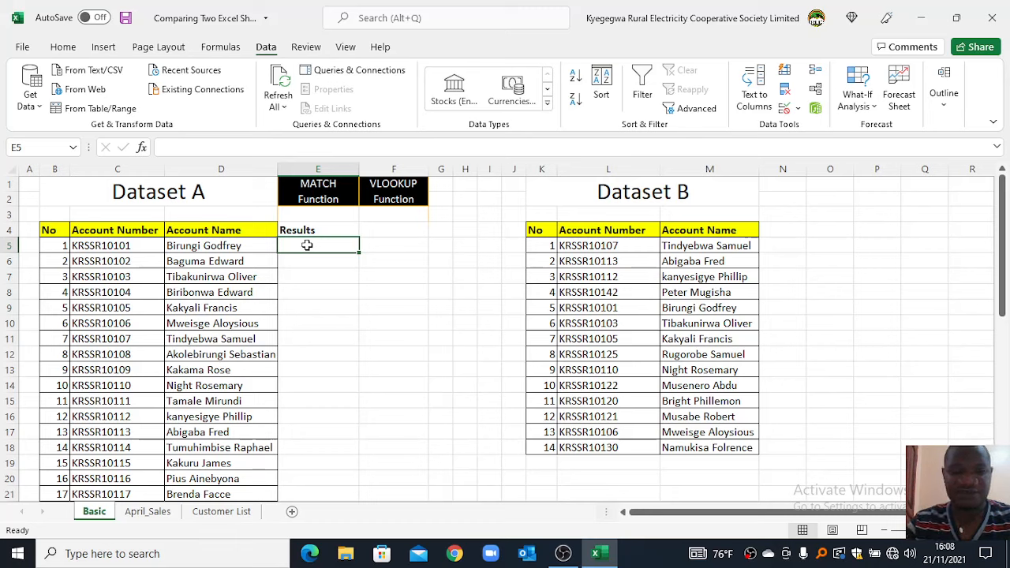
type("=match")
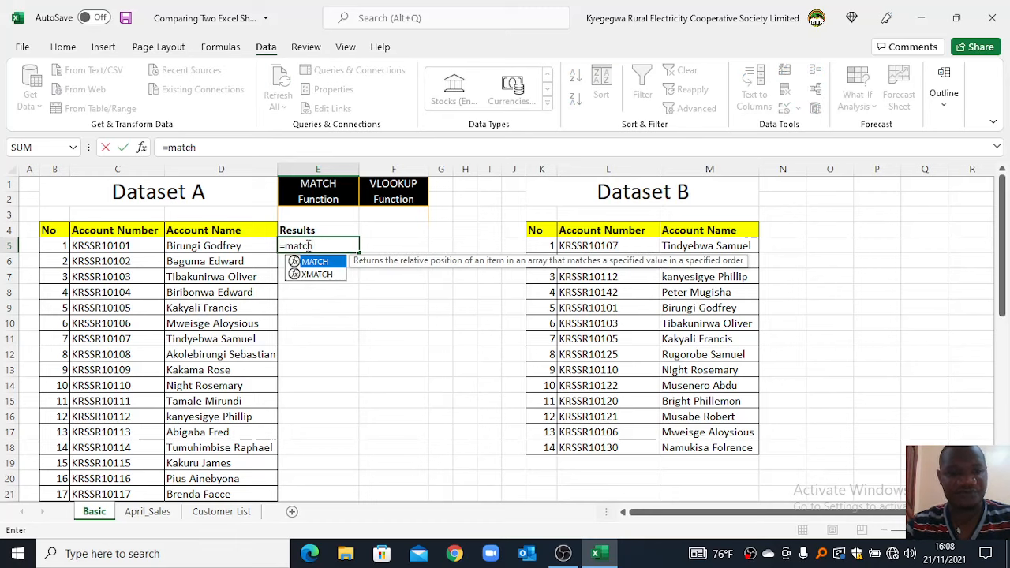
key("Tab")
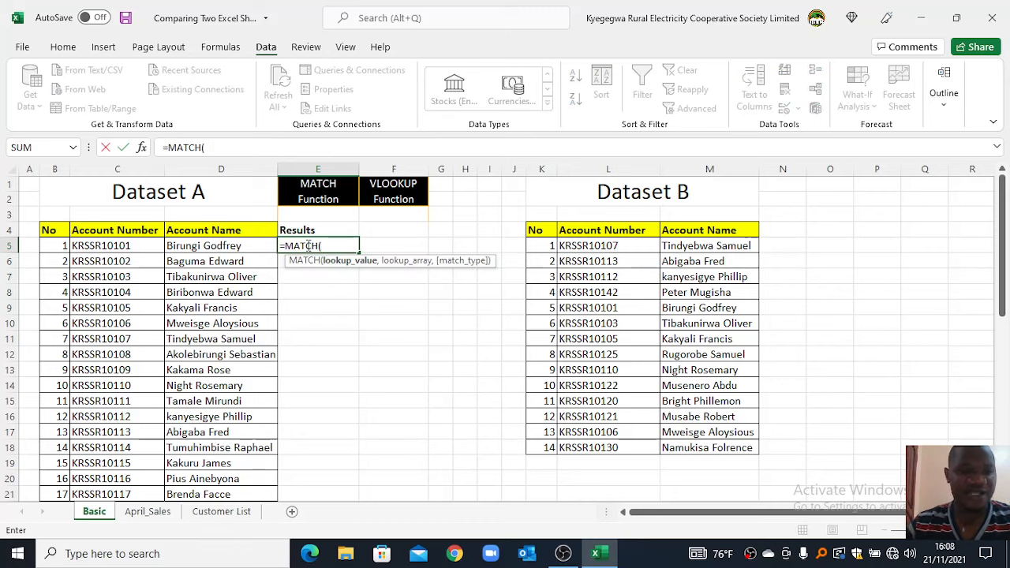
left_click(105, 246)
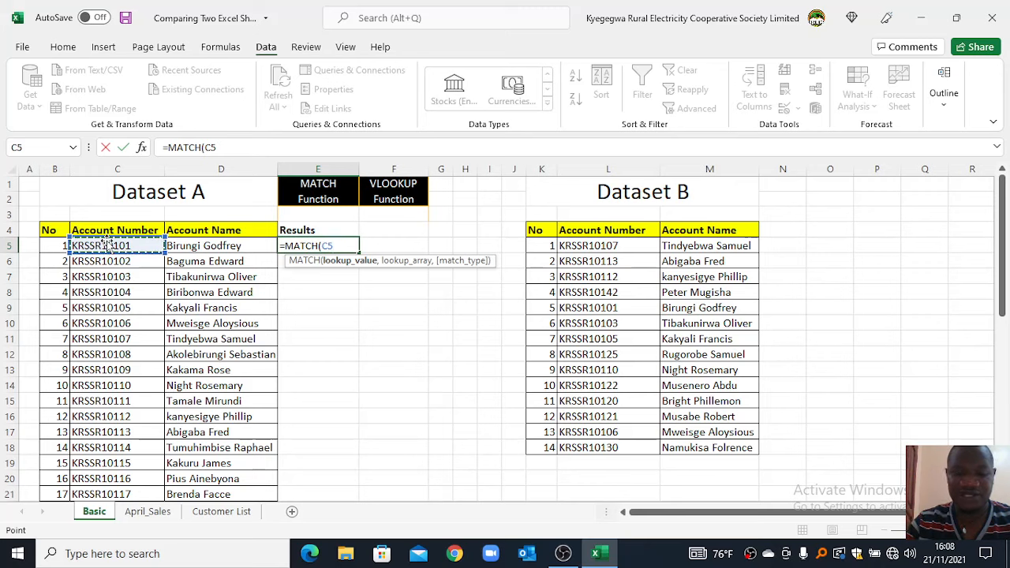
type(",")
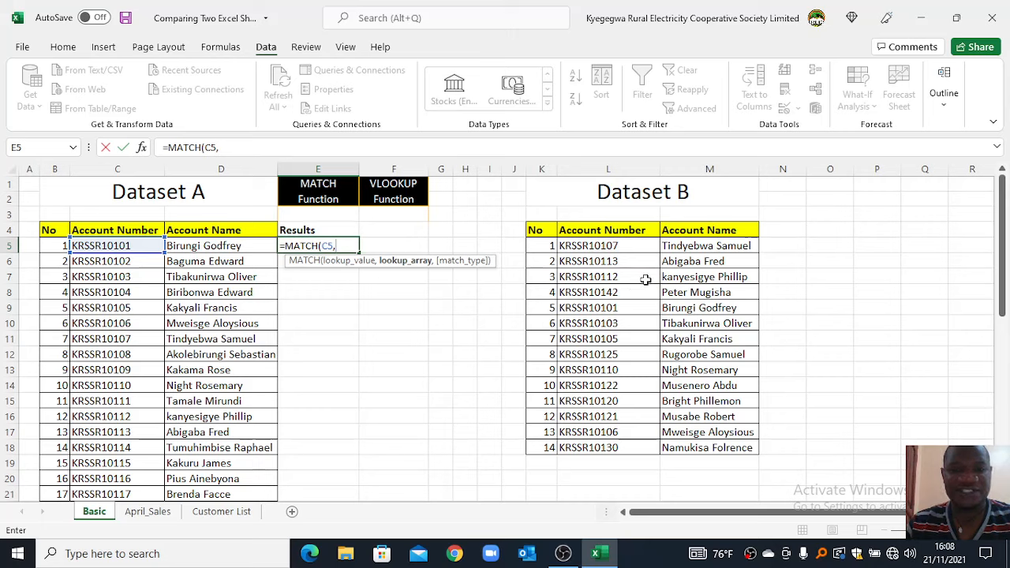
left_click(602, 246)
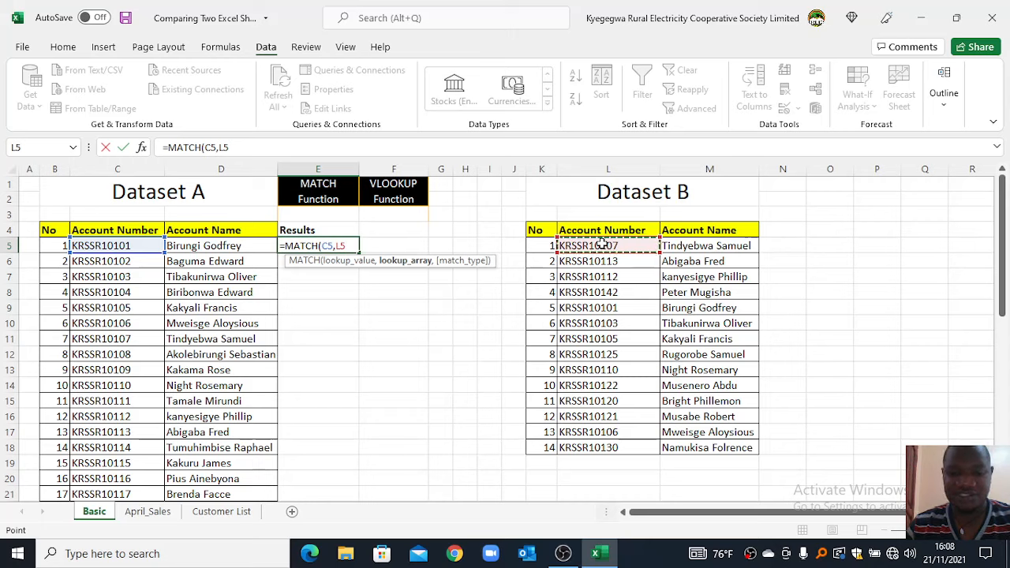
key("ctrl+shift+Down")
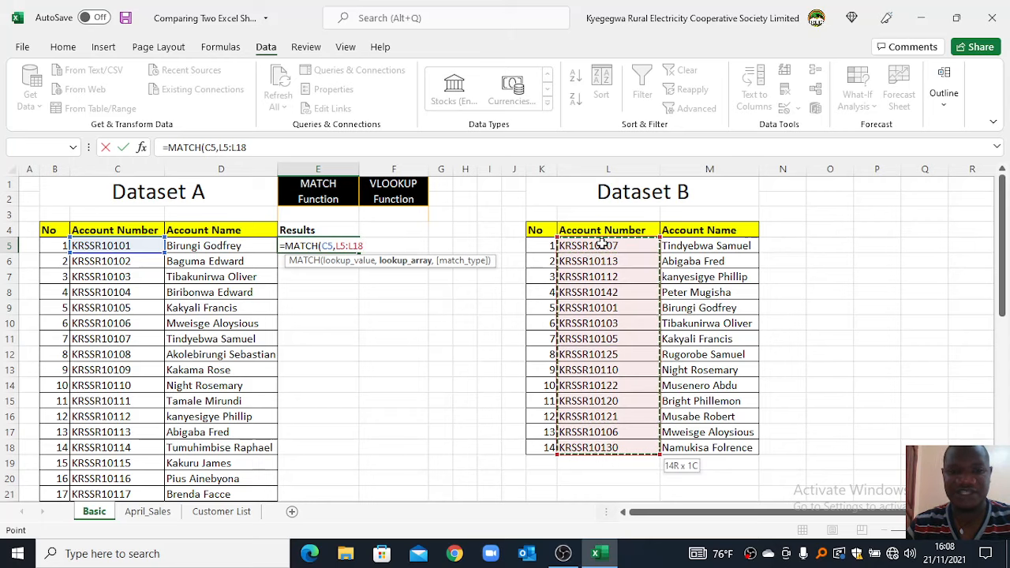
key("F4")
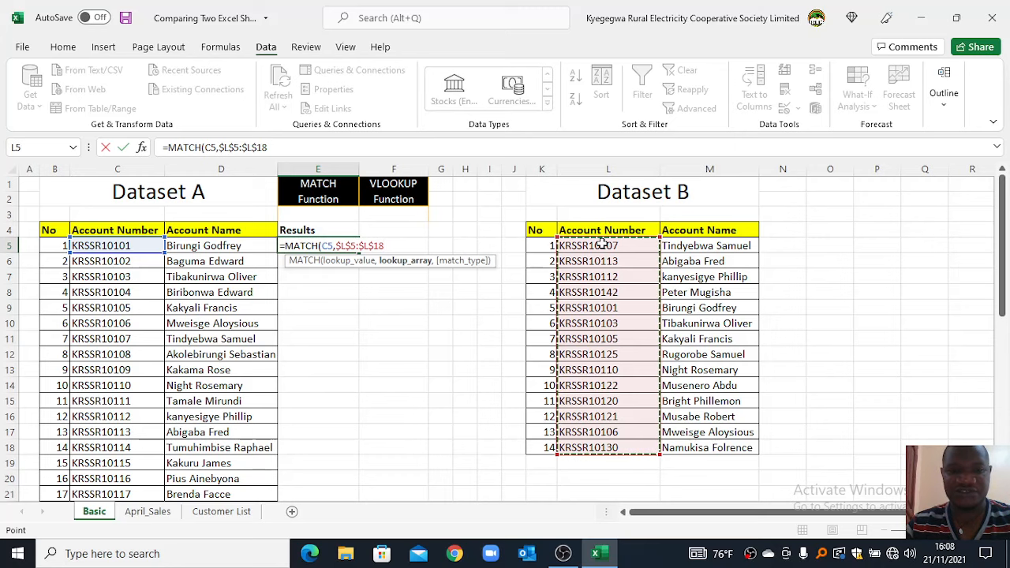
type(",")
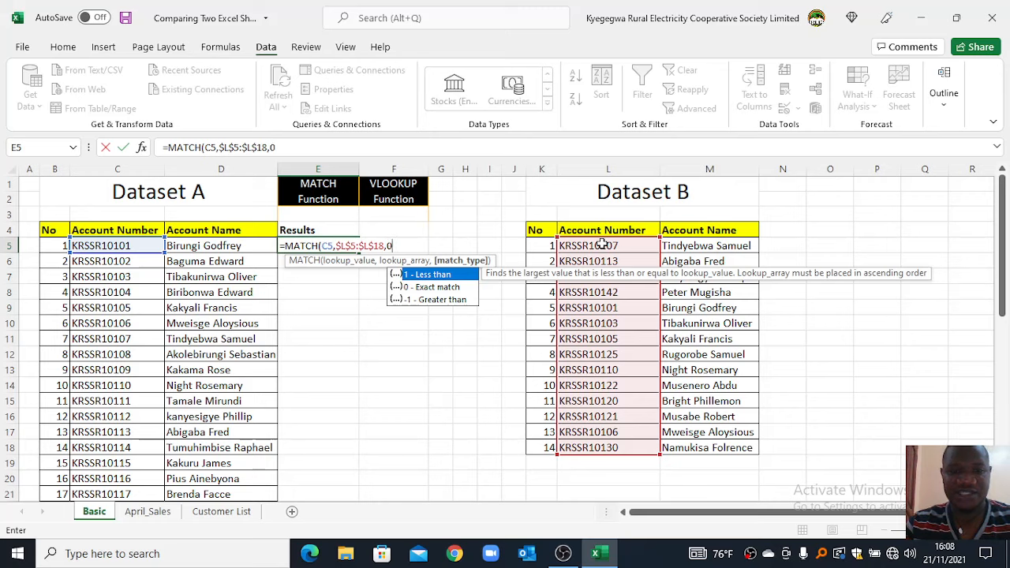
type("0)")
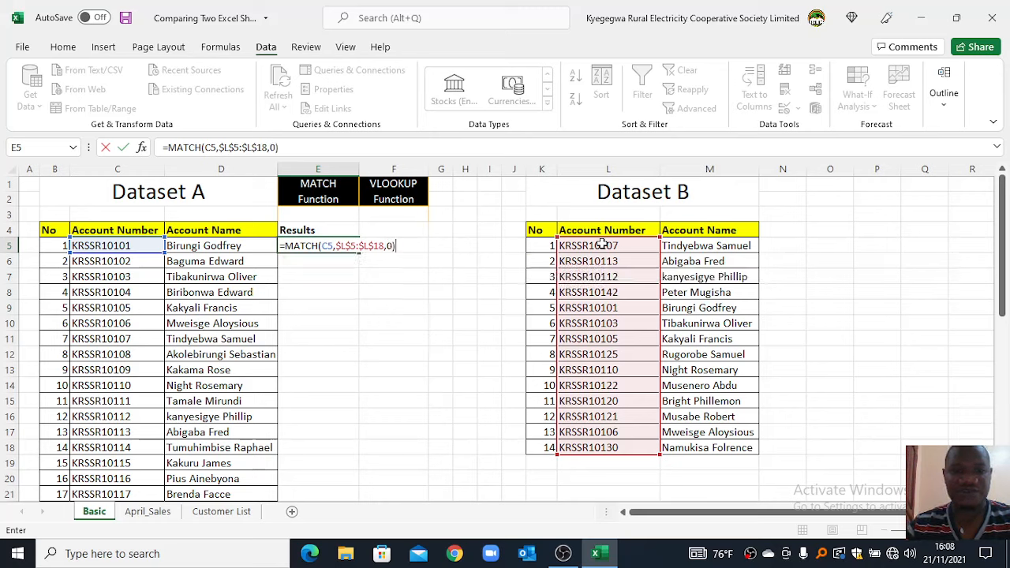
key("Return")
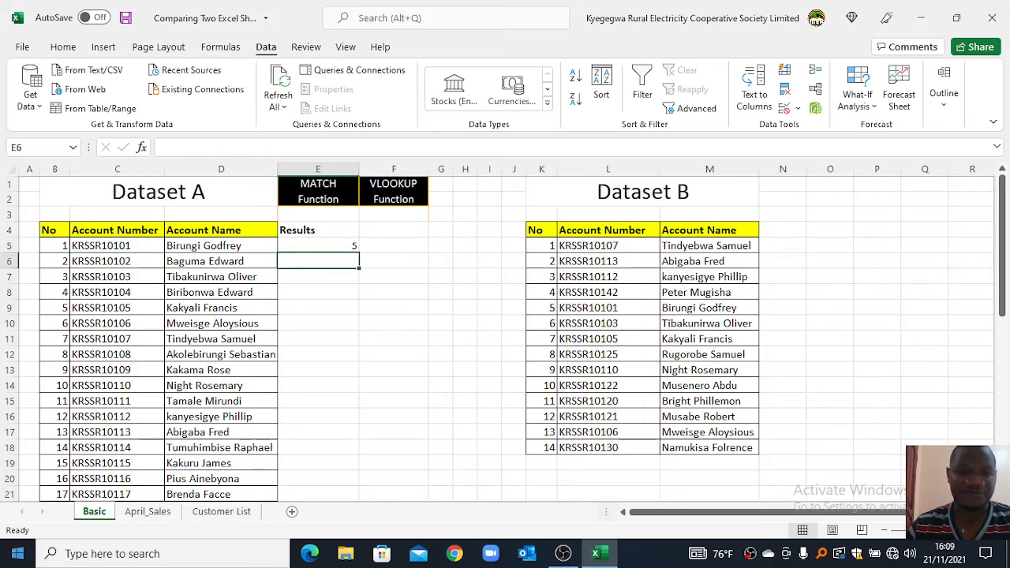
Step: Inspect the MATCH formula in E5 alongside the account number and name in Dataset A's first record
left_click(297, 245)
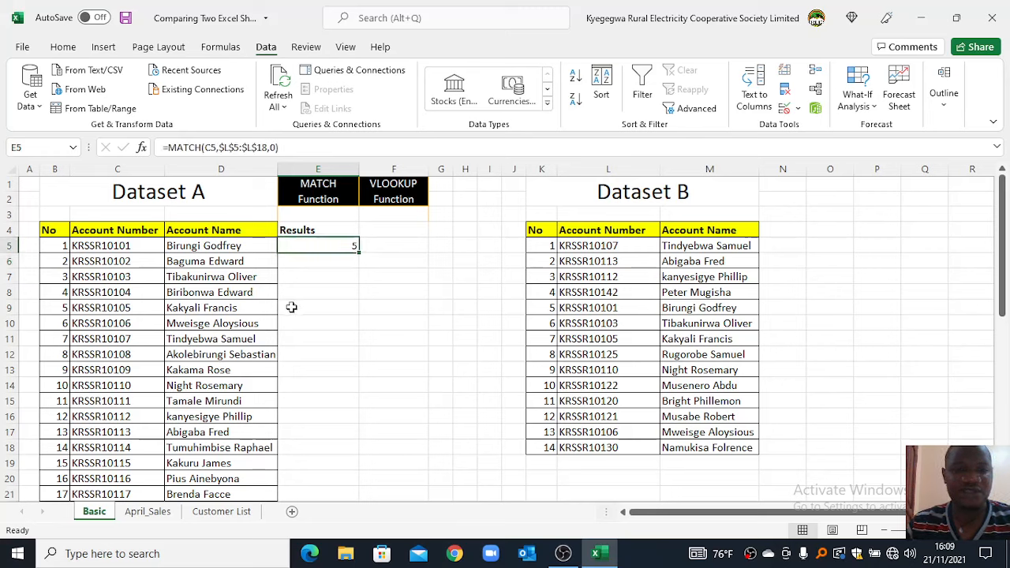
left_click(232, 249)
left_click(327, 248)
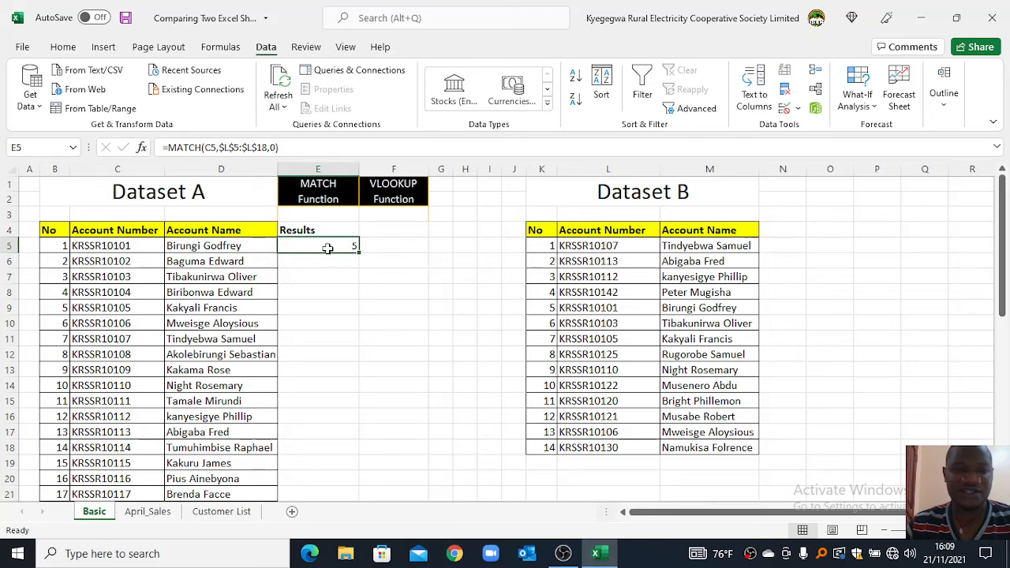
left_click(254, 247)
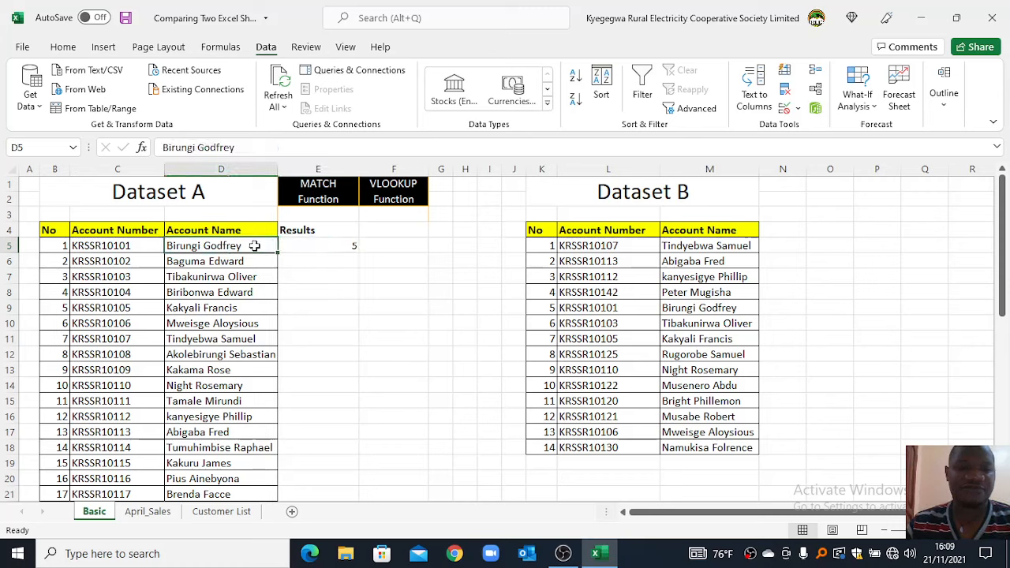
left_click(317, 247)
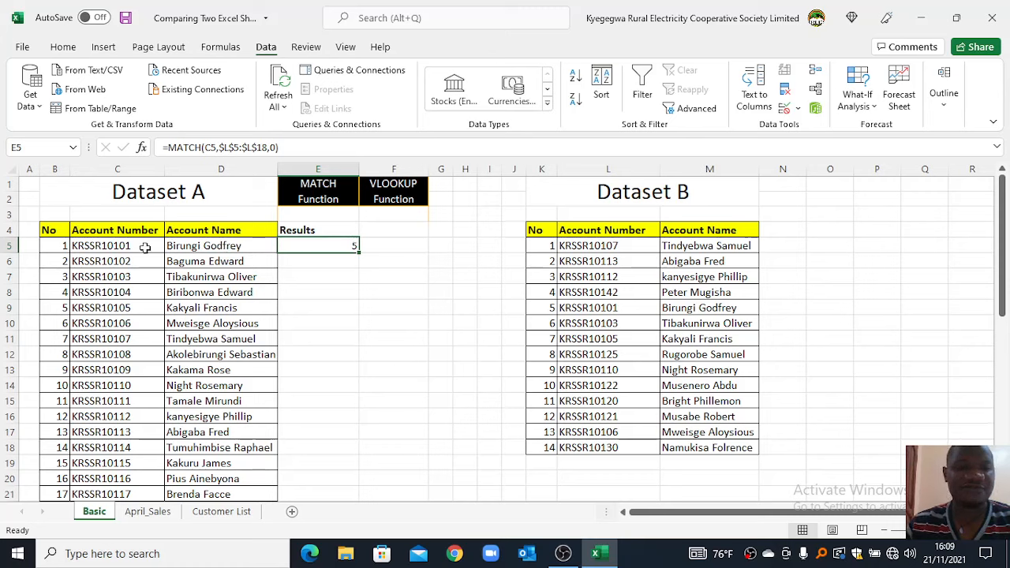
left_click(85, 247)
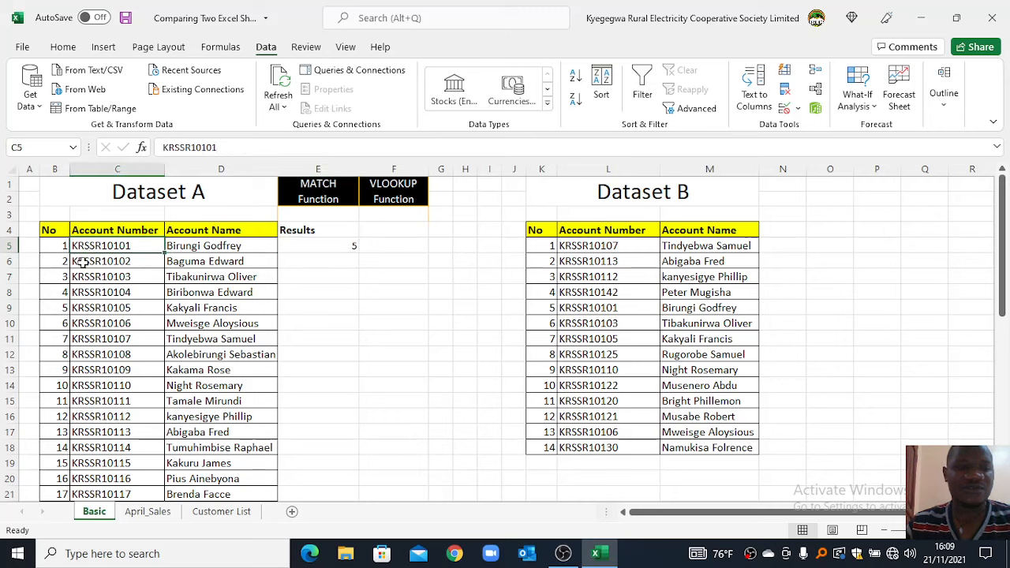
left_click(183, 248)
left_click(139, 249)
Step: Check the position returned in E5 against the corresponding numbered record in Dataset B
left_click(627, 263)
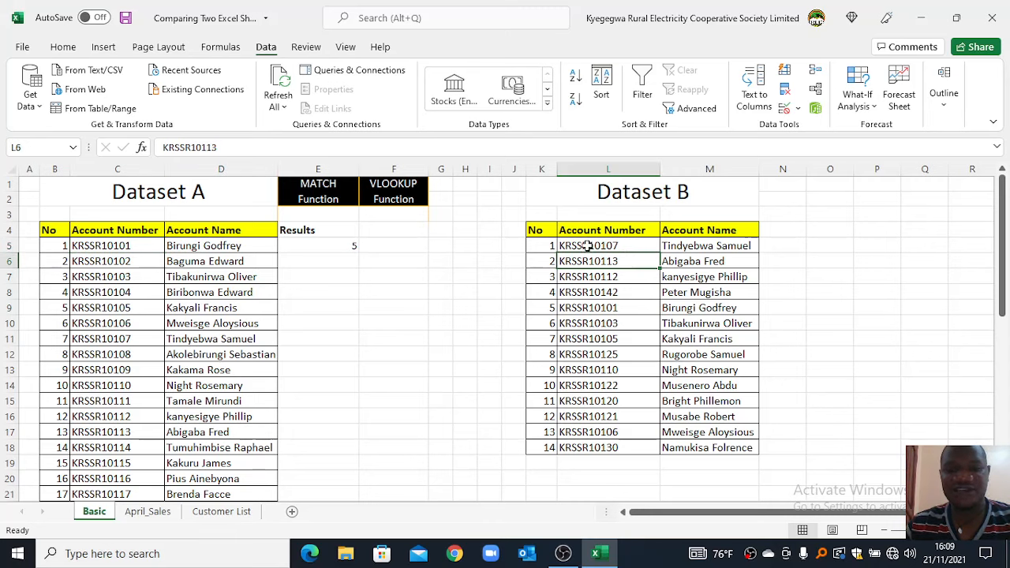
left_click(304, 247)
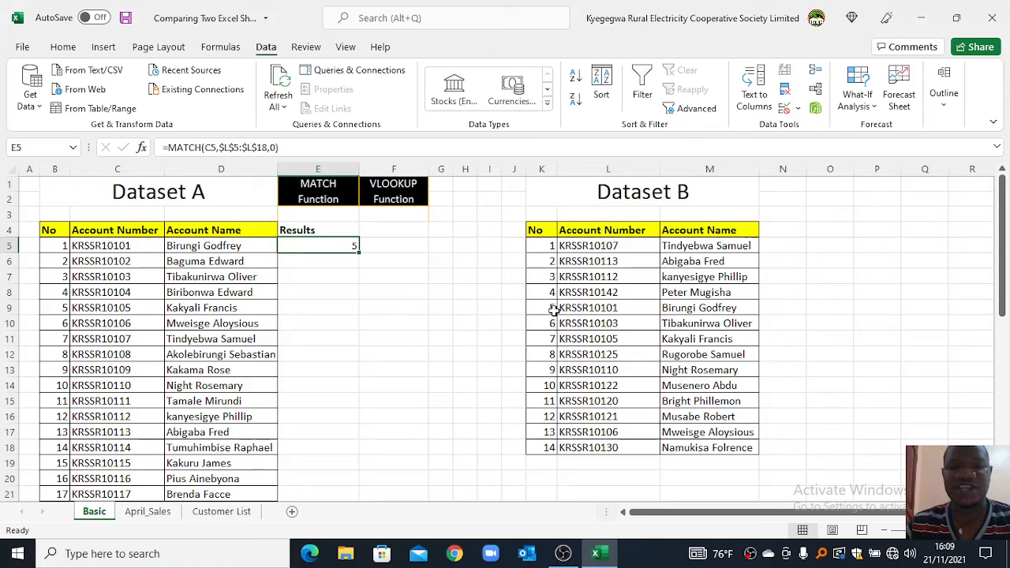
left_click_drag(555, 309, 692, 308)
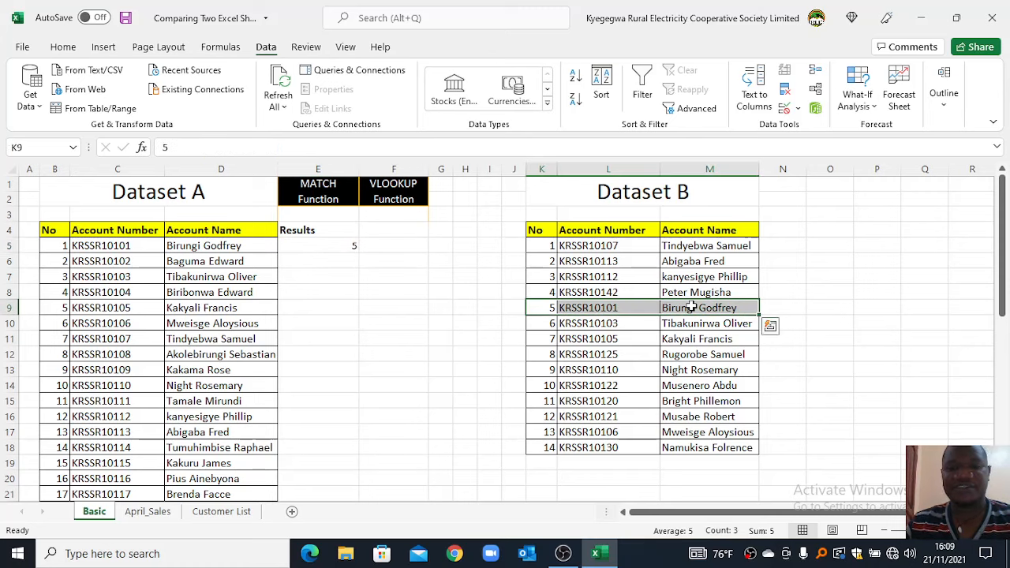
left_click(546, 309)
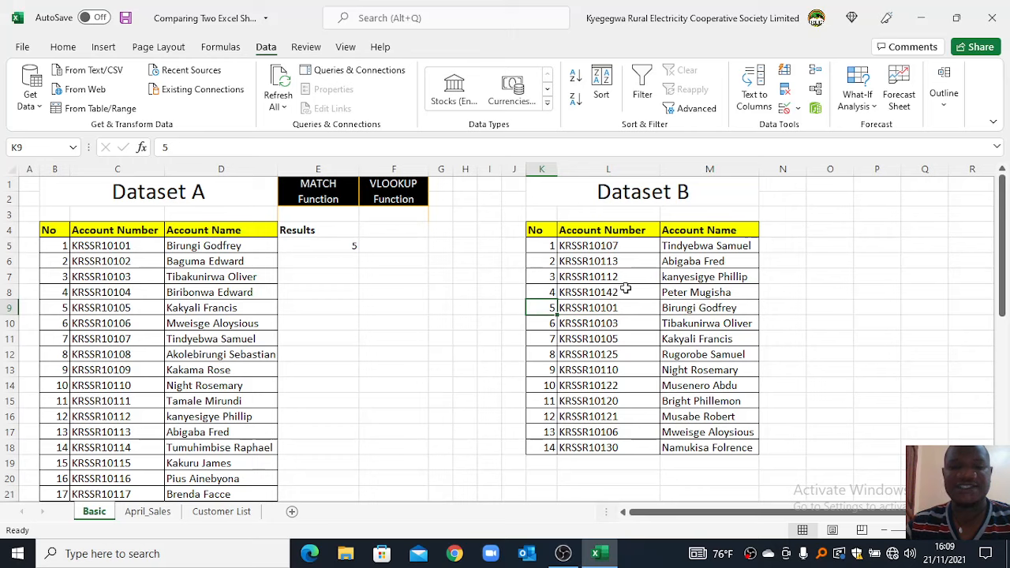
left_click(302, 245)
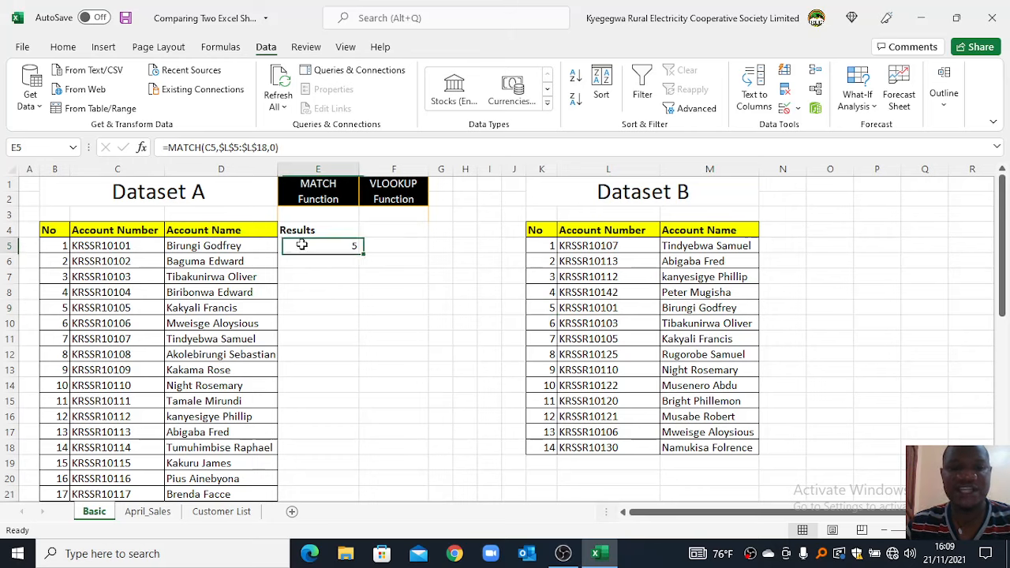
left_click(115, 246)
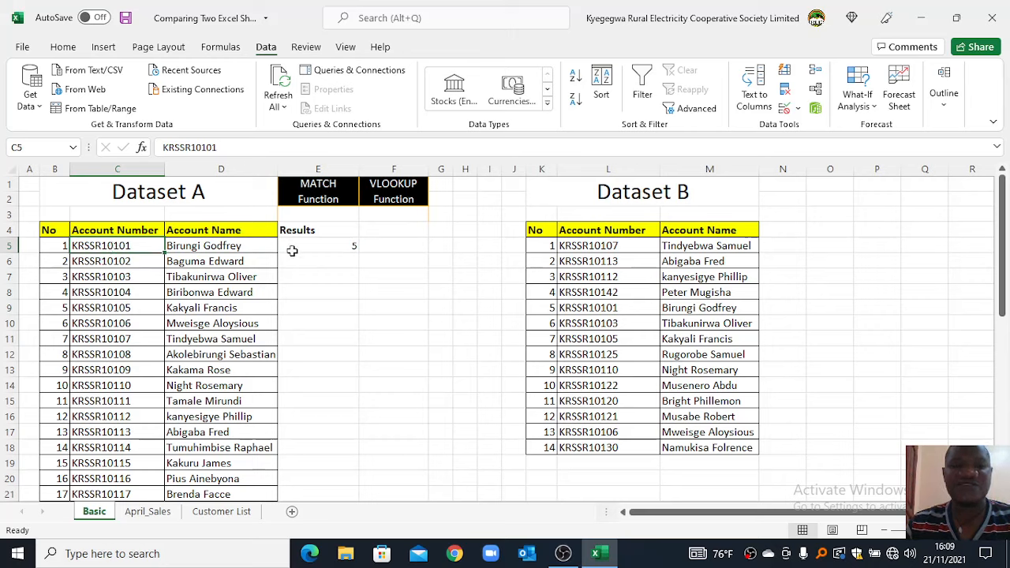
left_click(629, 251)
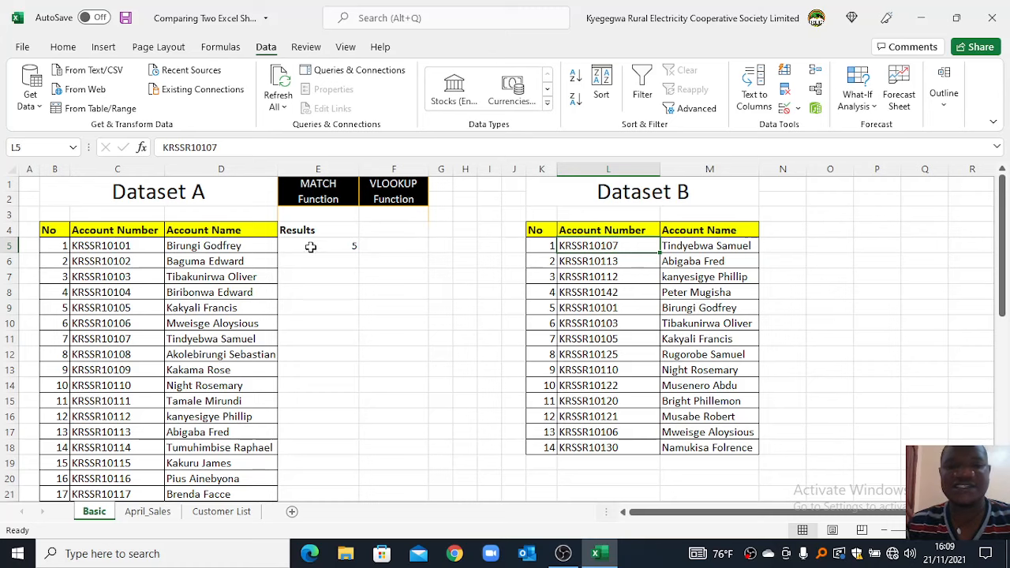
Step: Compare the fifth record in Dataset B with the first Dataset A record and its MATCH formula in E5
left_click_drag(544, 309, 691, 310)
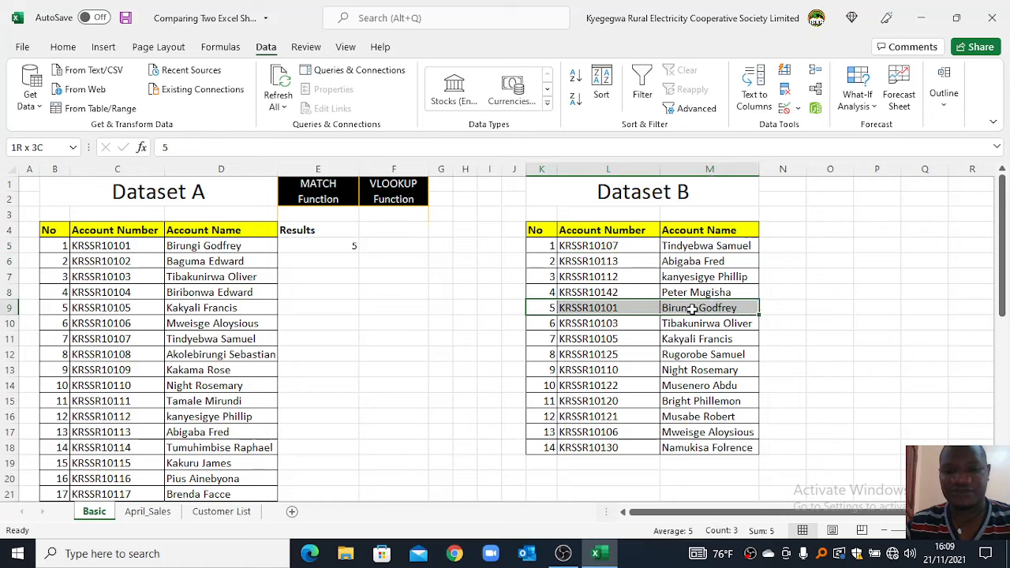
left_click(299, 248)
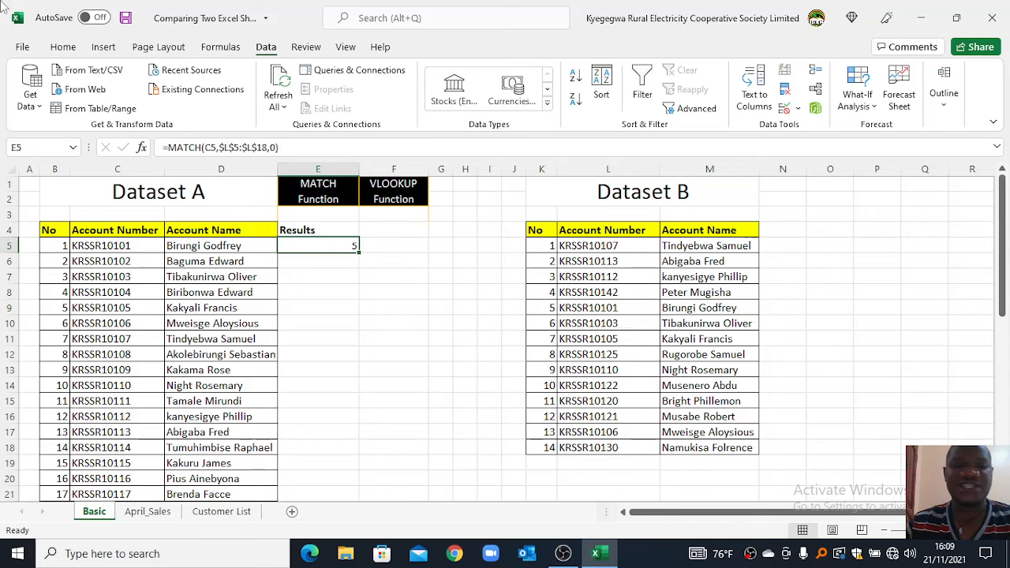
left_click(194, 245)
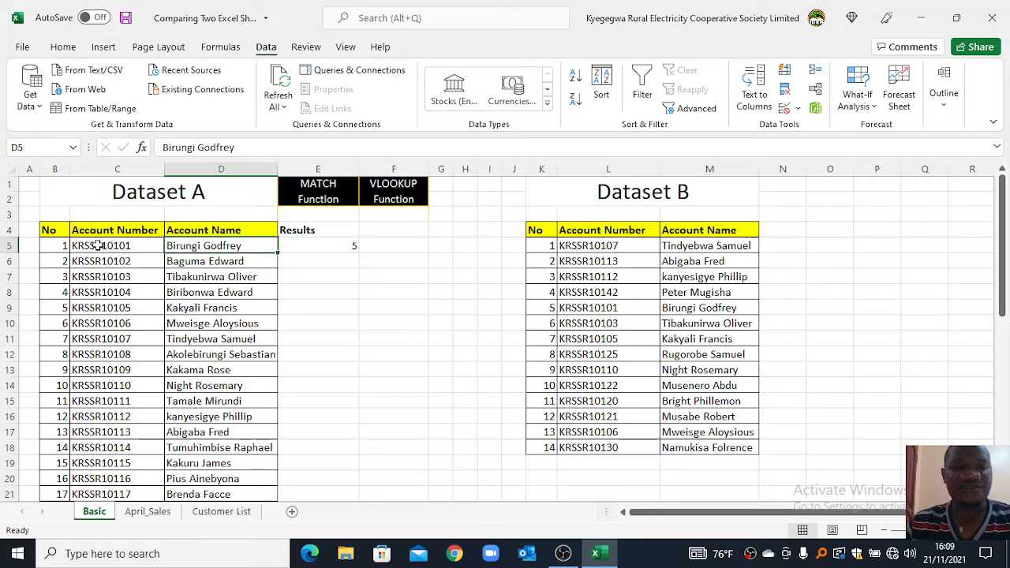
Step: Fill the MATCH formula from E5 down to E22 for all the Dataset A records
left_click(304, 248)
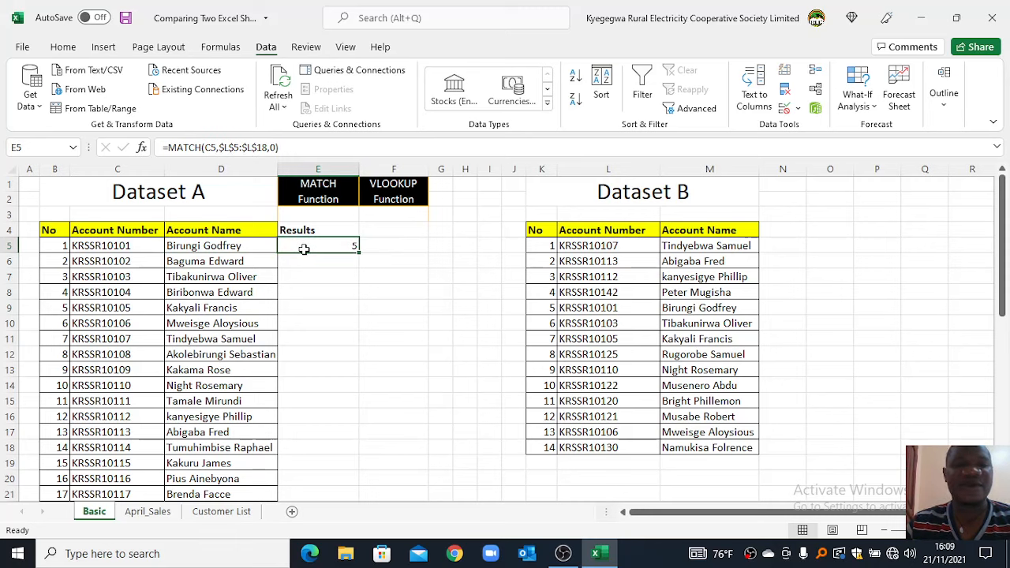
double_click(355, 249)
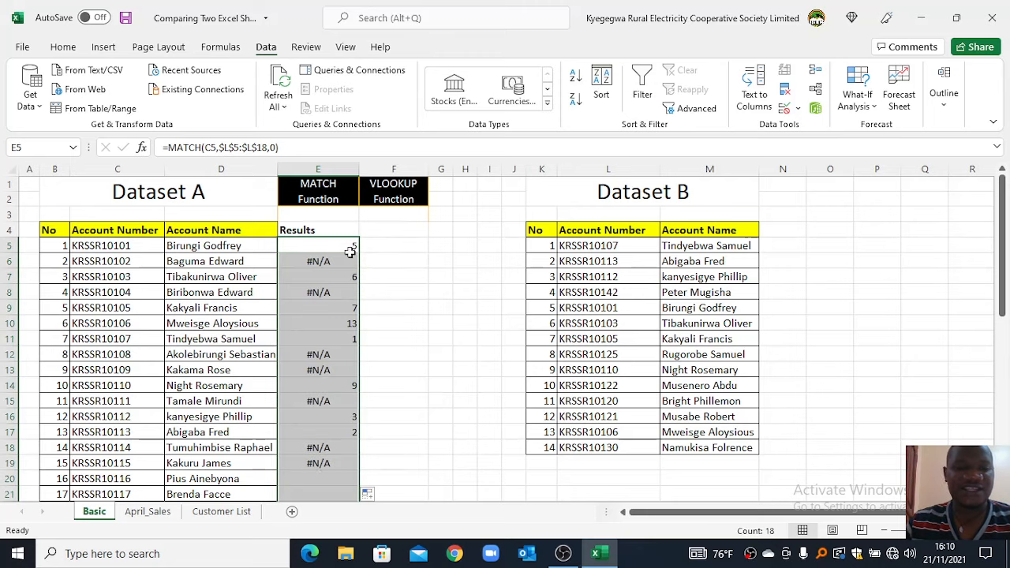
left_click(309, 308)
scroll(307, 308, "down", 3)
scroll(307, 307, "up", 3)
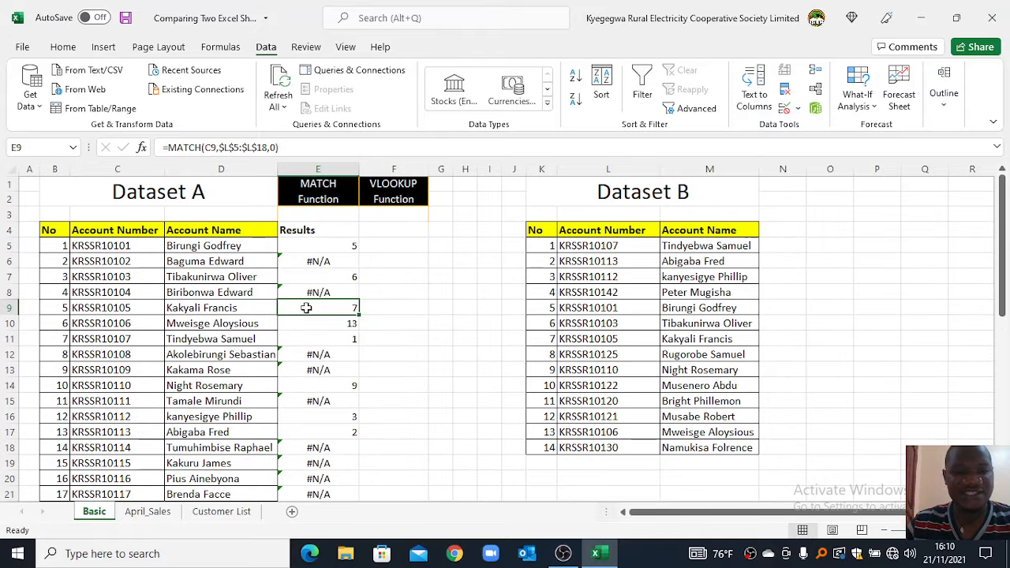
Step: Compare the MATCH results in E5 and E6 for the first two Dataset A records against the account numbers in Dataset B
left_click(329, 247)
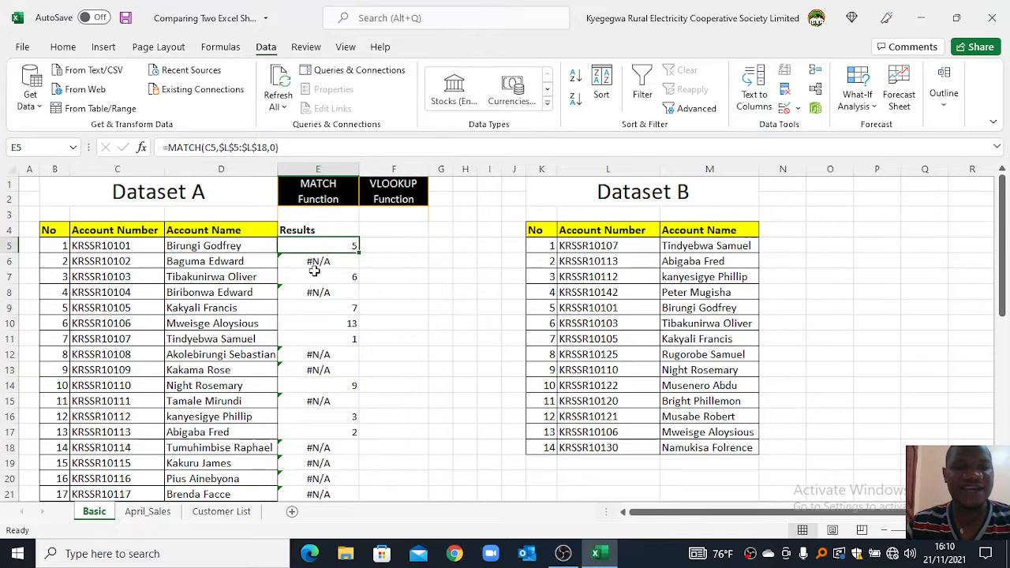
left_click(312, 264)
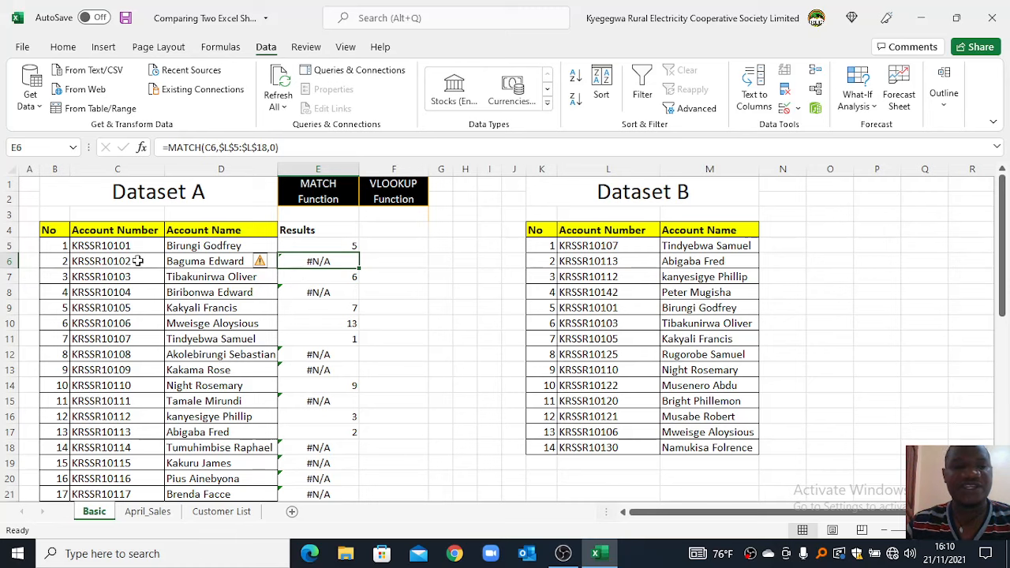
left_click_drag(57, 261, 334, 261)
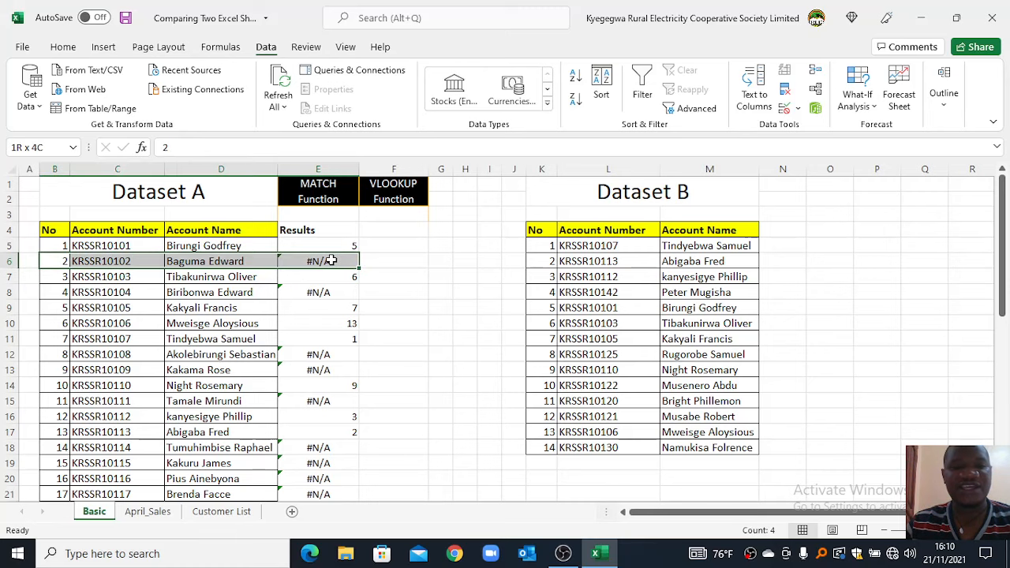
left_click(610, 261)
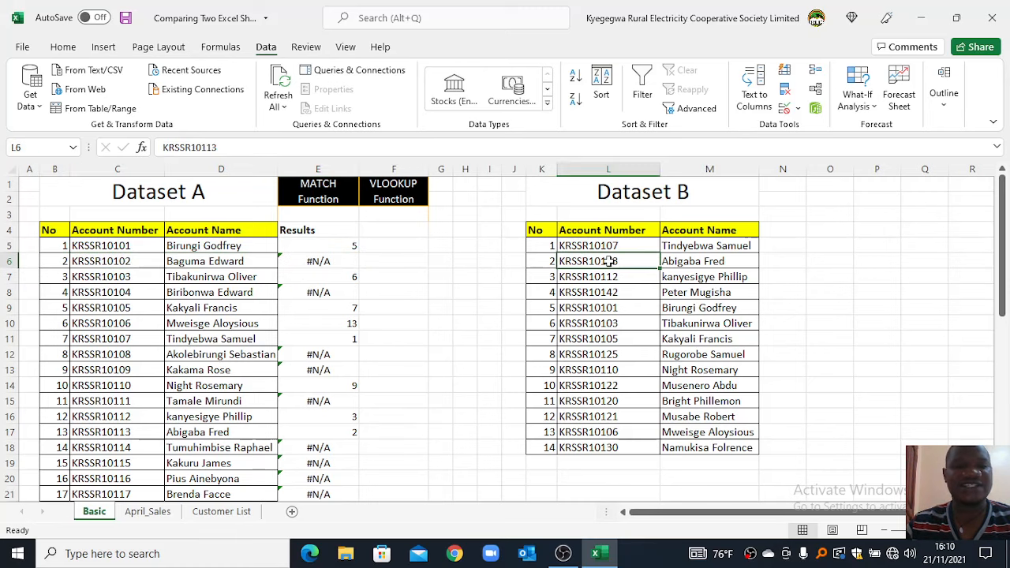
left_click(312, 248)
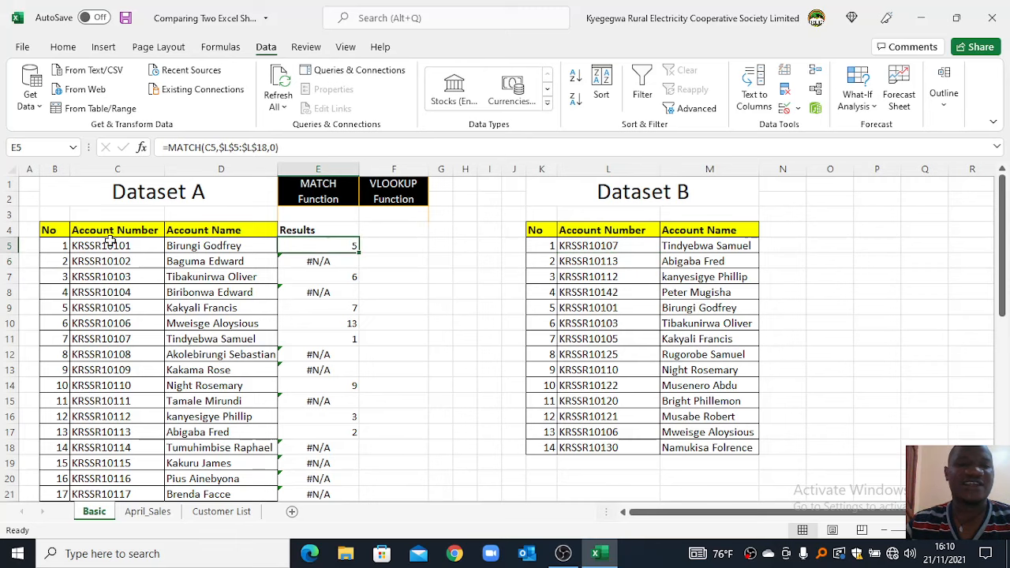
left_click_drag(62, 247, 323, 249)
left_click(296, 248)
left_click(314, 262)
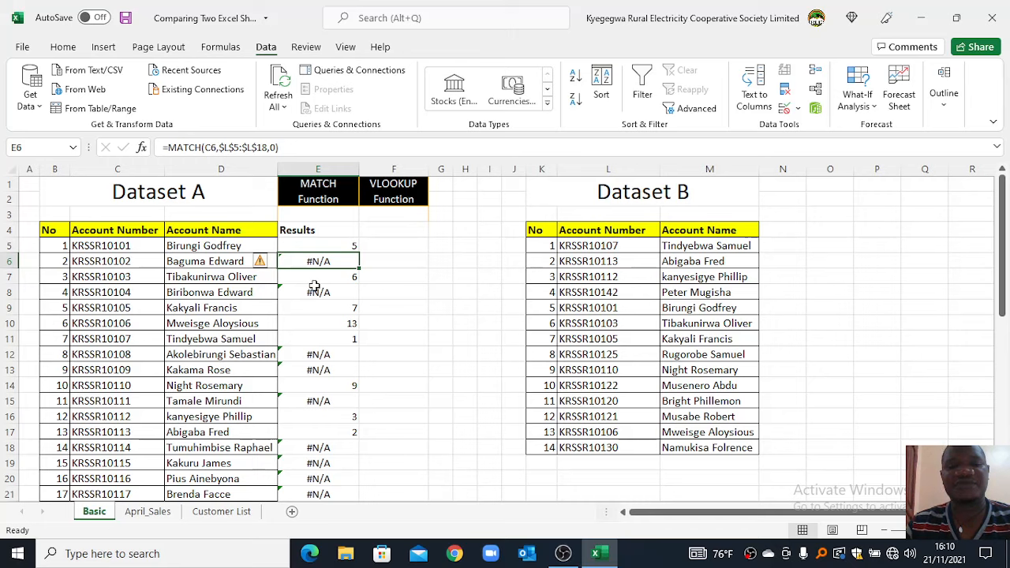
left_click(311, 243)
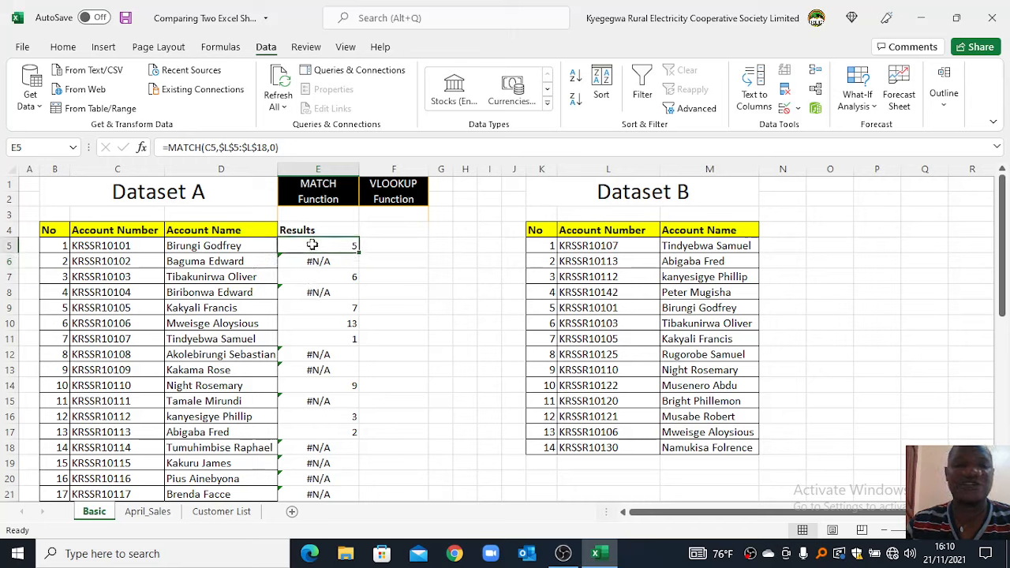
left_click(312, 267)
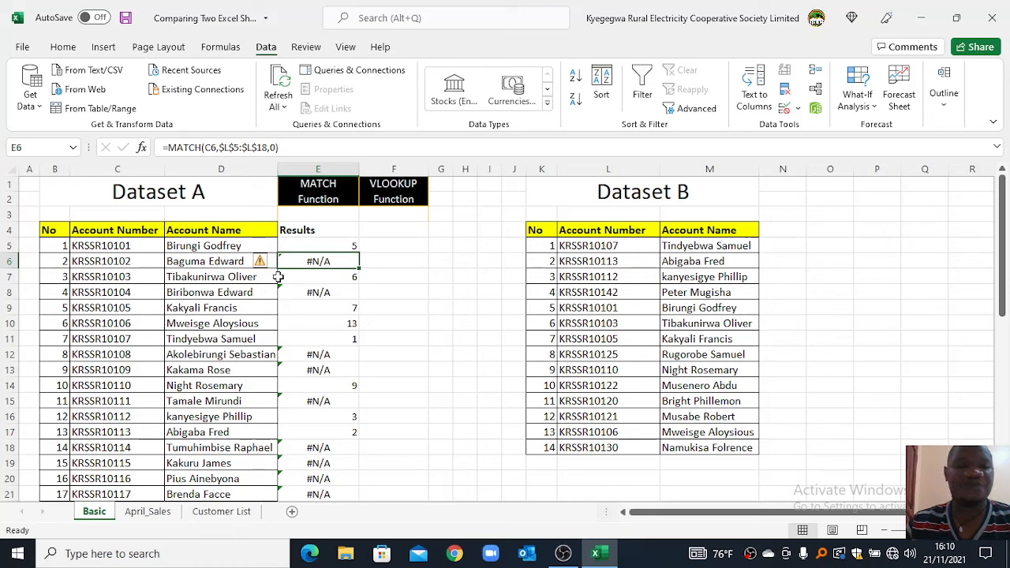
Step: Wrap the MATCH formula in E5 in ISNUMBER so that it reads =ISNUMBER(MATCH(C5,$L$5:$L$18,0))
left_click(309, 245)
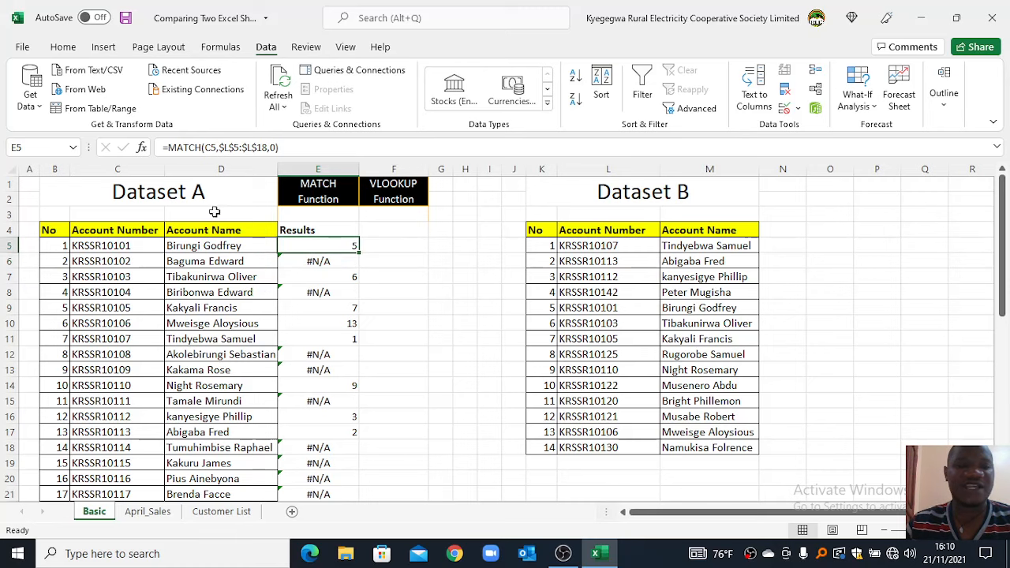
left_click(170, 147)
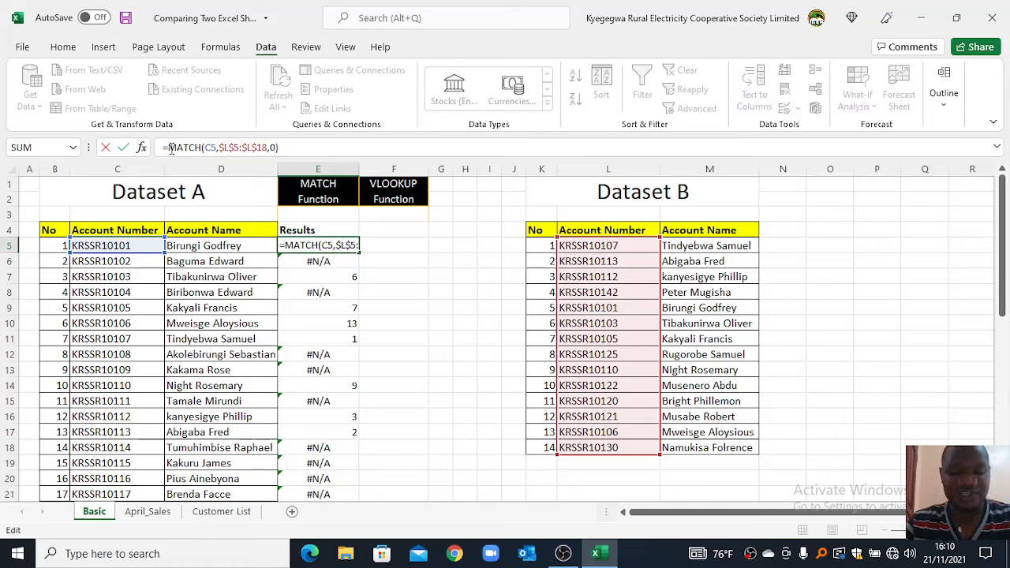
type("isnu")
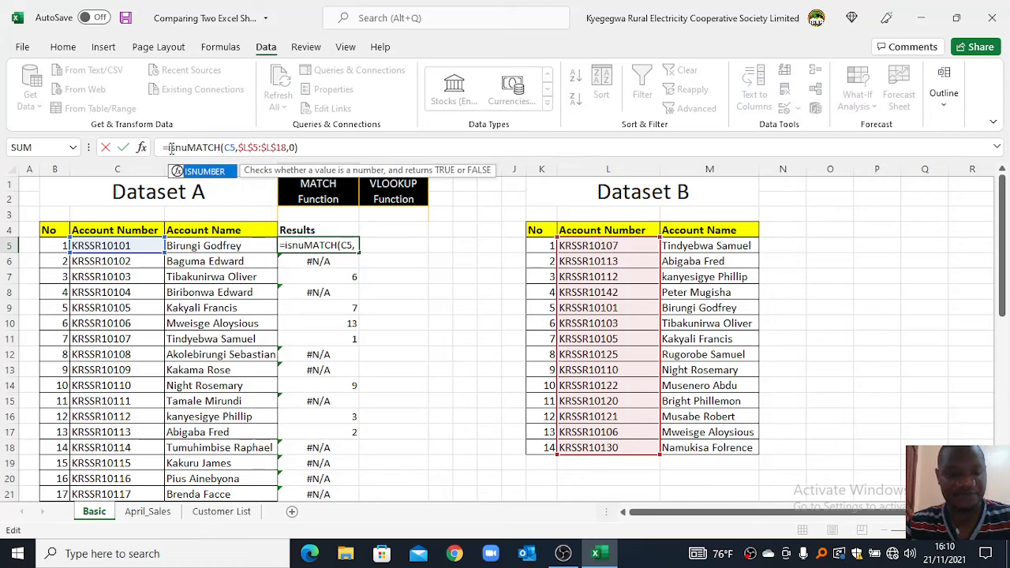
key("Tab")
left_click(382, 145)
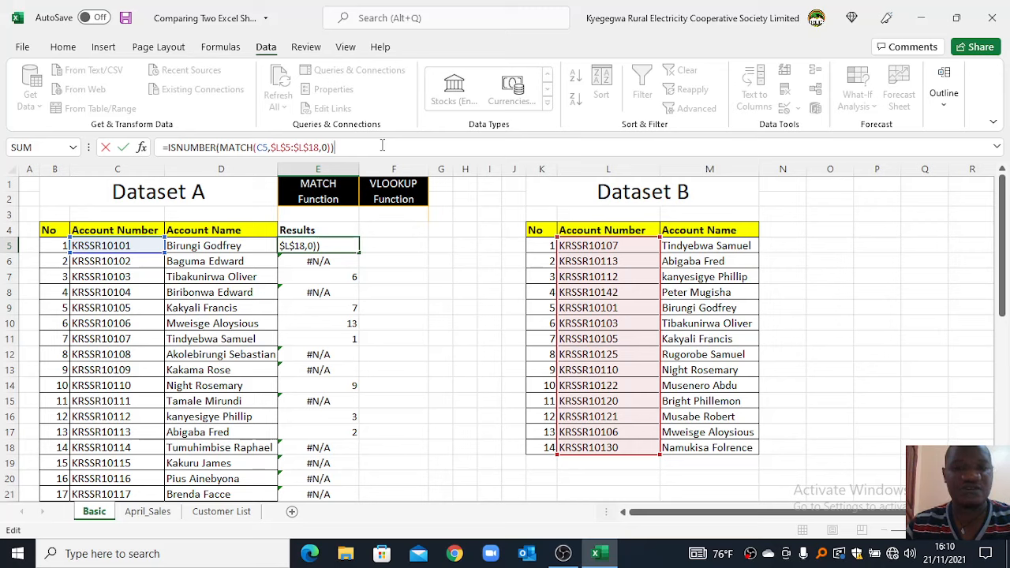
key("Return")
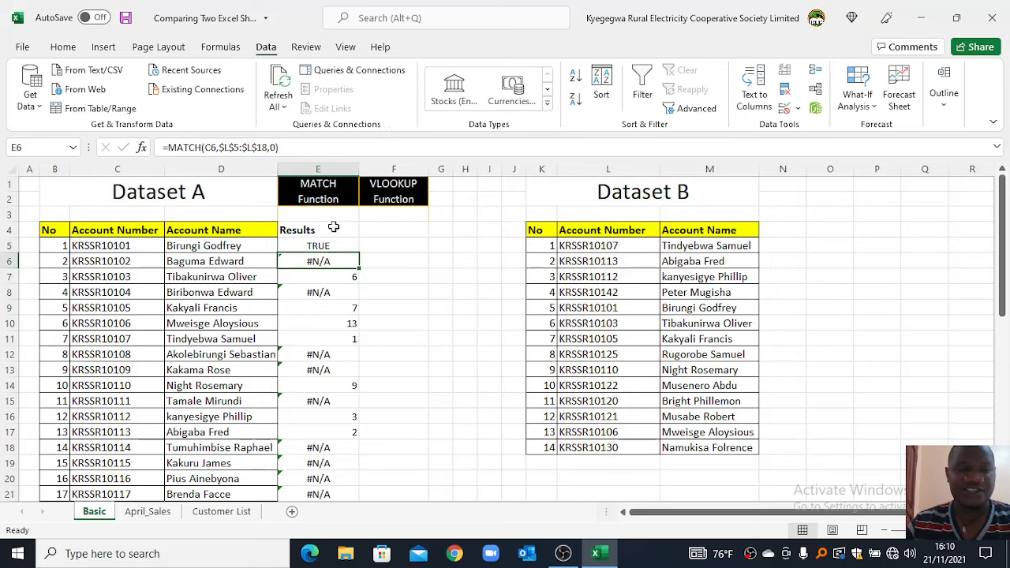
Step: Fill the ISNUMBER formula from E5 down to E22 for all the Dataset A records
left_click(315, 247)
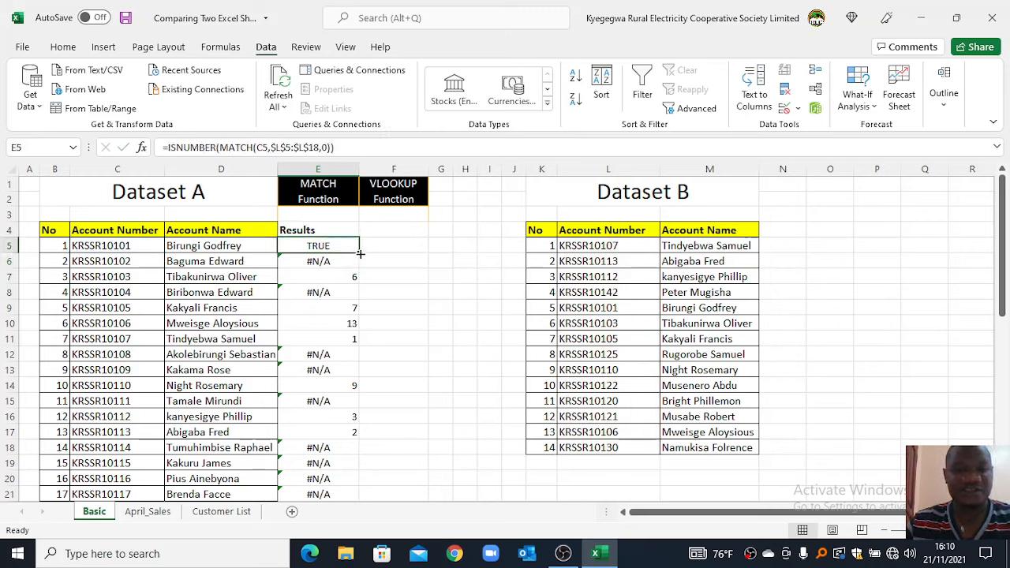
double_click(359, 253)
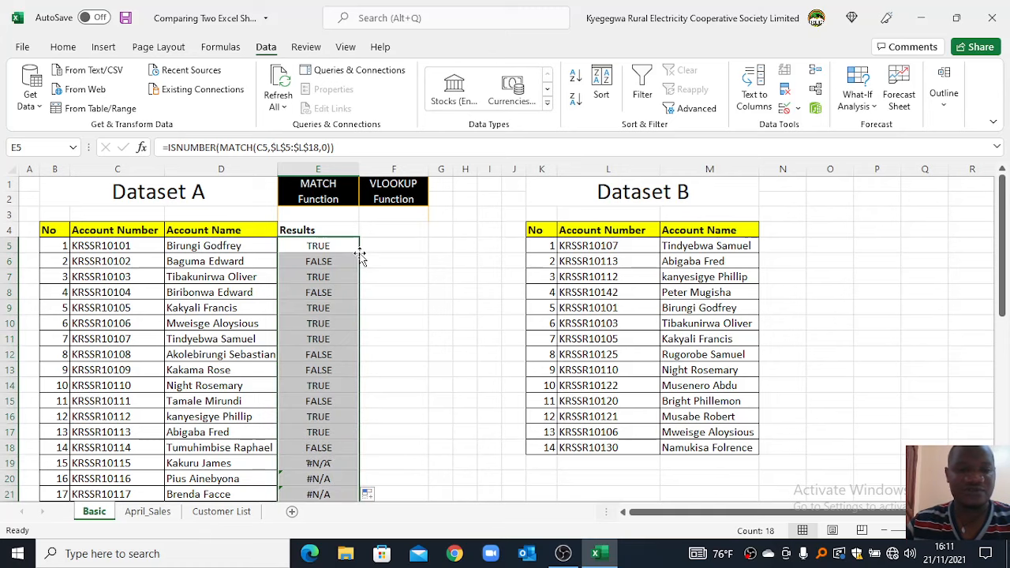
left_click(316, 265)
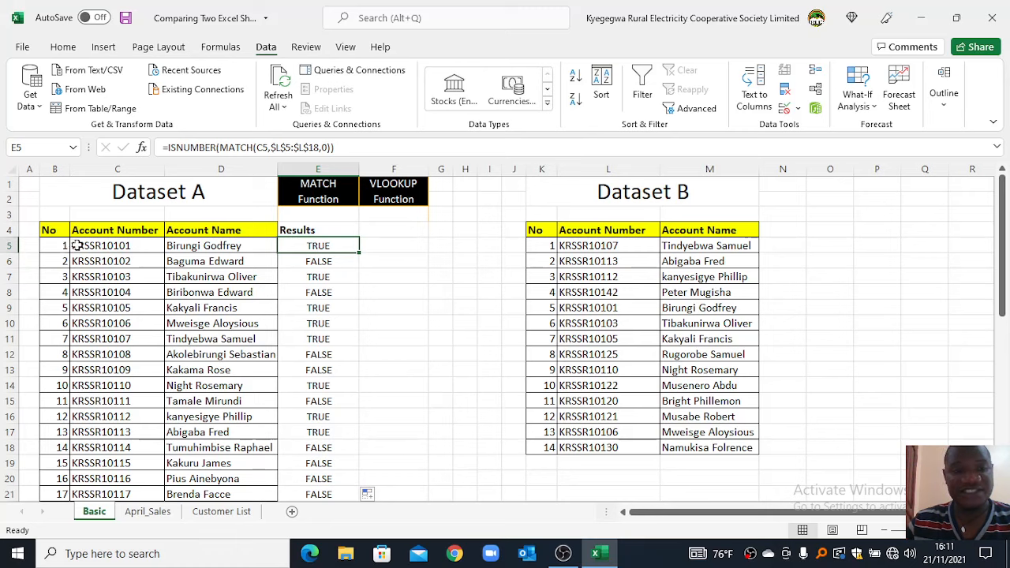
Step: Check the ISNUMBER results for the first two Dataset A records against Dataset B and review the rest of the Results column
left_click_drag(73, 245, 208, 246)
left_click(702, 257)
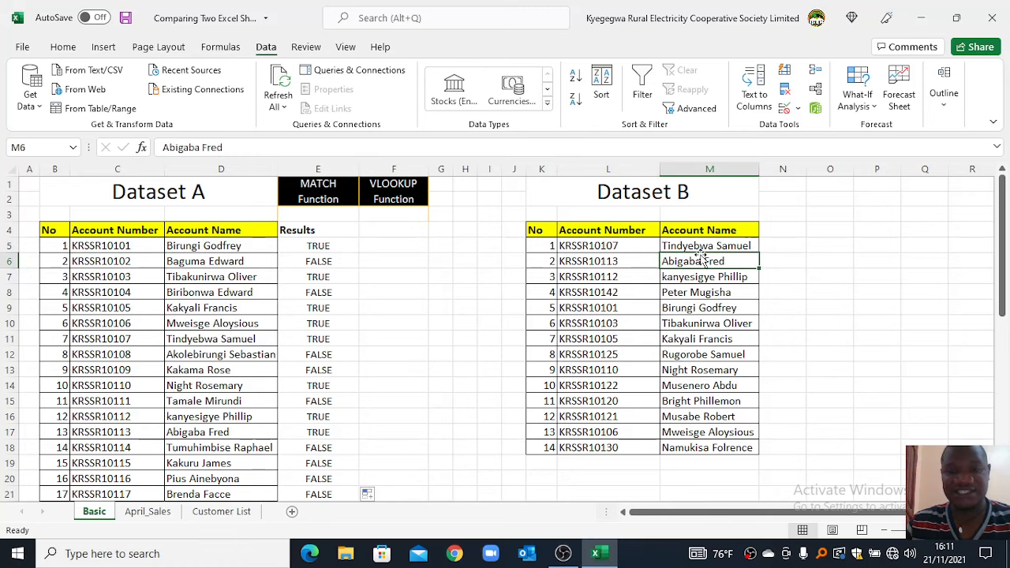
left_click(304, 261)
left_click_drag(74, 261, 192, 263)
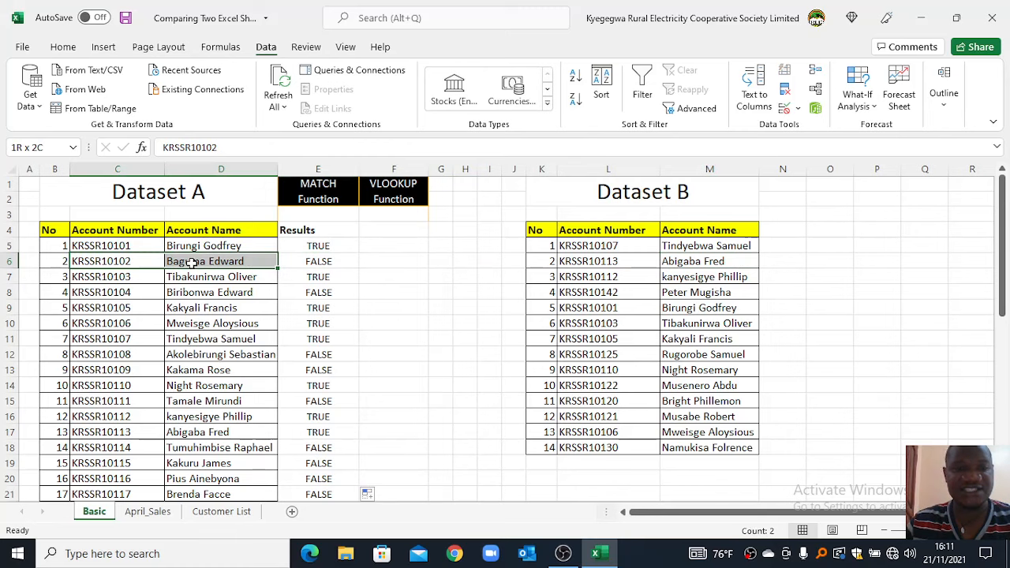
left_click(648, 260)
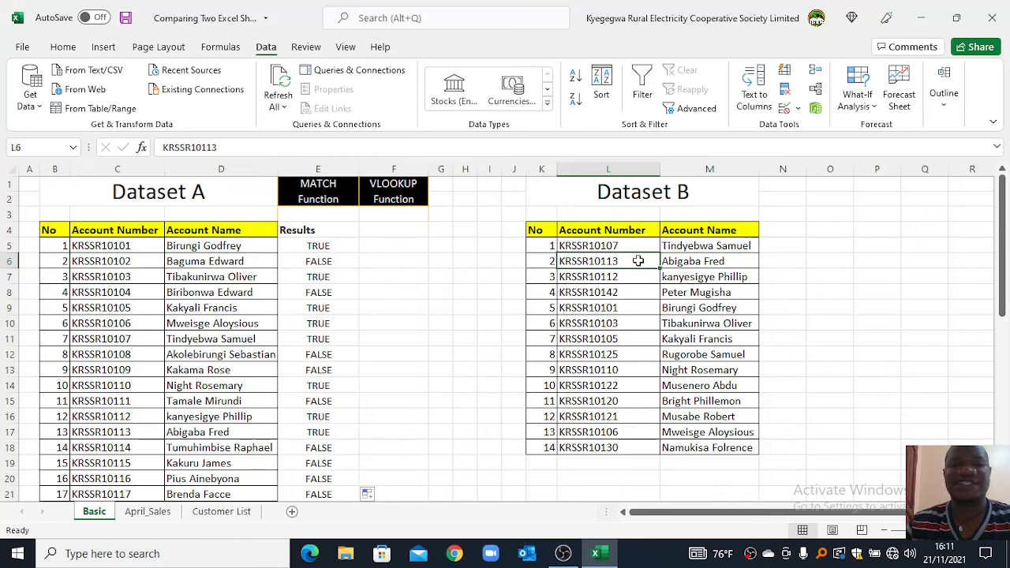
left_click(313, 247)
scroll(313, 252, "down", 3)
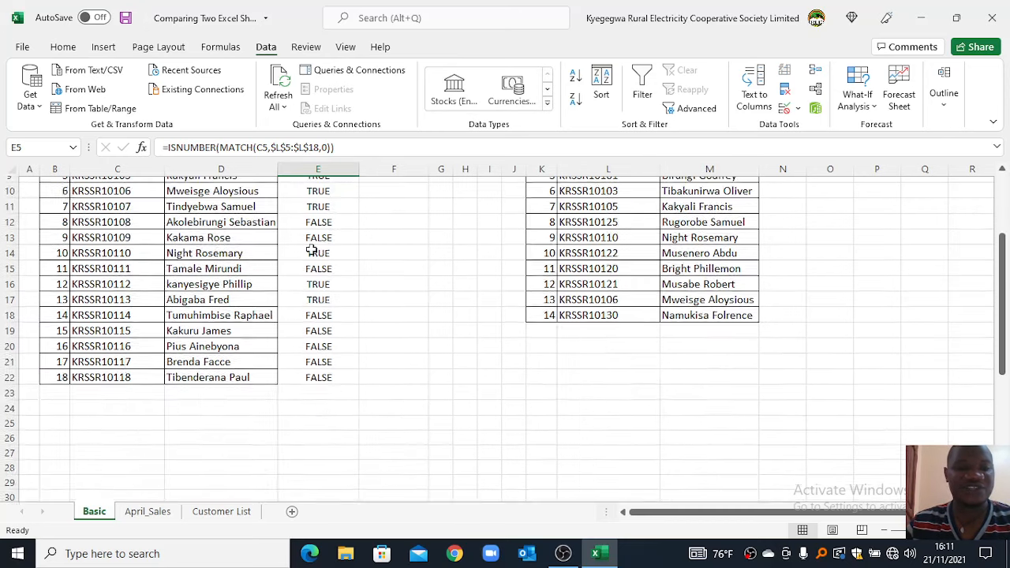
scroll(311, 251, "up", 3)
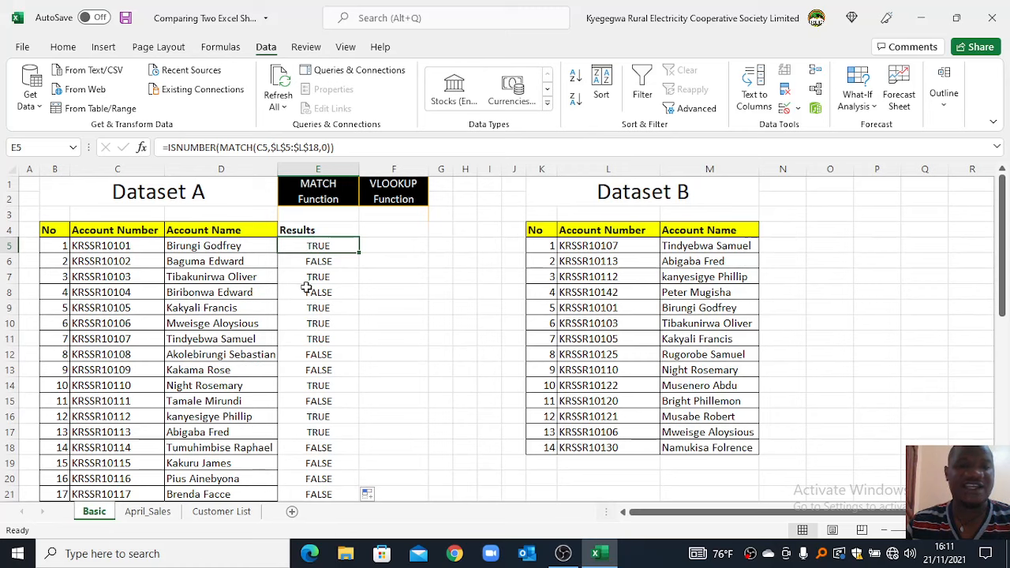
Step: Examine the combined ISNUMBER and MATCH formulas in E6 and E5, along with the results listed under the E4 header
left_click(318, 261)
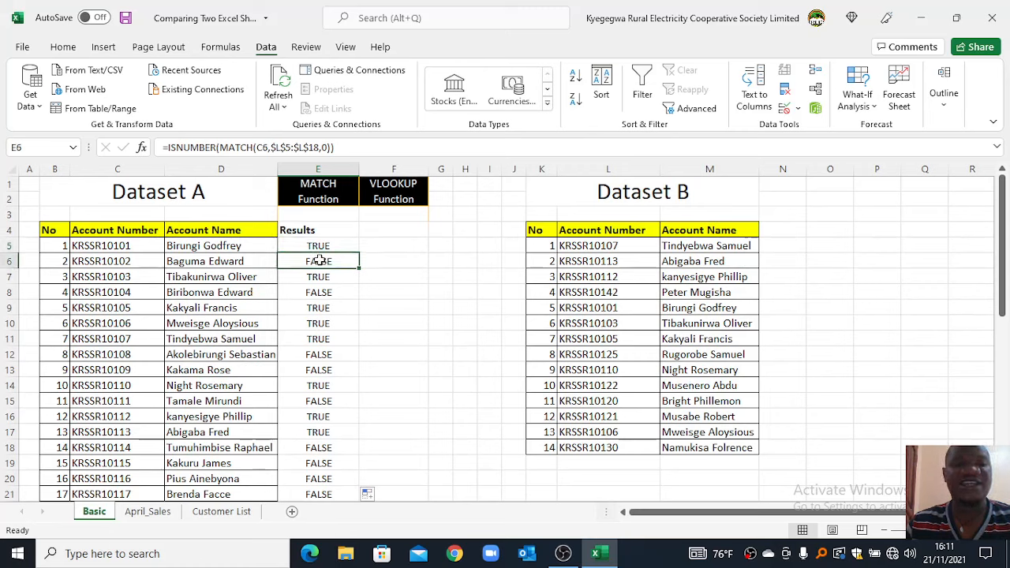
left_click(214, 147)
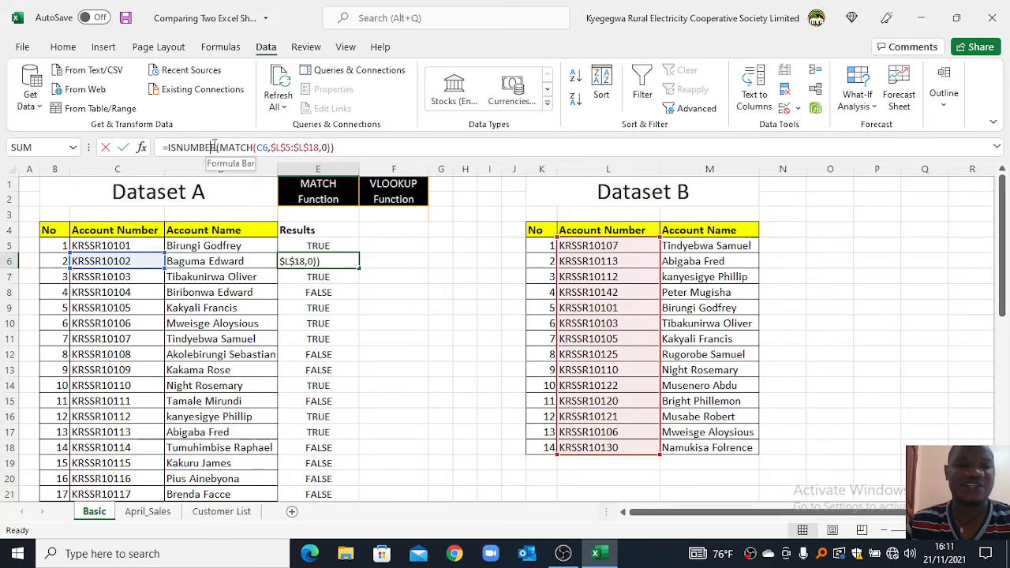
left_click(374, 149)
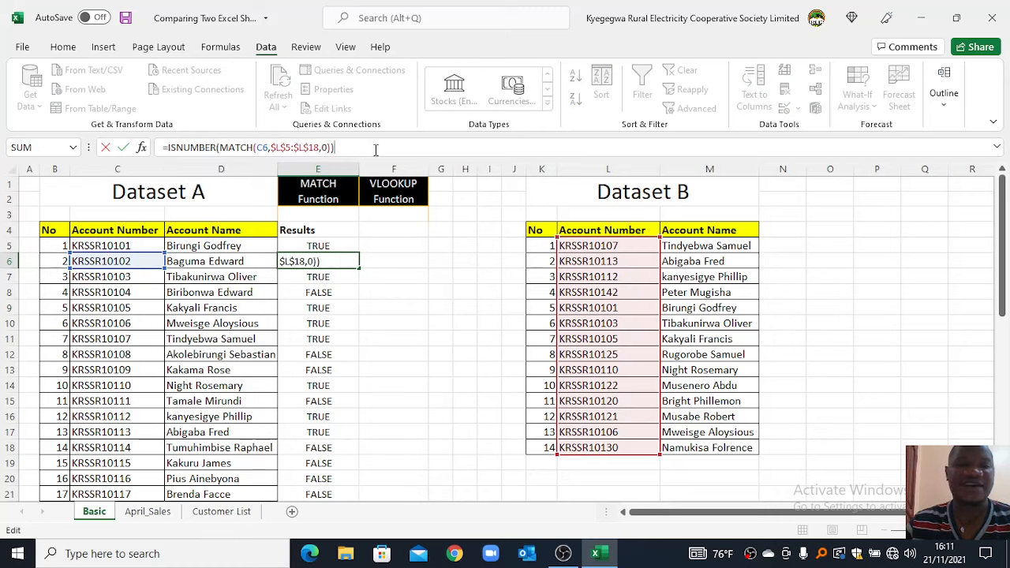
key("Return")
left_click(326, 247)
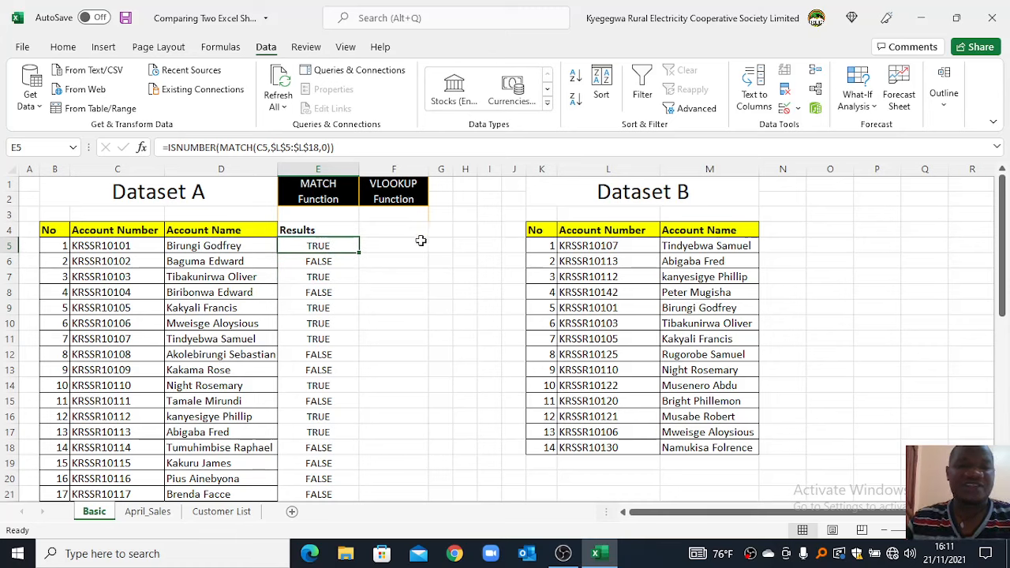
left_click(326, 231)
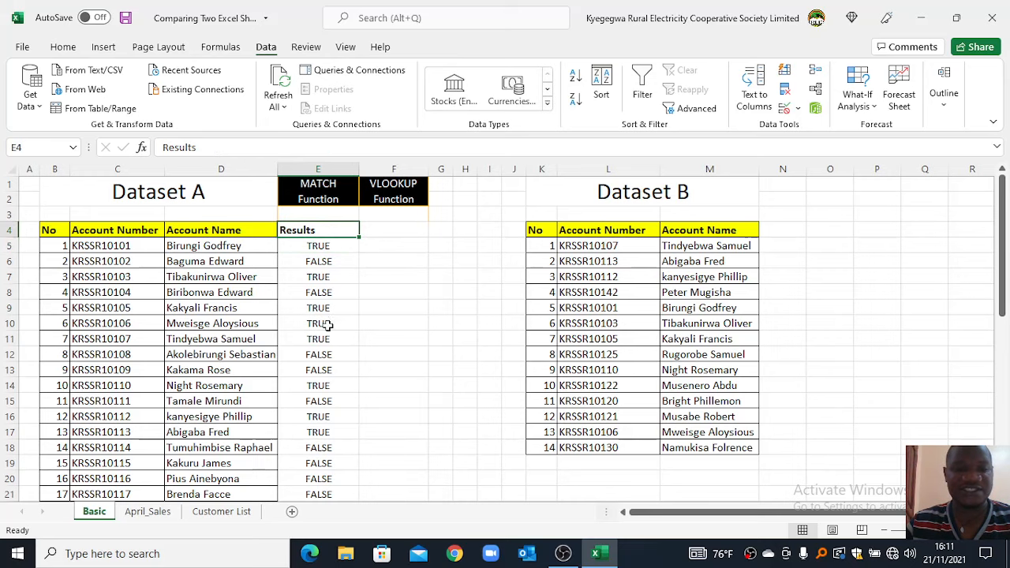
scroll(309, 421, "down", 2)
scroll(309, 421, "up", 2)
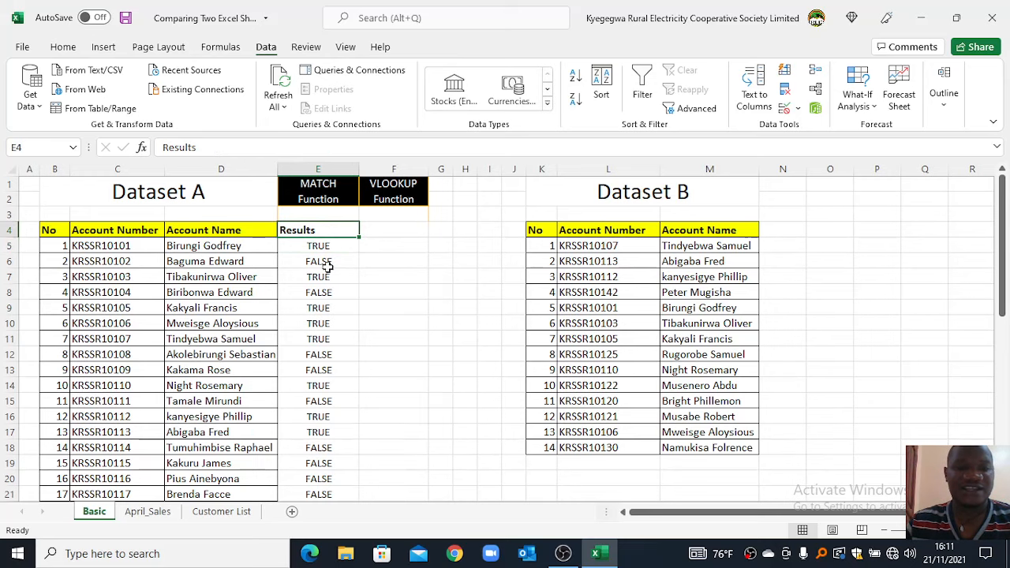
Step: Enter the header Results in F4 beneath the VLOOKUP Function heading
left_click(385, 227)
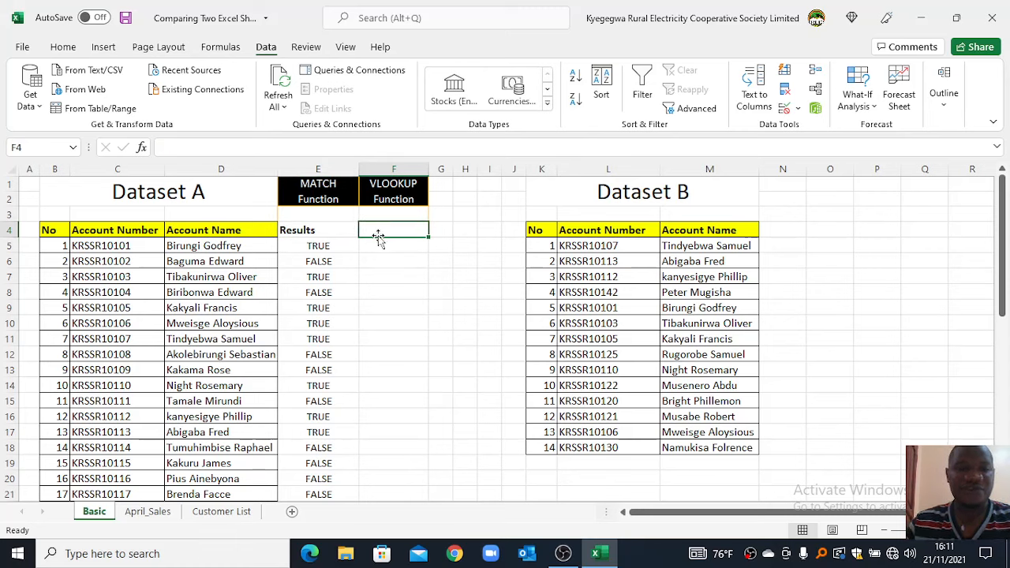
type("Results")
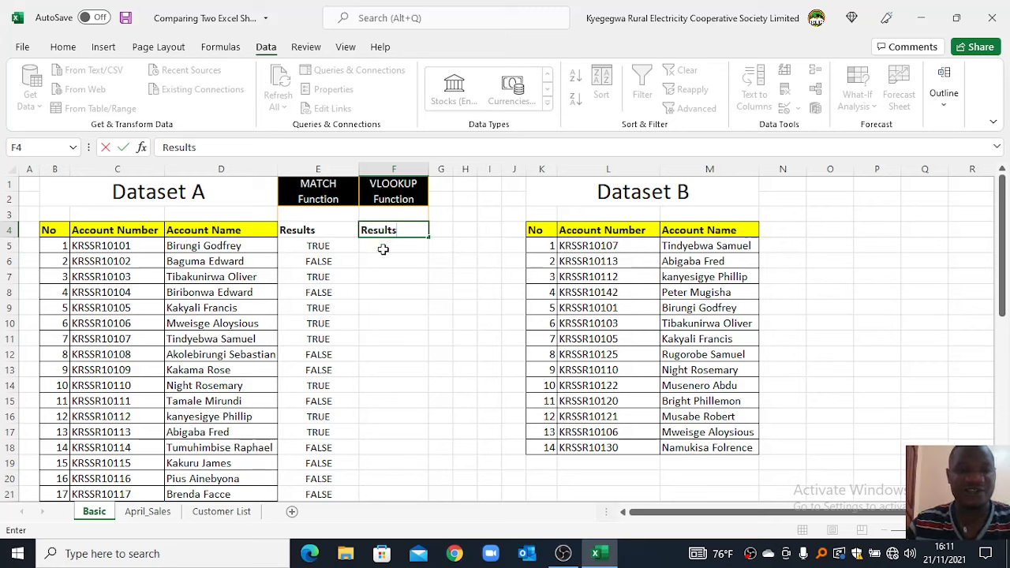
left_click(384, 247)
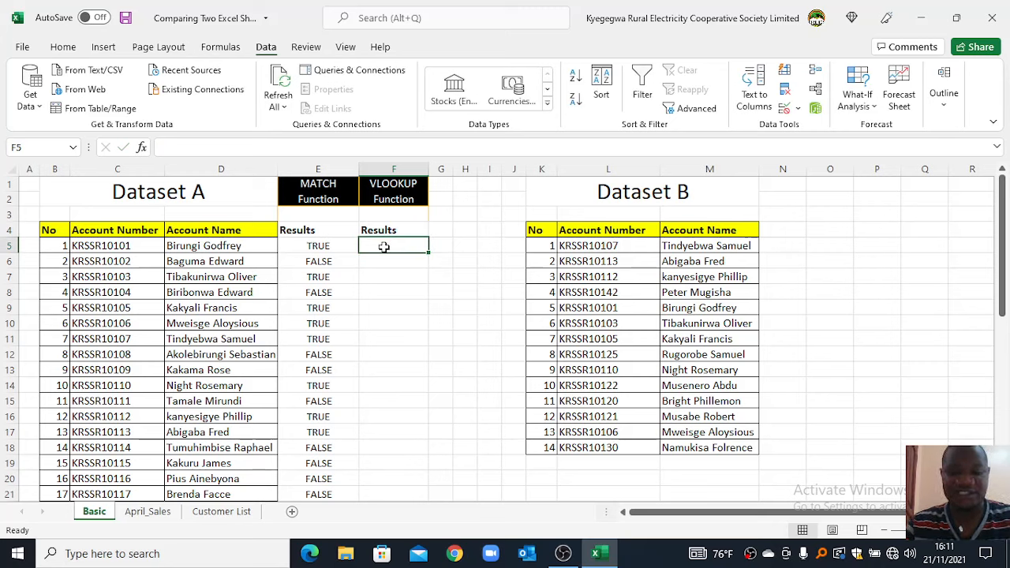
Step: Enter =VLOOKUP(C5,$L$5:$L$18,1,0) in F5 to look up the first Dataset A account number in Dataset B
type("=")
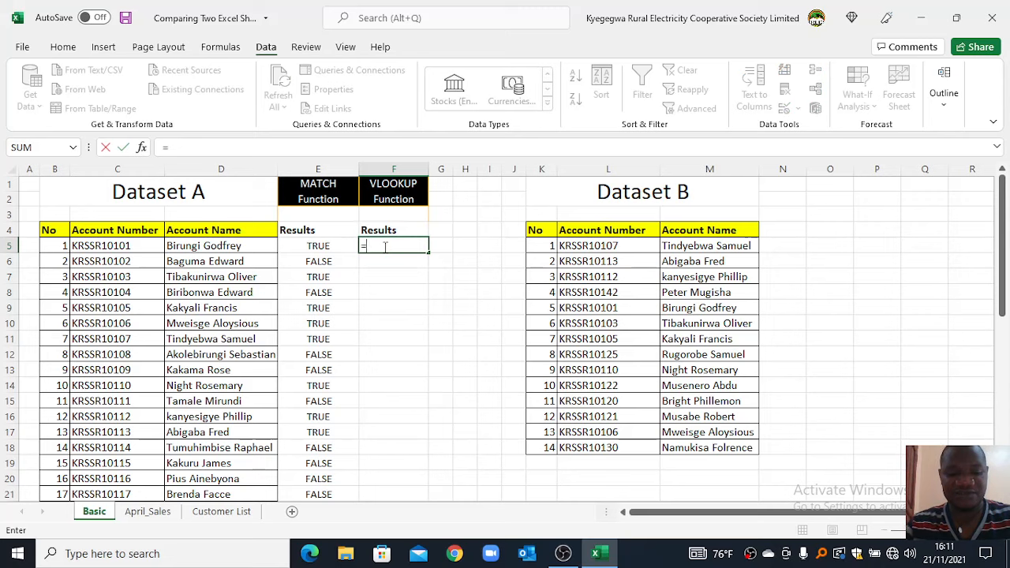
type("vloo")
key("Tab")
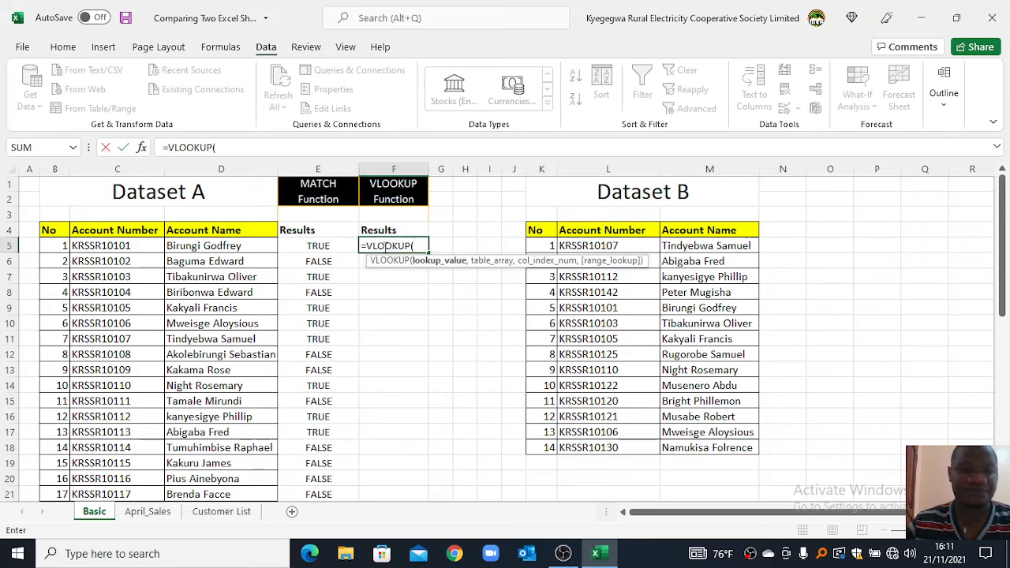
left_click(119, 246)
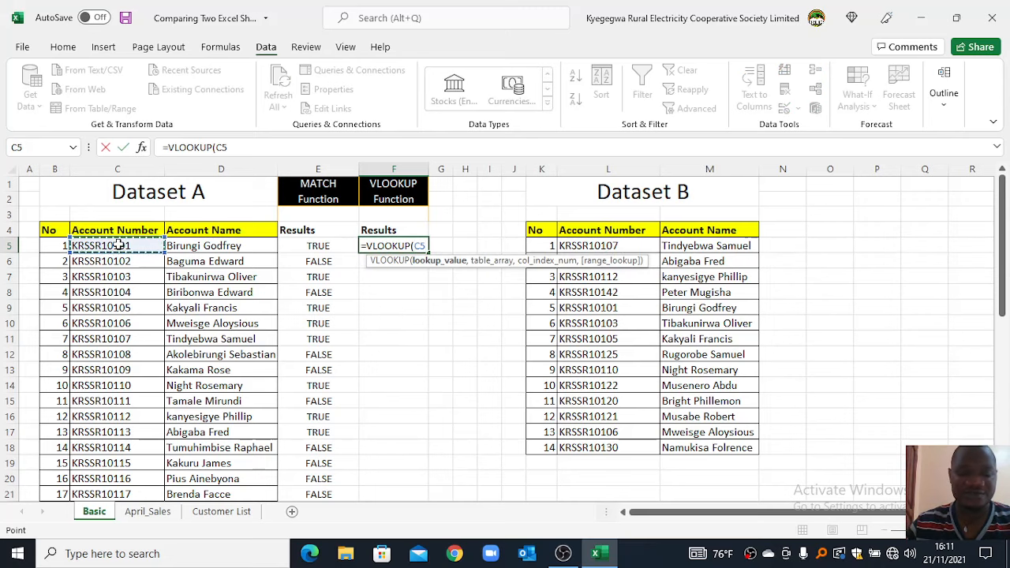
type(",")
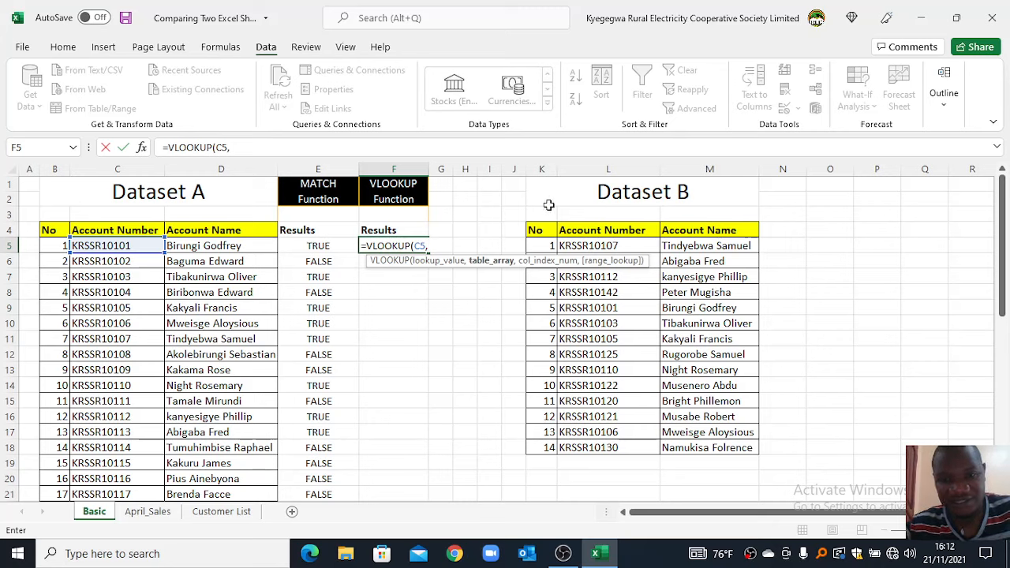
left_click(613, 245)
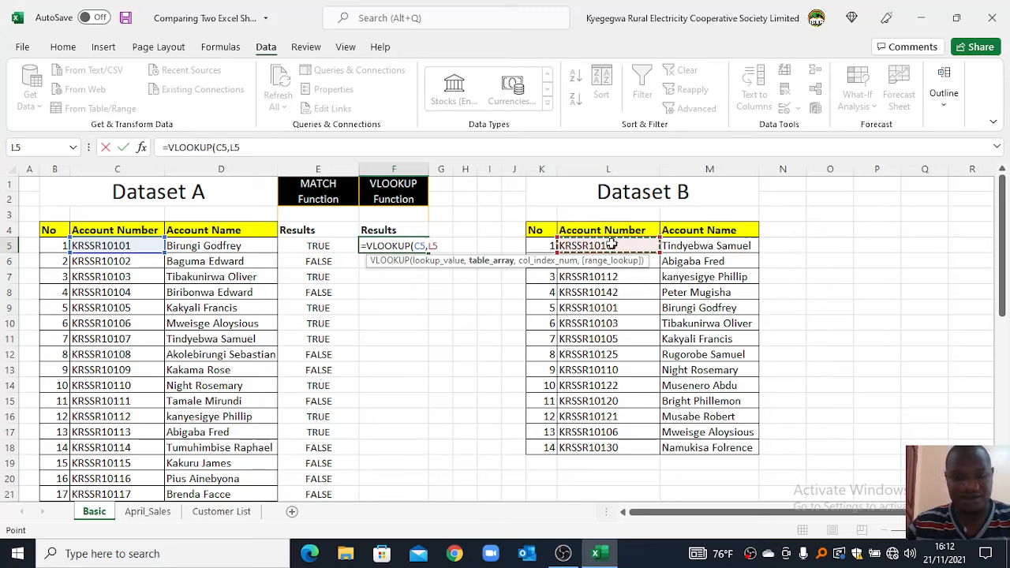
key("ctrl+shift+Down")
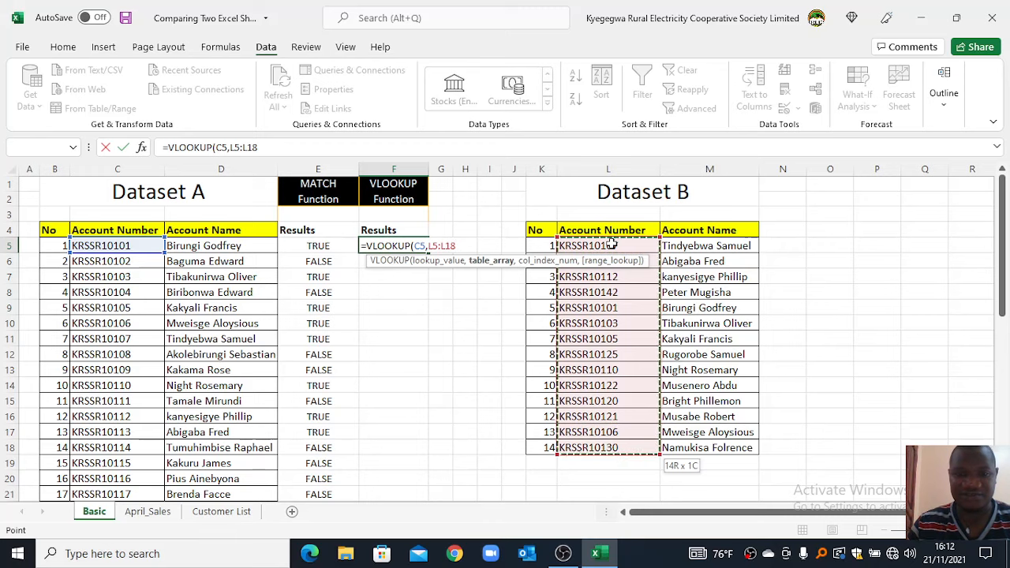
key("F4")
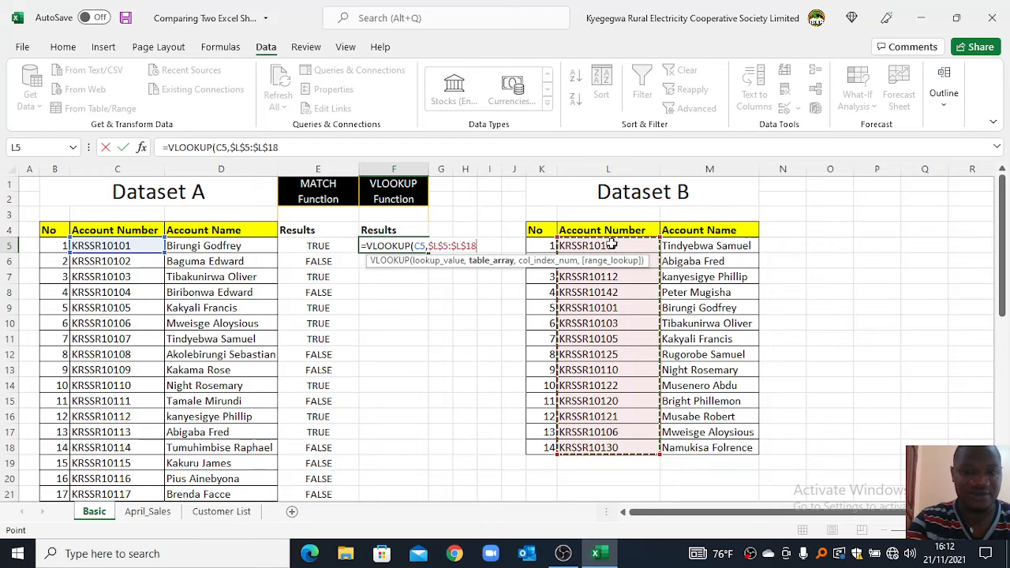
type(",")
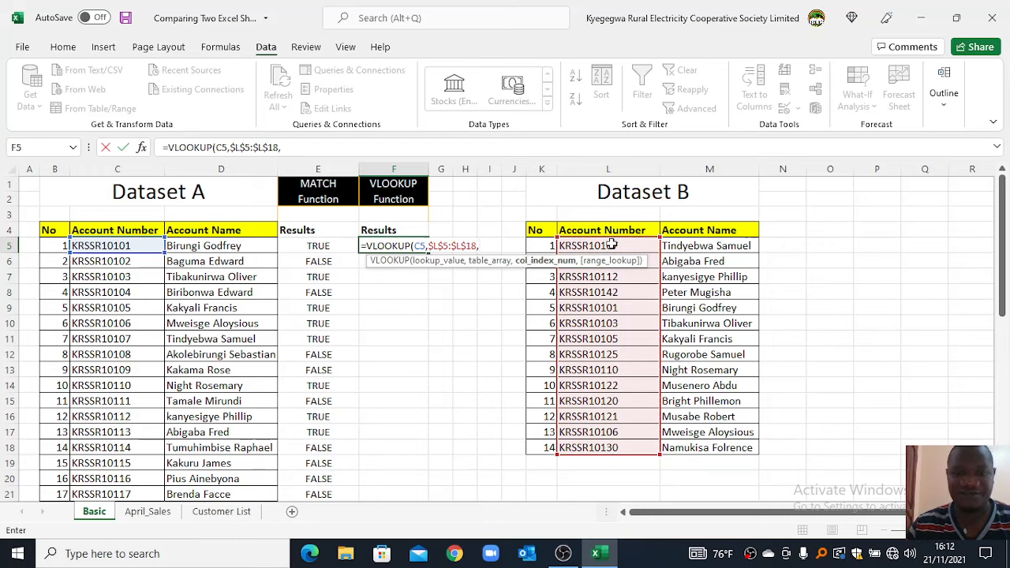
type("1,0)")
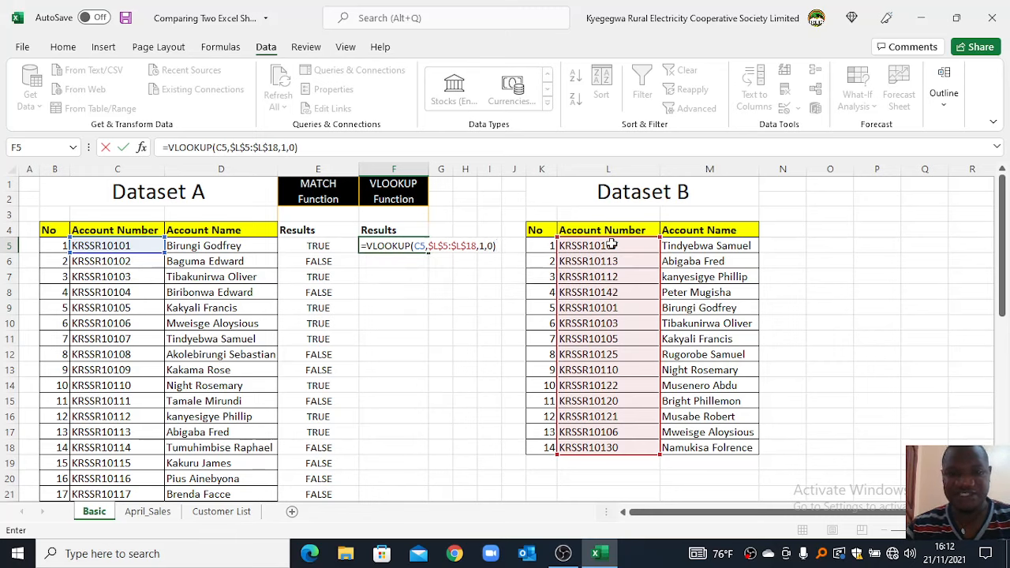
key("Return")
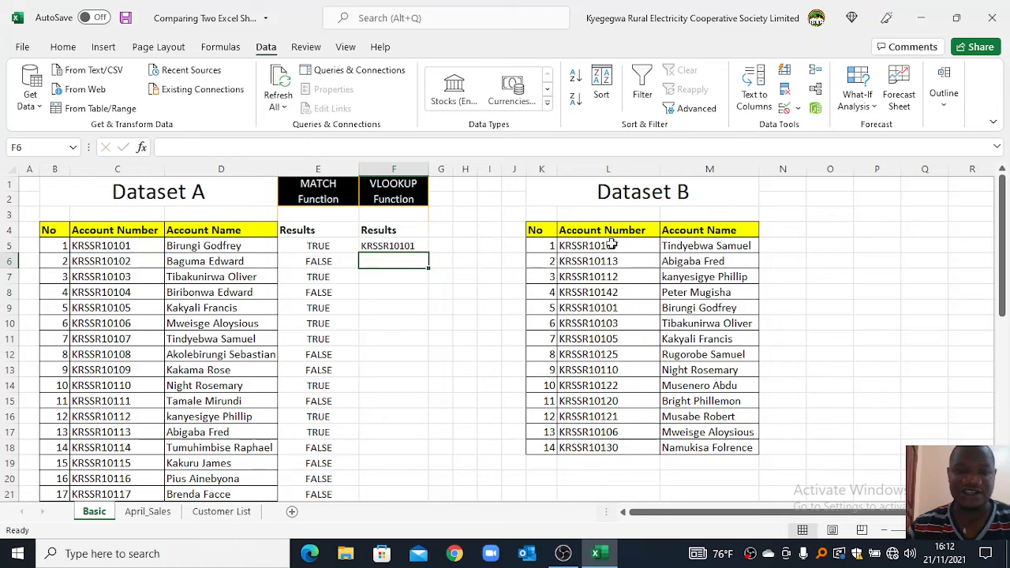
Step: Compare the VLOOKUP result in F5 with the account number in C5 and the records in Dataset B
left_click(380, 246)
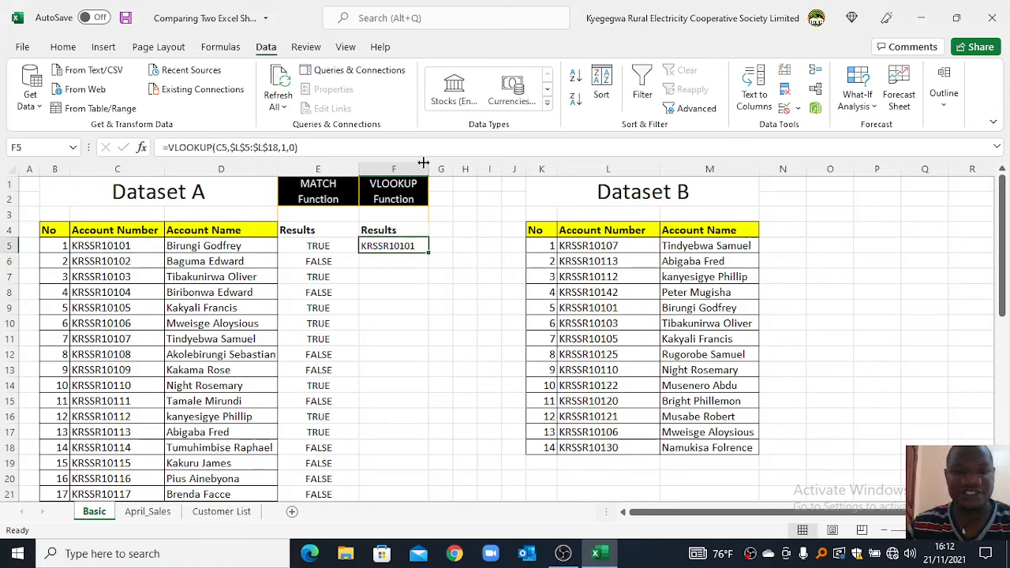
left_click(388, 256)
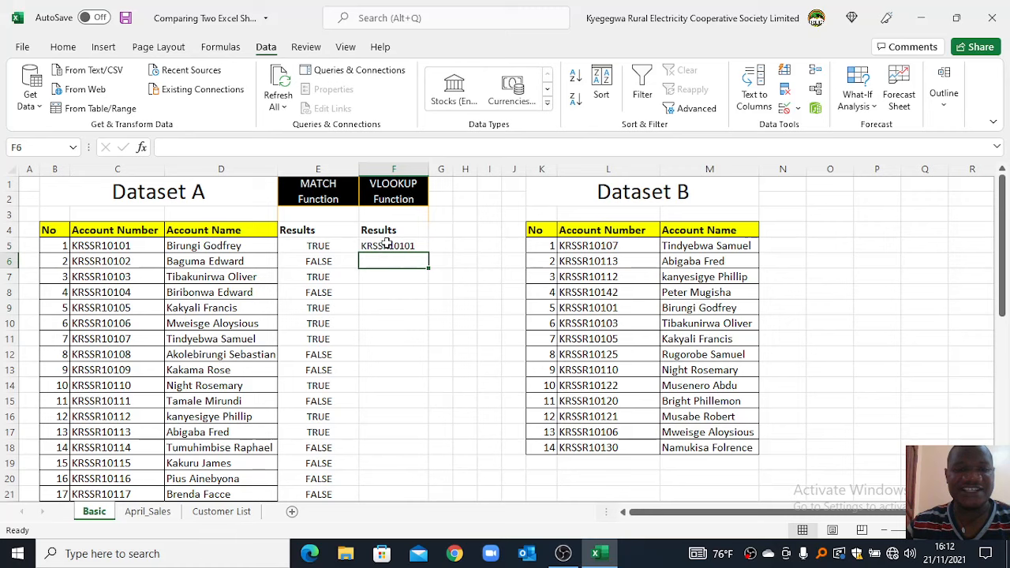
left_click(385, 247)
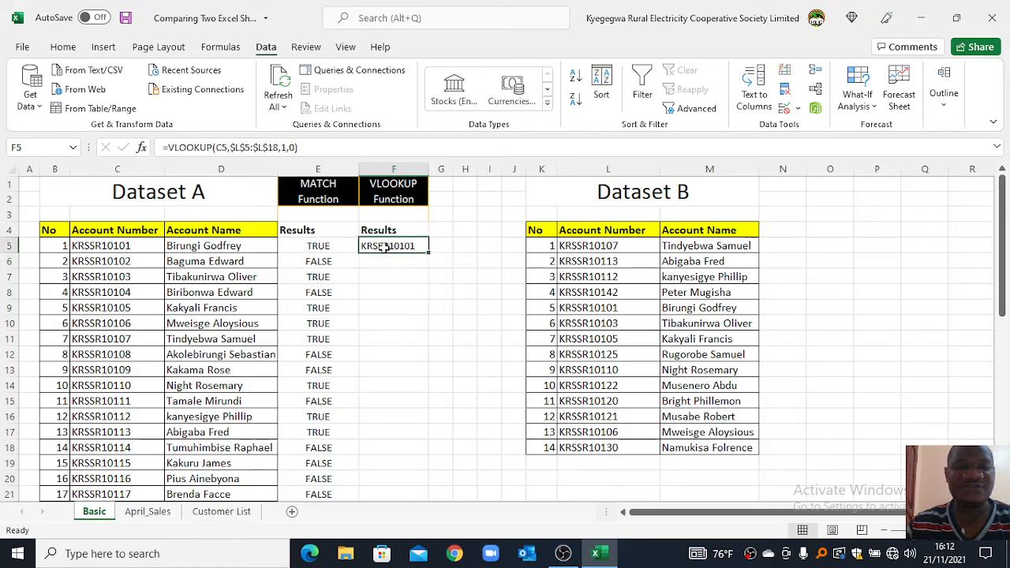
left_click(116, 246)
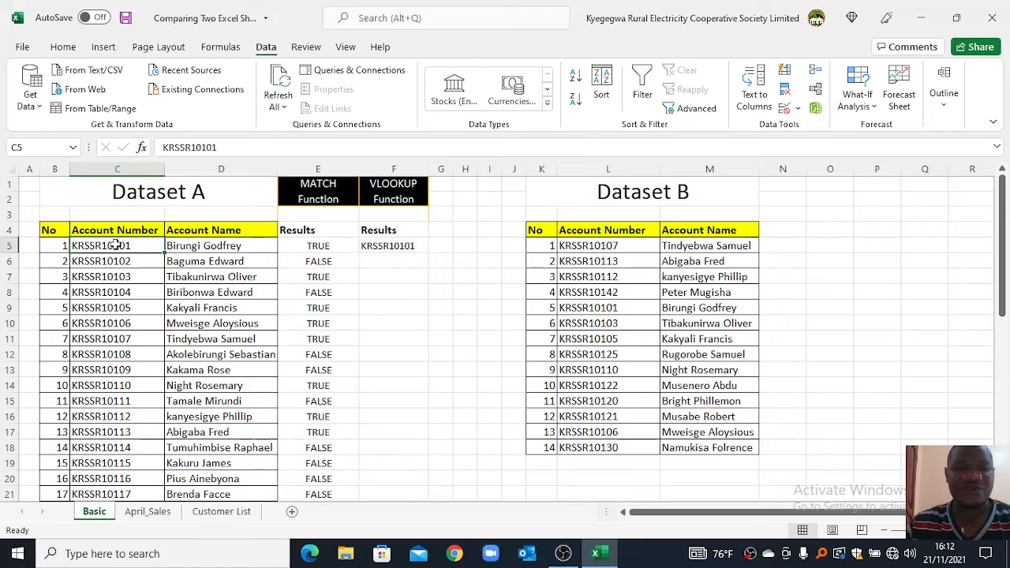
left_click(388, 246)
left_click(86, 245)
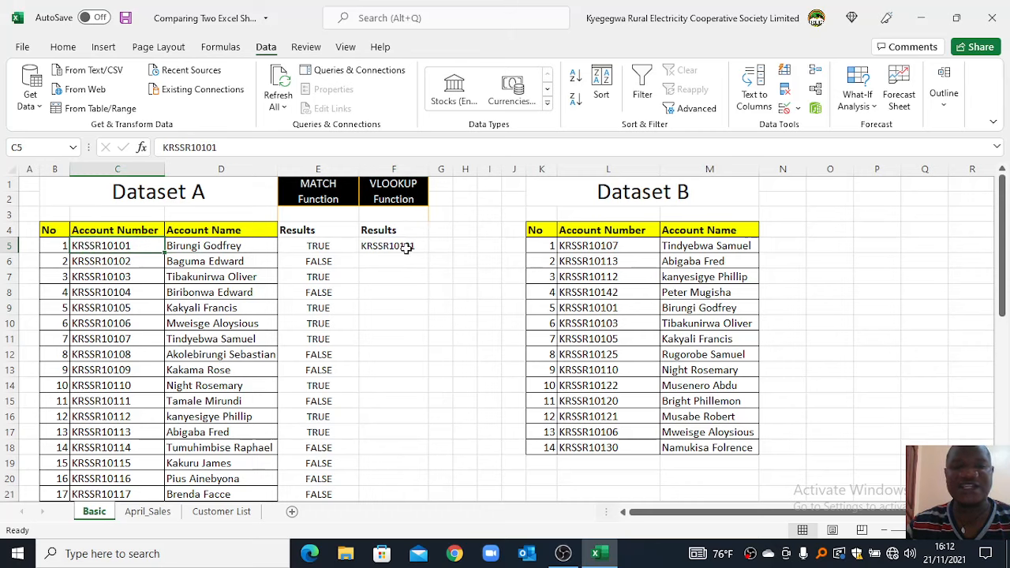
left_click(616, 249)
left_click_drag(551, 199, 653, 418)
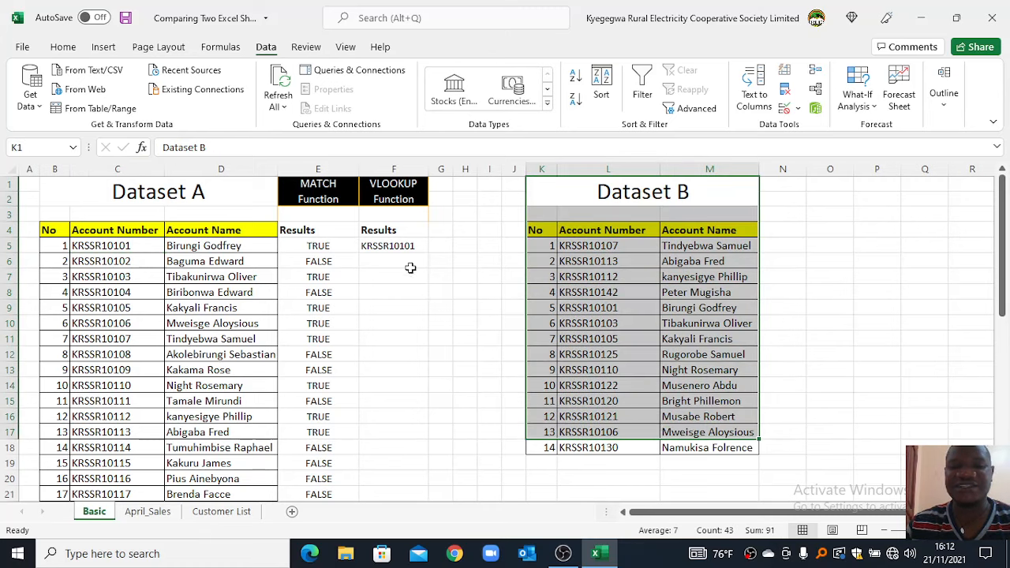
left_click(400, 246)
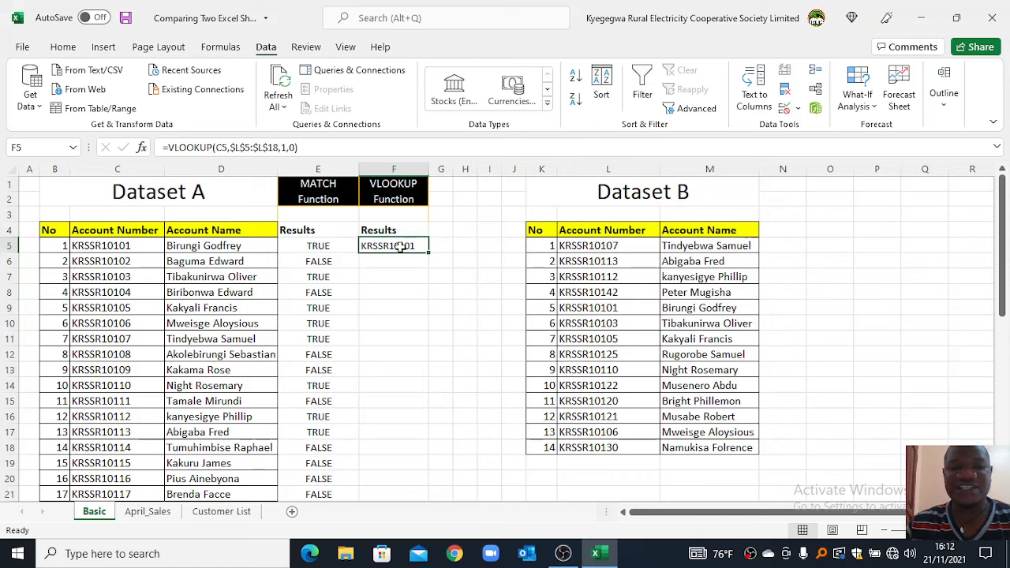
left_click_drag(92, 246, 371, 246)
left_click(395, 246)
left_click(593, 246)
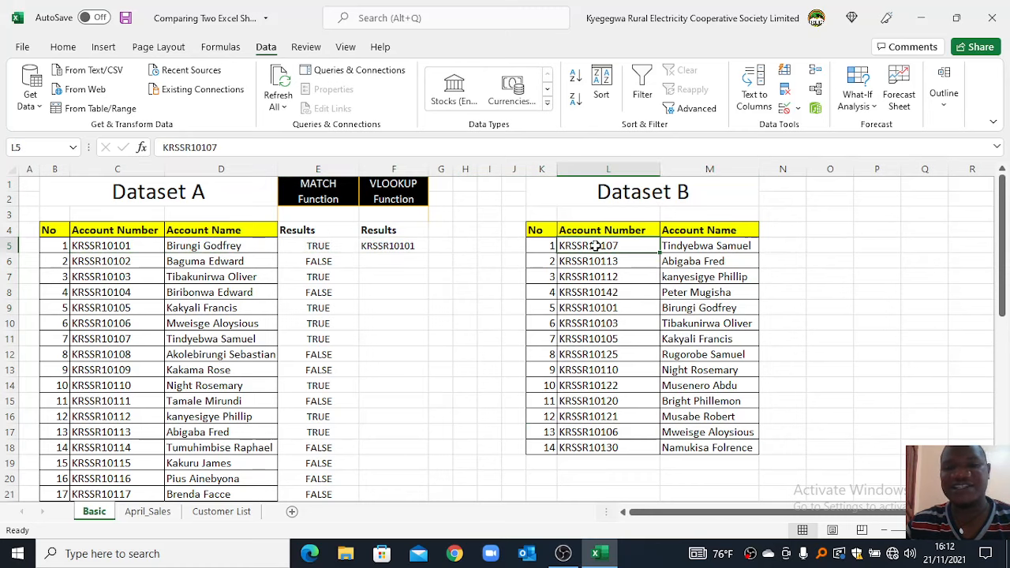
Step: Fill the VLOOKUP formula from F5 down to F22 for all the Dataset A records
left_click(379, 246)
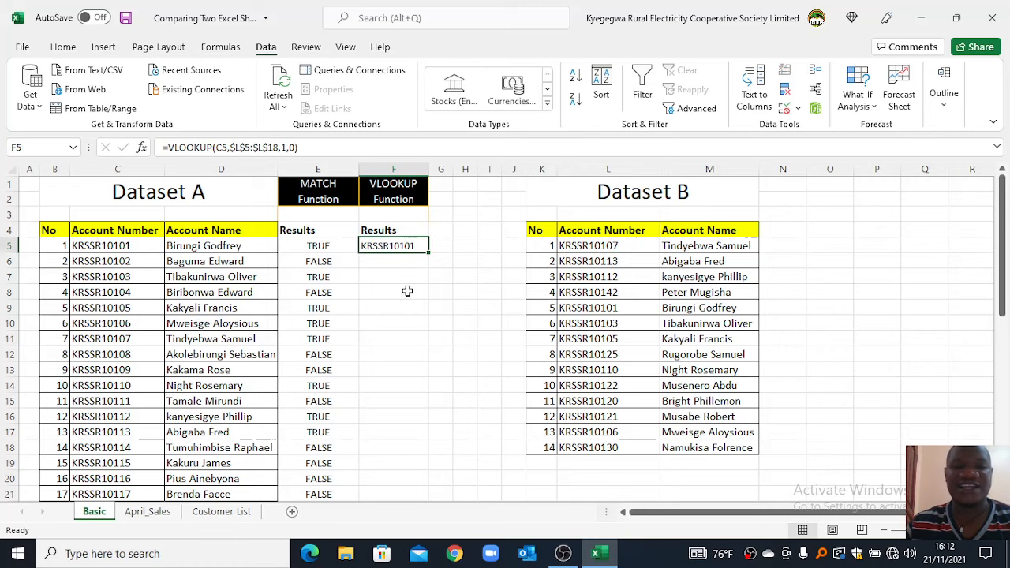
double_click(429, 253)
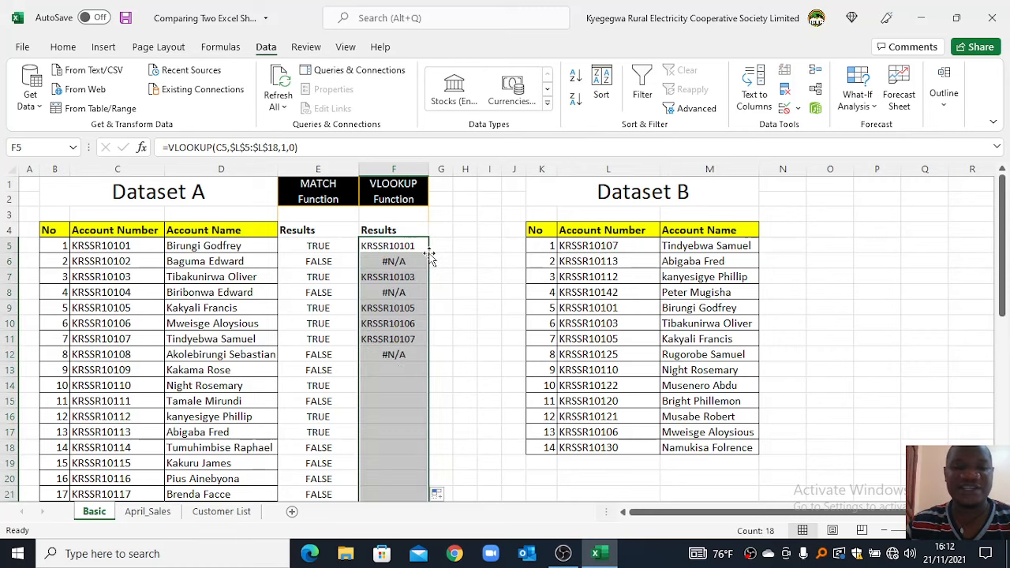
scroll(393, 338, "down", 3)
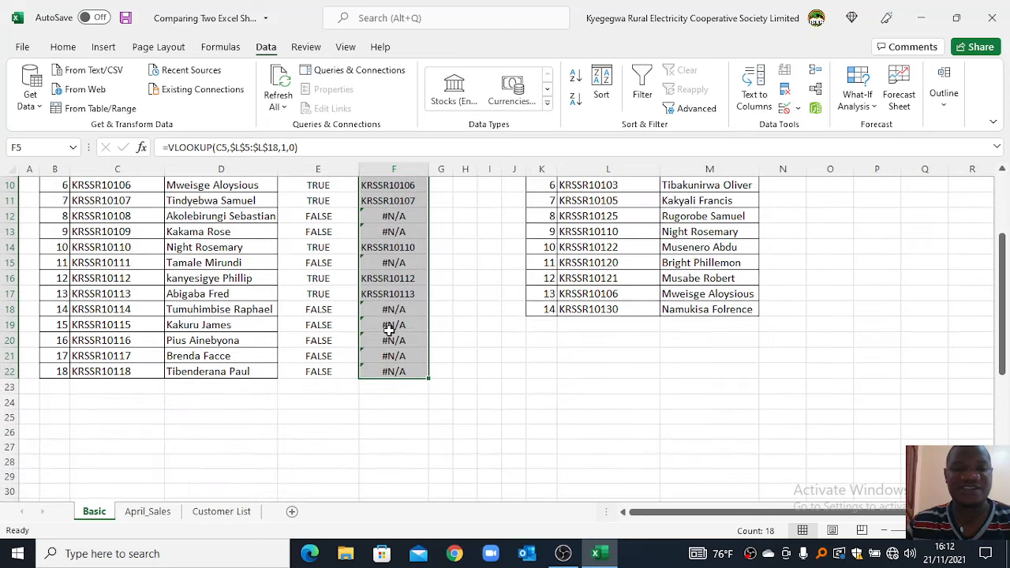
scroll(390, 331, "up", 2)
Step: Review the VLOOKUP results in column F alongside the MATCH results in column E, checking the formulas in E5 and F5 to F8
left_click(392, 246)
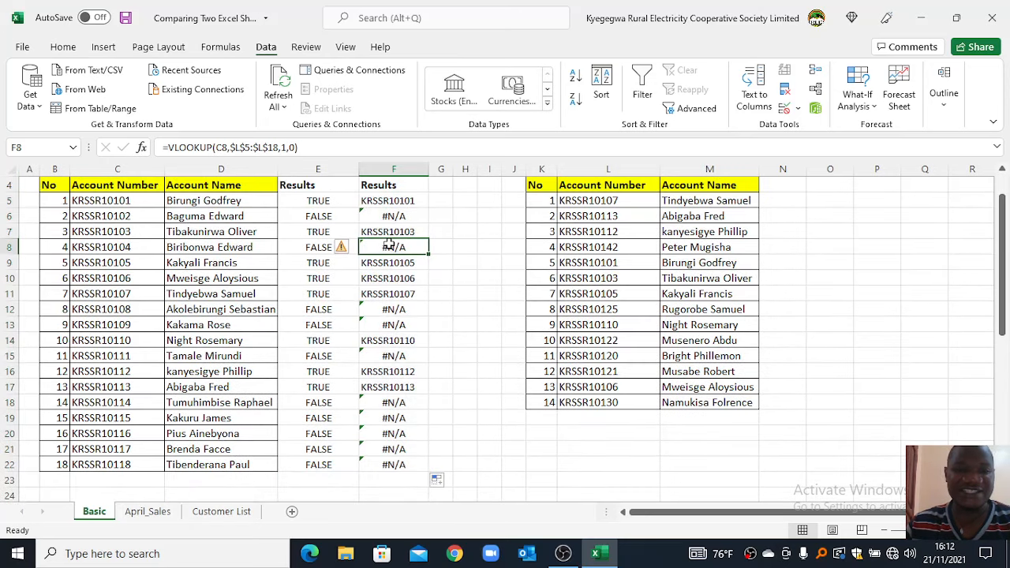
scroll(391, 246, "up", 1)
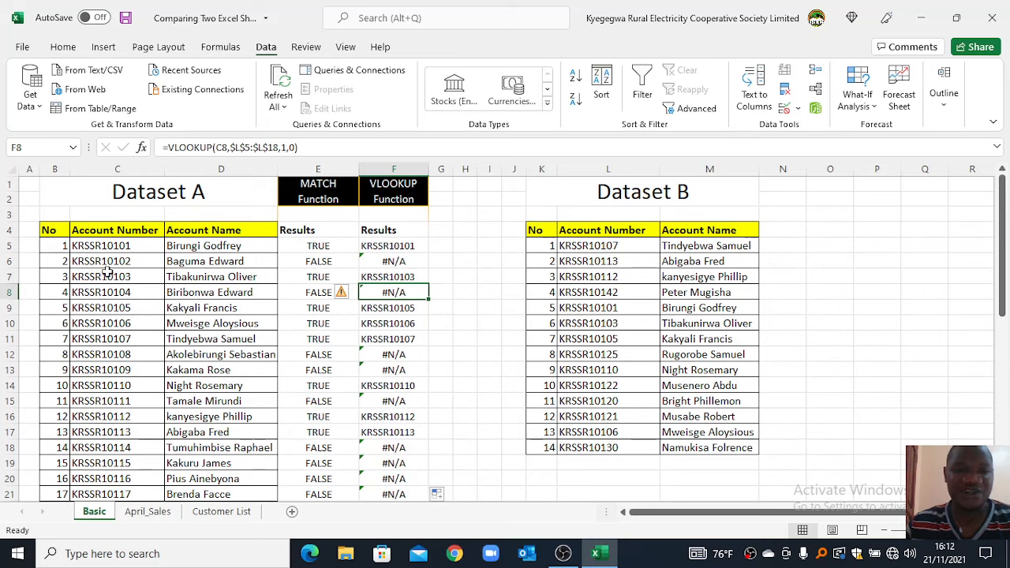
scroll(392, 271, "down", 2)
scroll(392, 271, "down", 1)
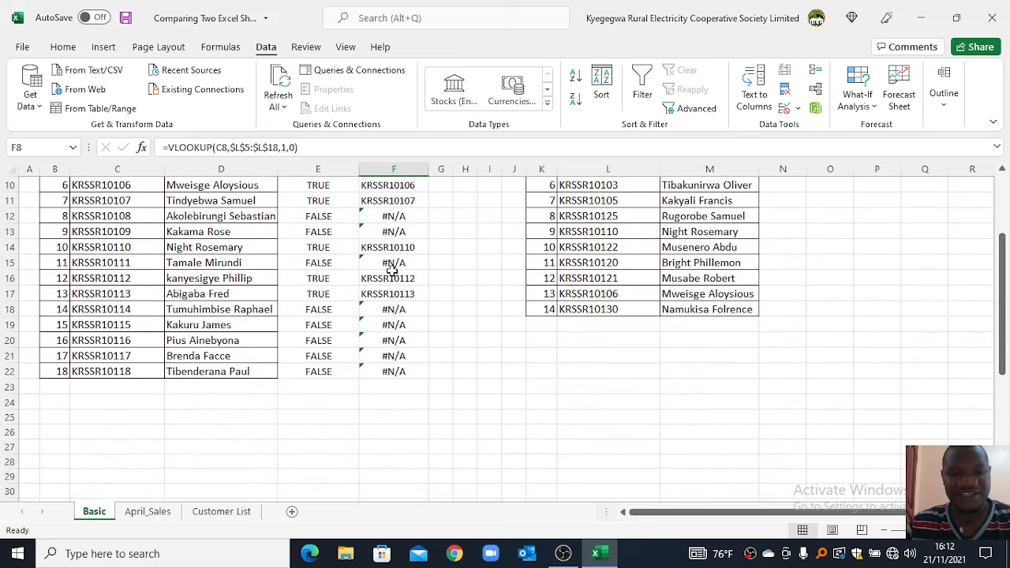
scroll(392, 271, "up", 3)
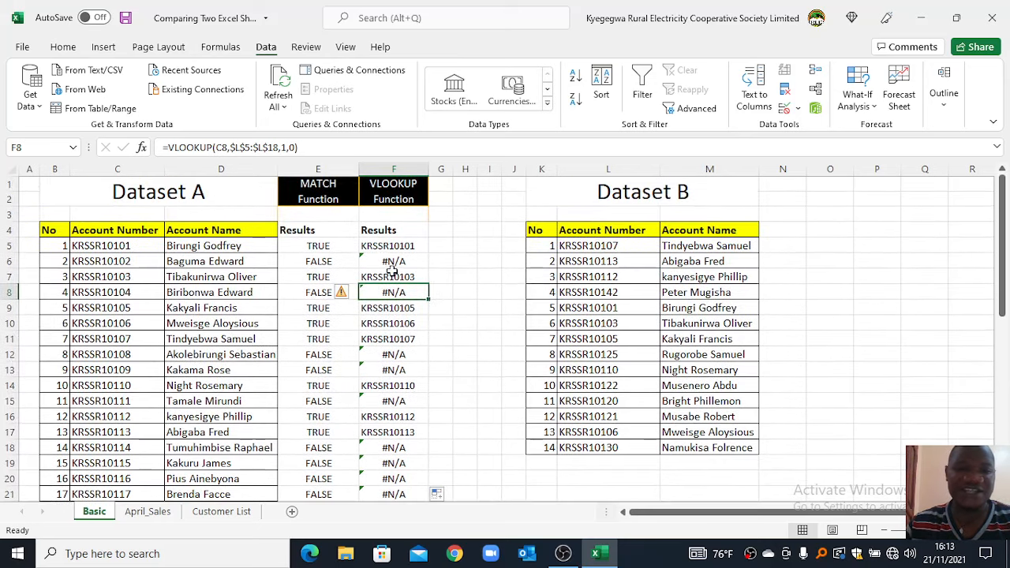
left_click(319, 246)
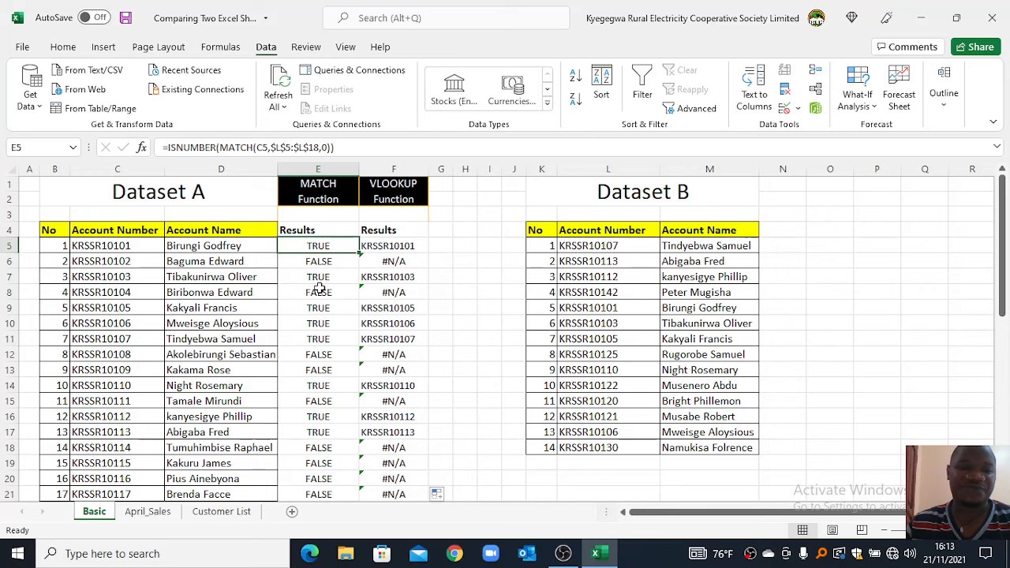
left_click(393, 246)
scroll(394, 250, "down", 1)
scroll(394, 249, "down", 4)
scroll(394, 250, "up", 4)
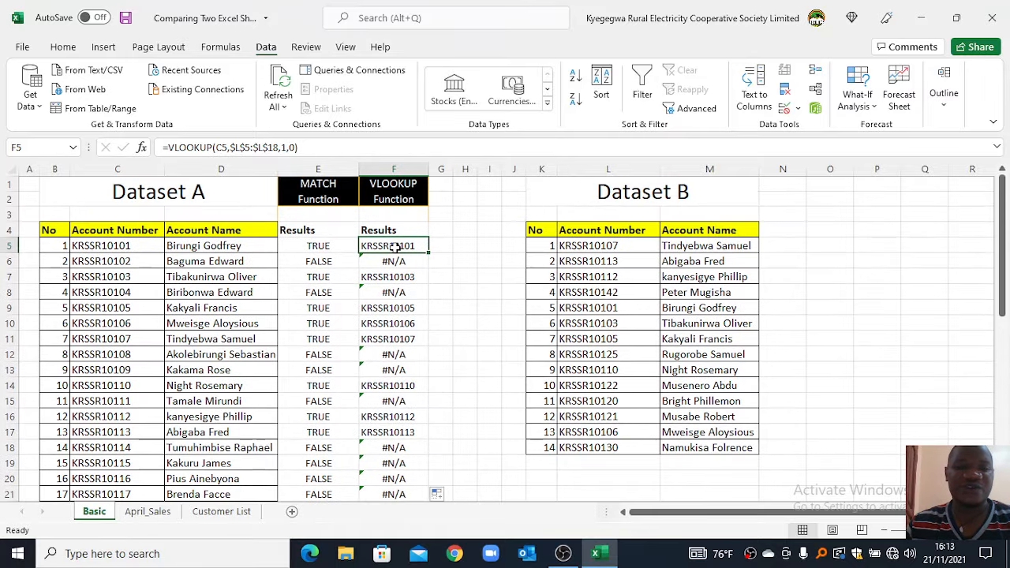
left_click(380, 260)
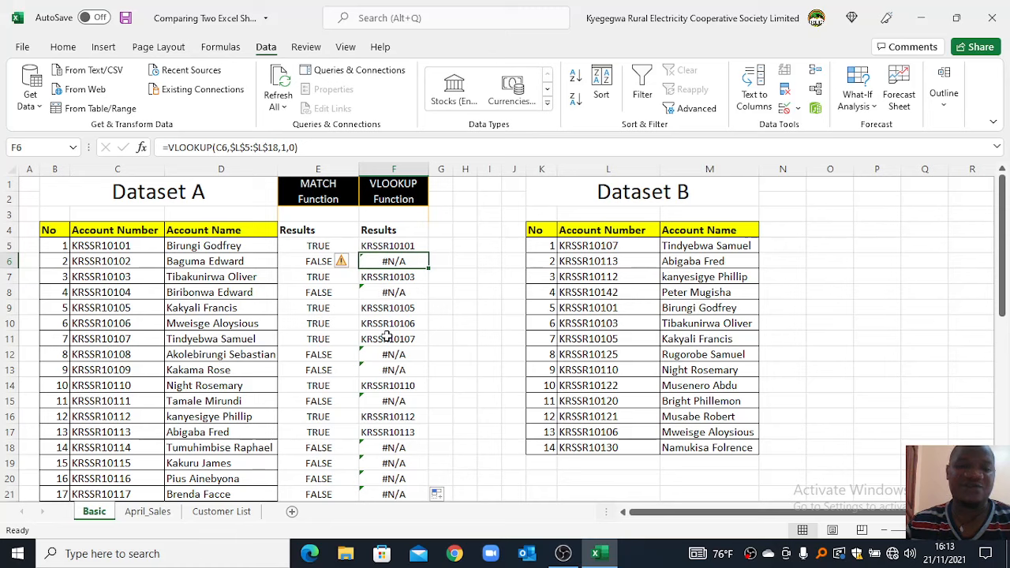
left_click(382, 277)
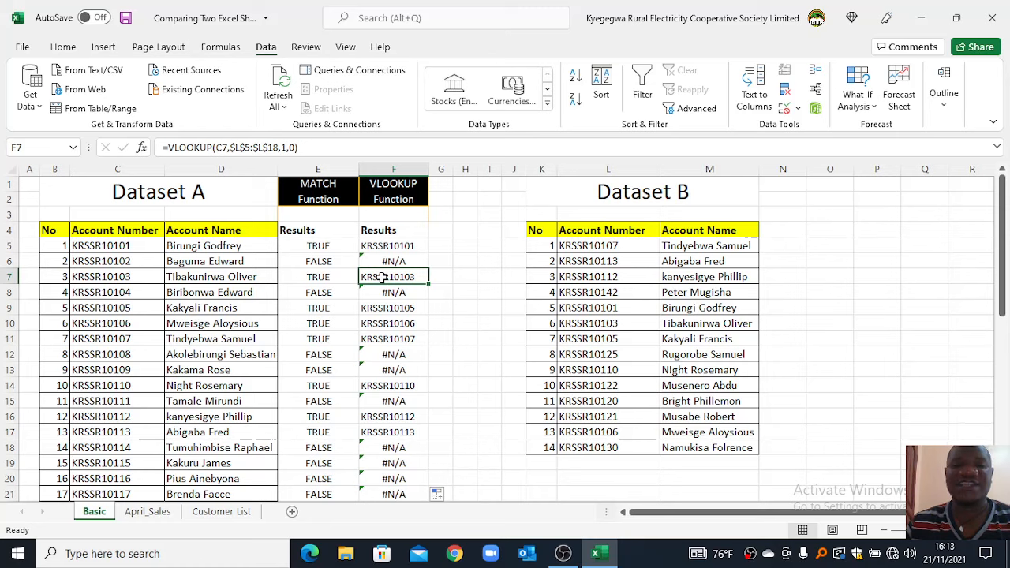
Step: Wrap the F5 lookup in ISERROR as =ISERROR(VLOOKUP(C5,$L$5:$L$18,1,0)) and fill it down to F22
left_click(382, 243)
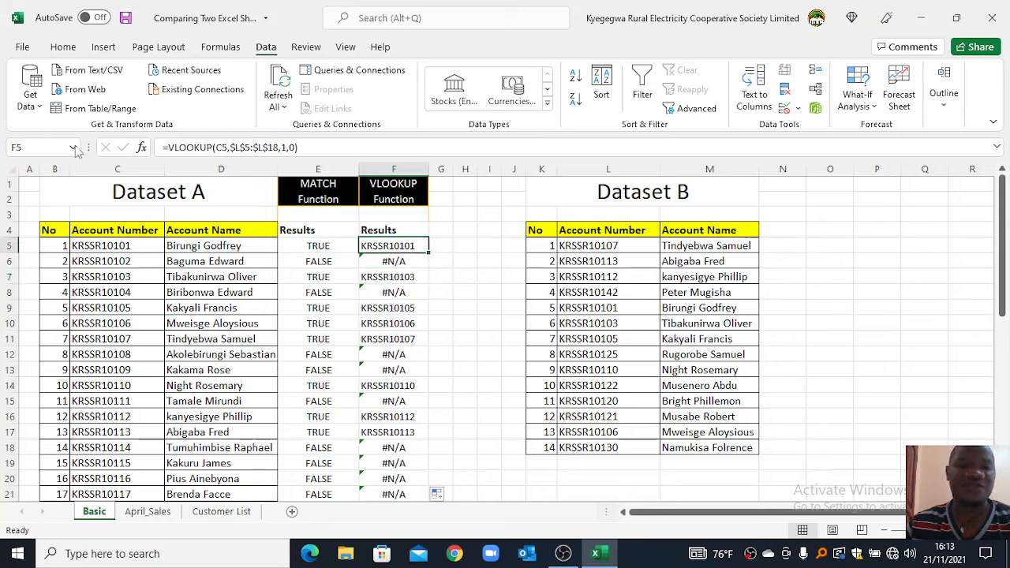
left_click(171, 147)
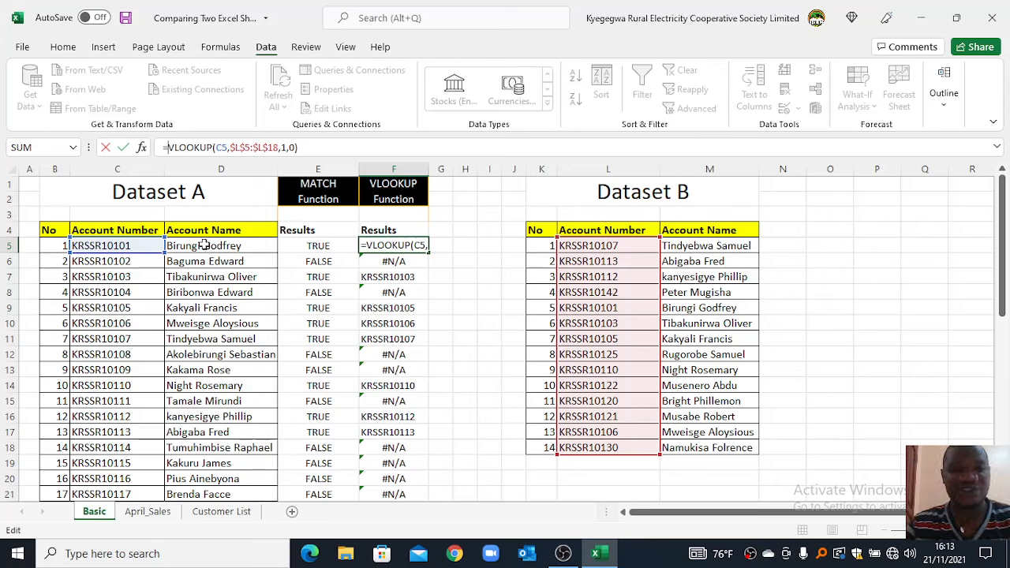
type("iserr")
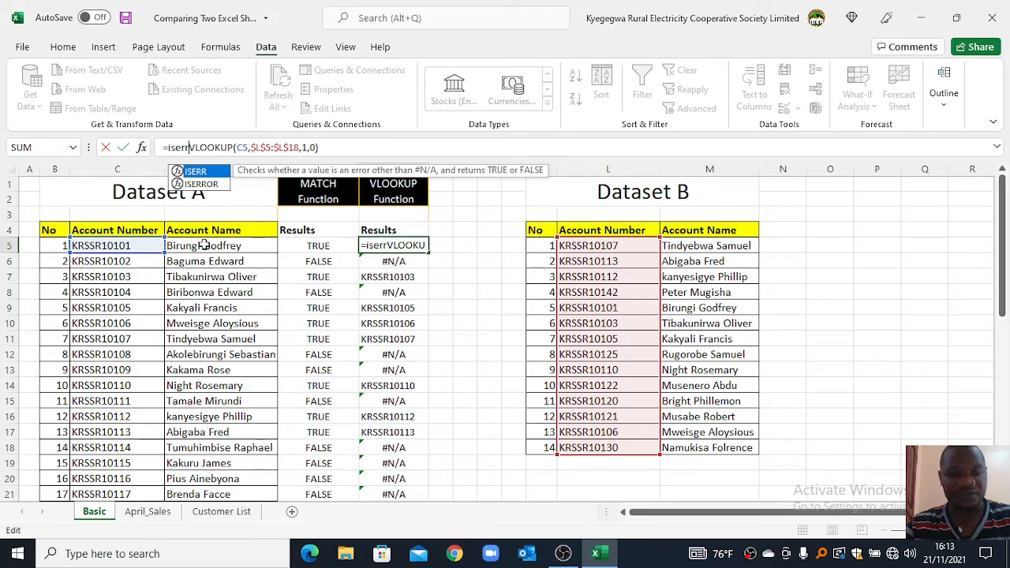
type("or")
key("Tab")
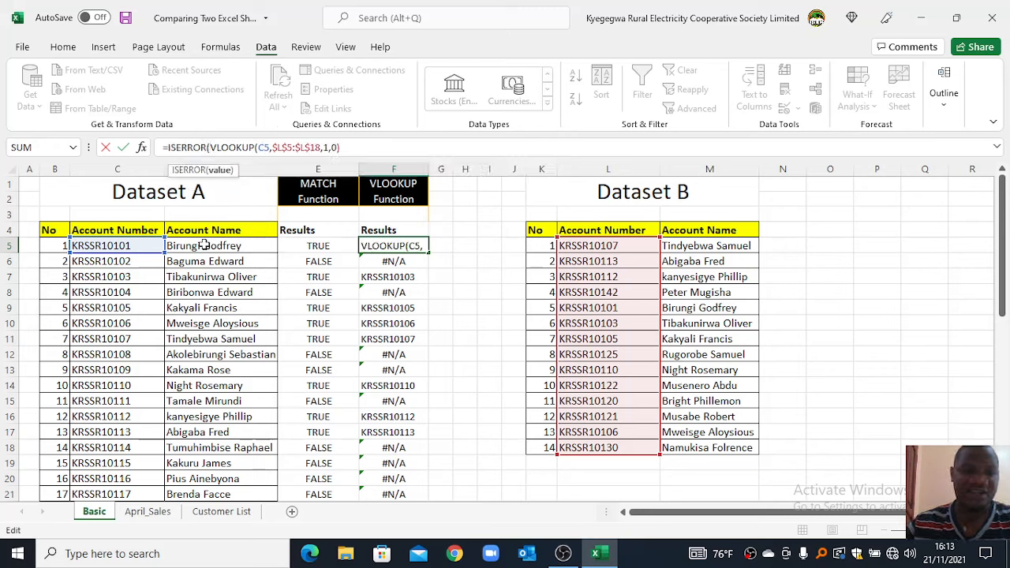
left_click(352, 148)
type(")")
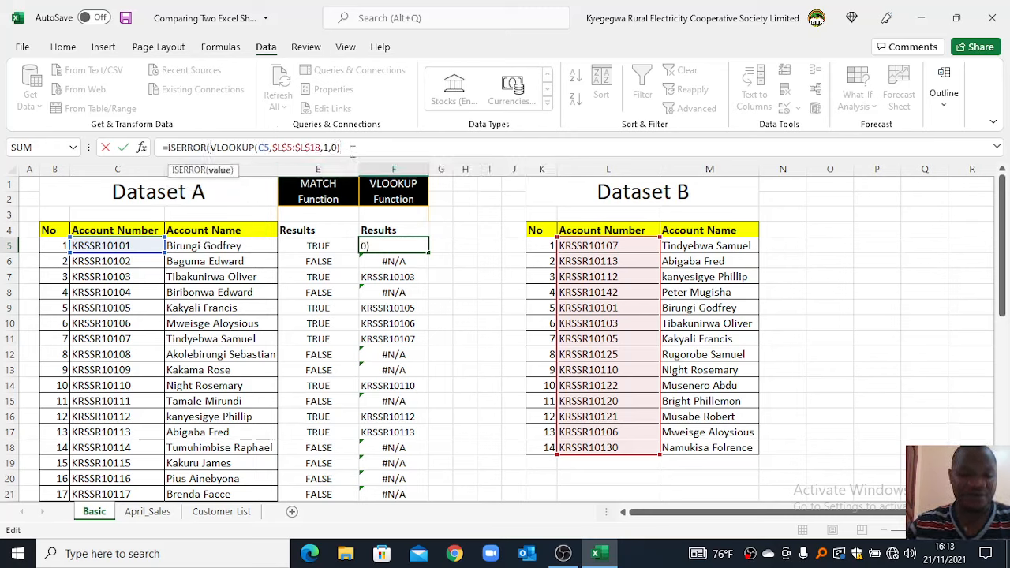
type(")")
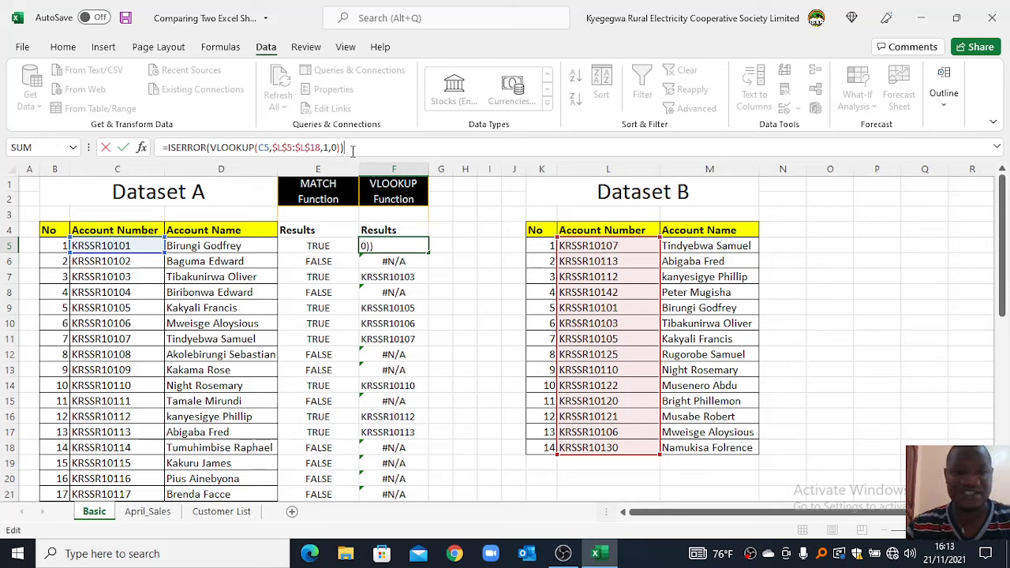
key("Return")
left_click(374, 247)
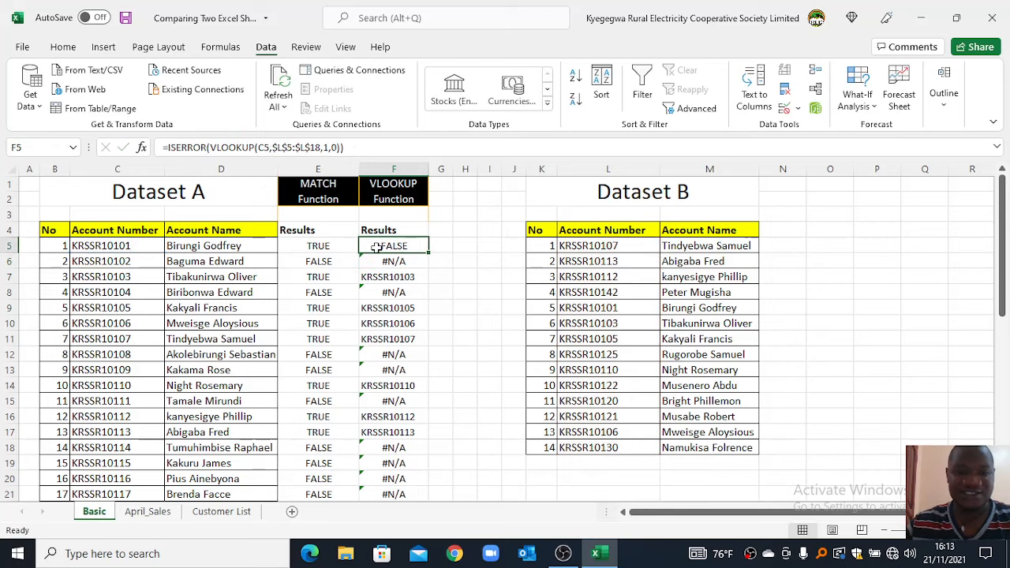
double_click(429, 254)
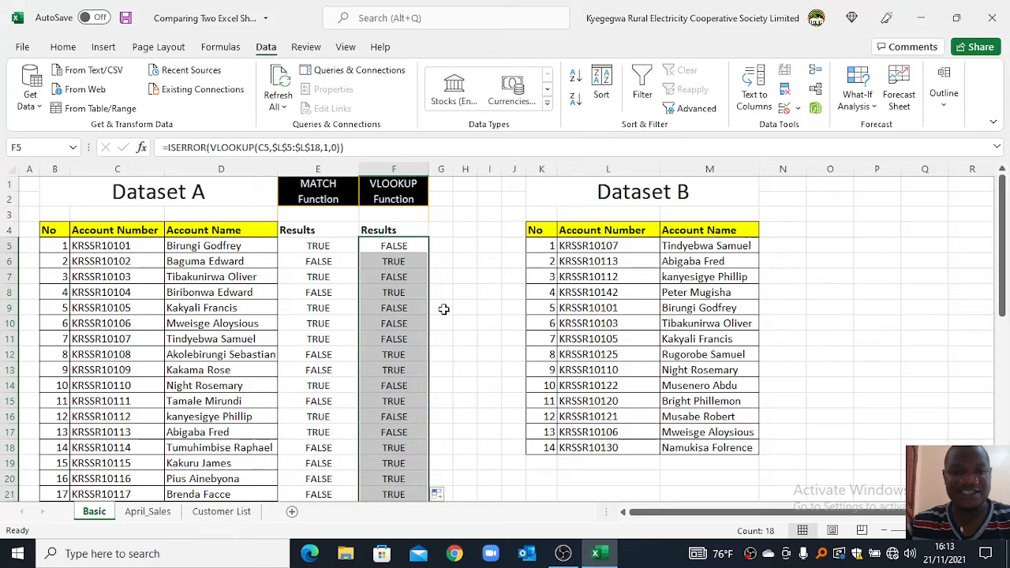
Step: Compare the ISNUMBER/MATCH result in E5 with the ISERROR/VLOOKUP result in F5 for the first Dataset A record
left_click(326, 246)
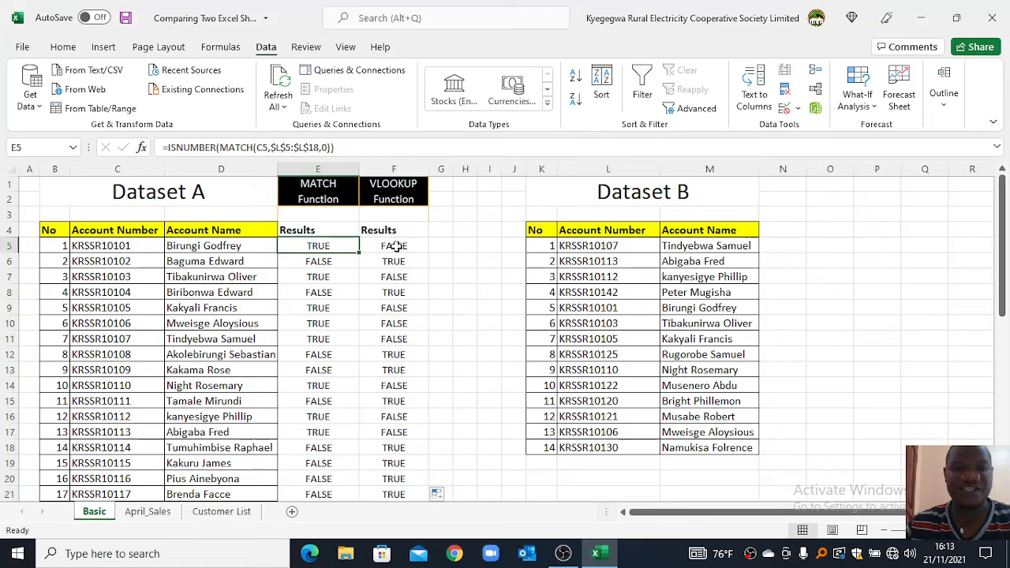
left_click(395, 246)
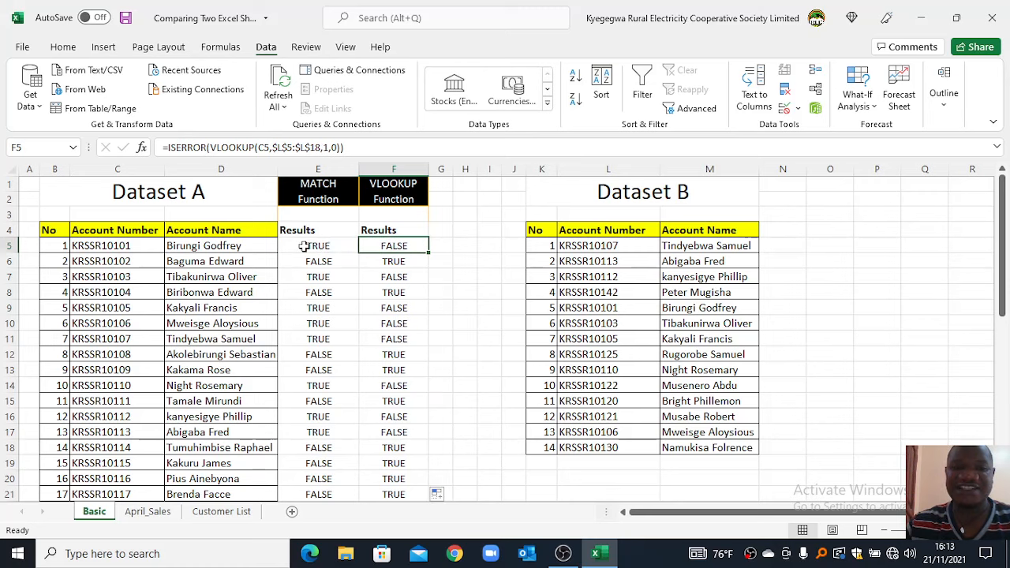
left_click_drag(316, 246, 389, 246)
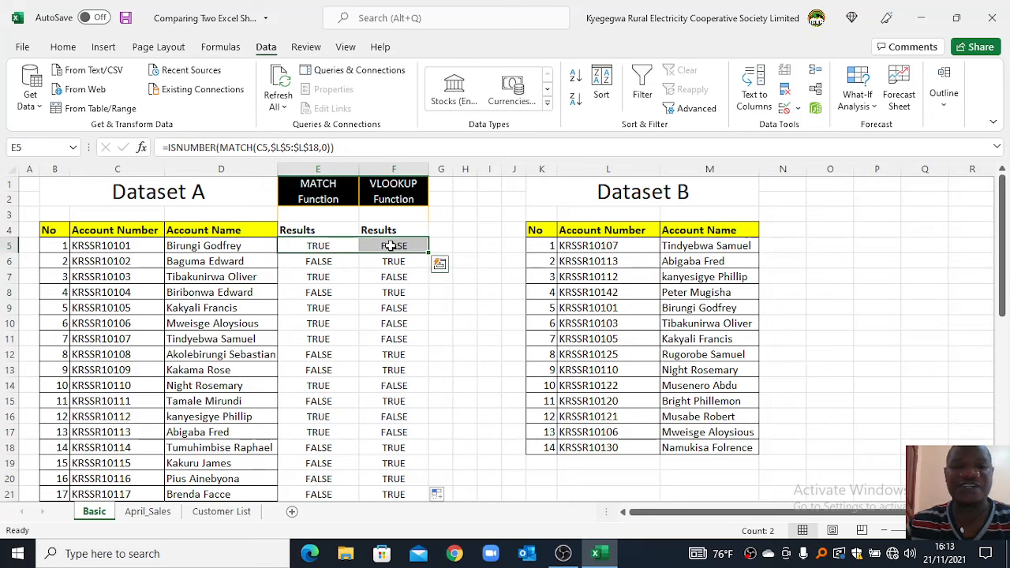
left_click(385, 247)
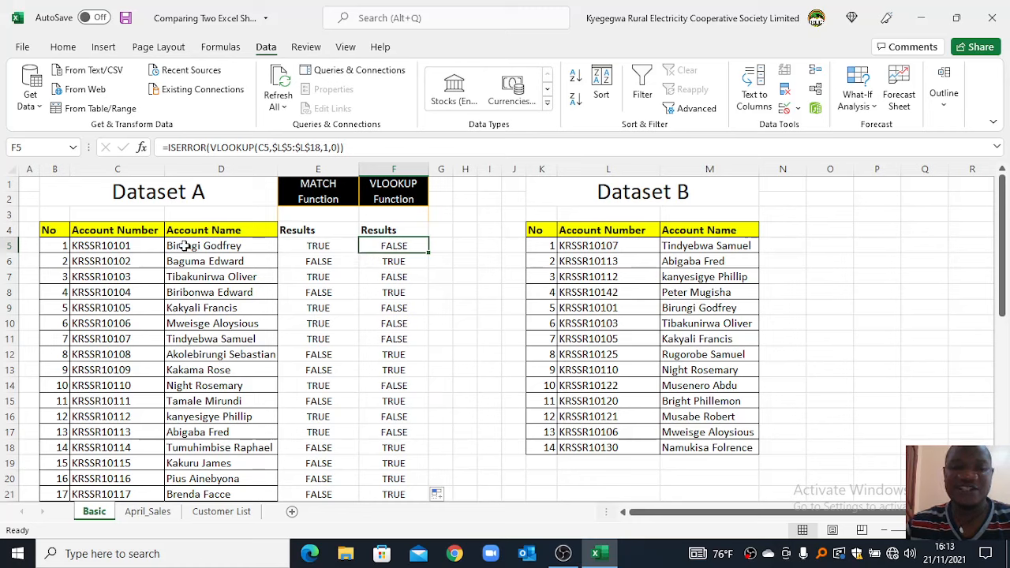
left_click_drag(90, 243, 189, 244)
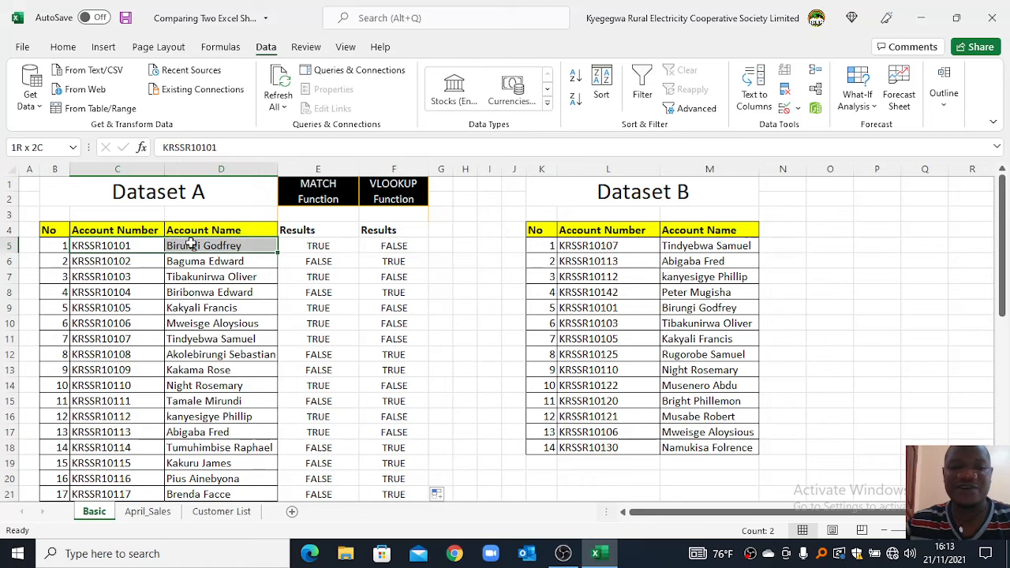
left_click(305, 247)
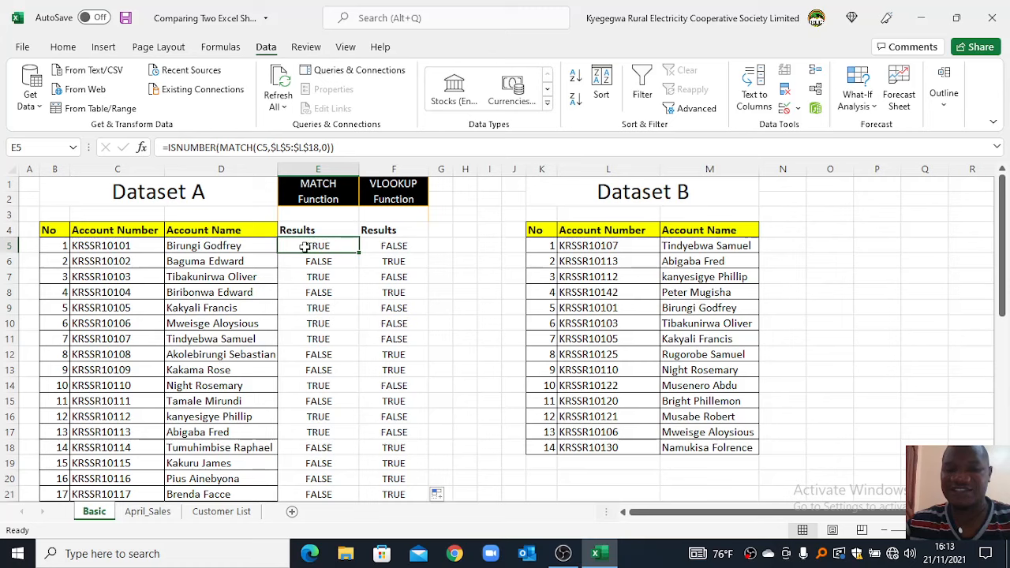
left_click(402, 249)
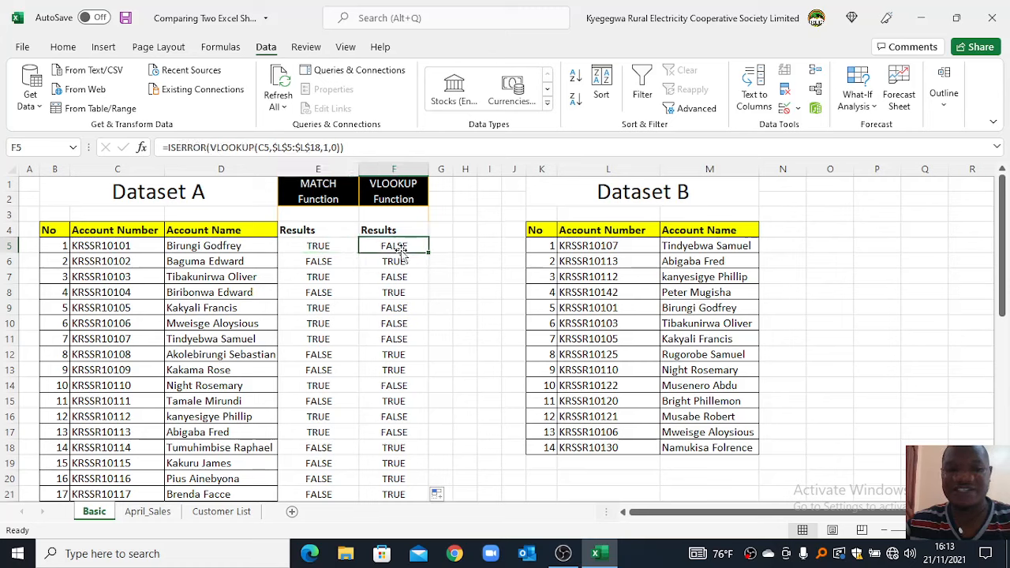
left_click(318, 245)
left_click(386, 247)
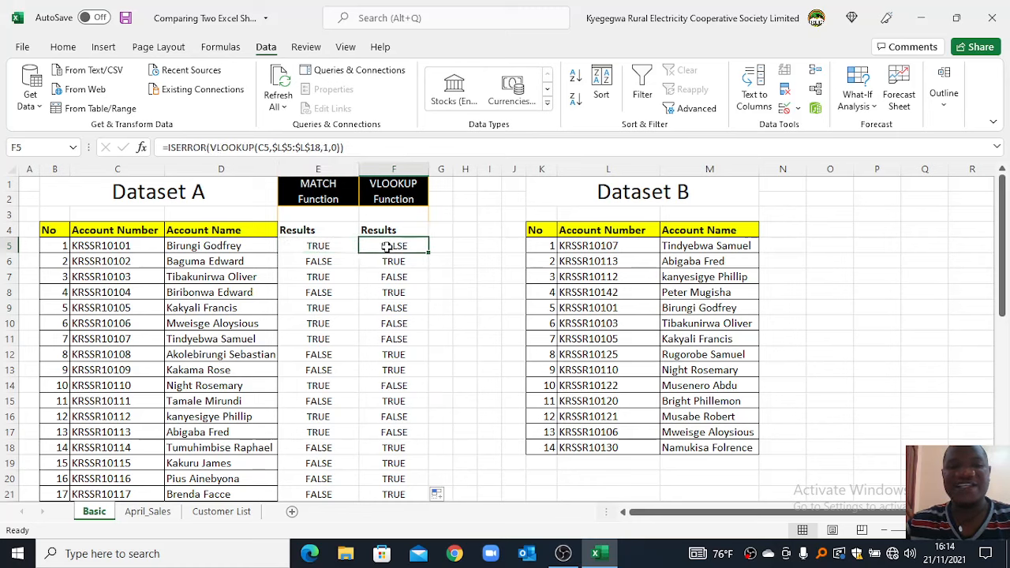
left_click(389, 171)
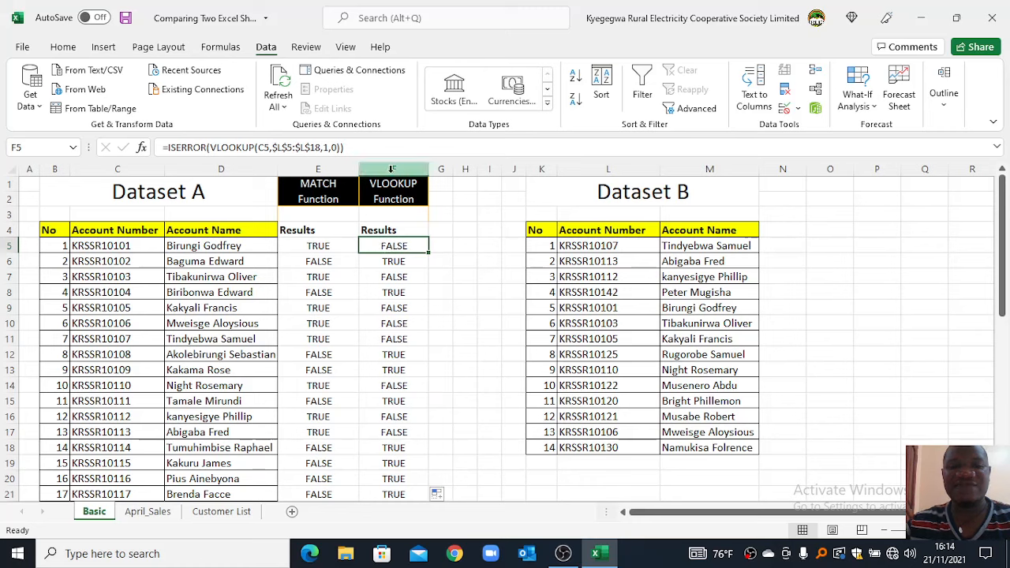
left_click(386, 247)
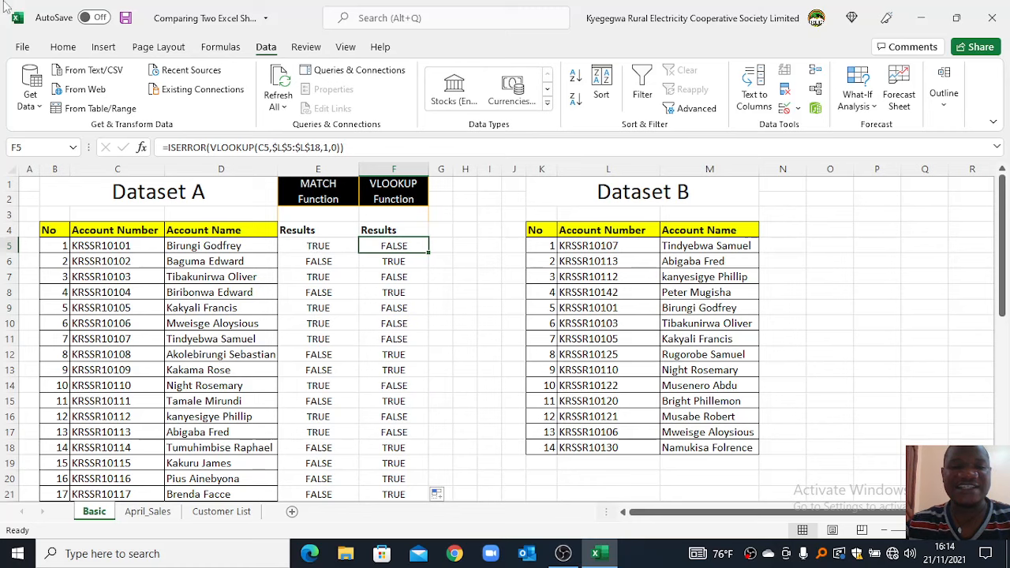
left_click(314, 246)
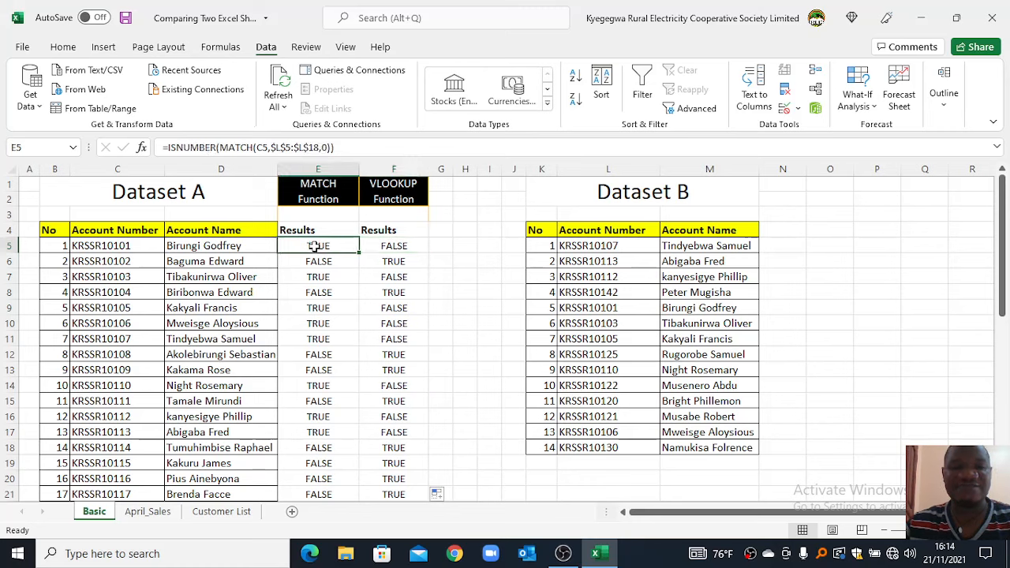
Step: Reverse the F5 result with NOT as =NOT(ISERROR(VLOOKUP(C5,$L$5:$L$18,1,0))) and fill it down to F22
left_click(371, 247)
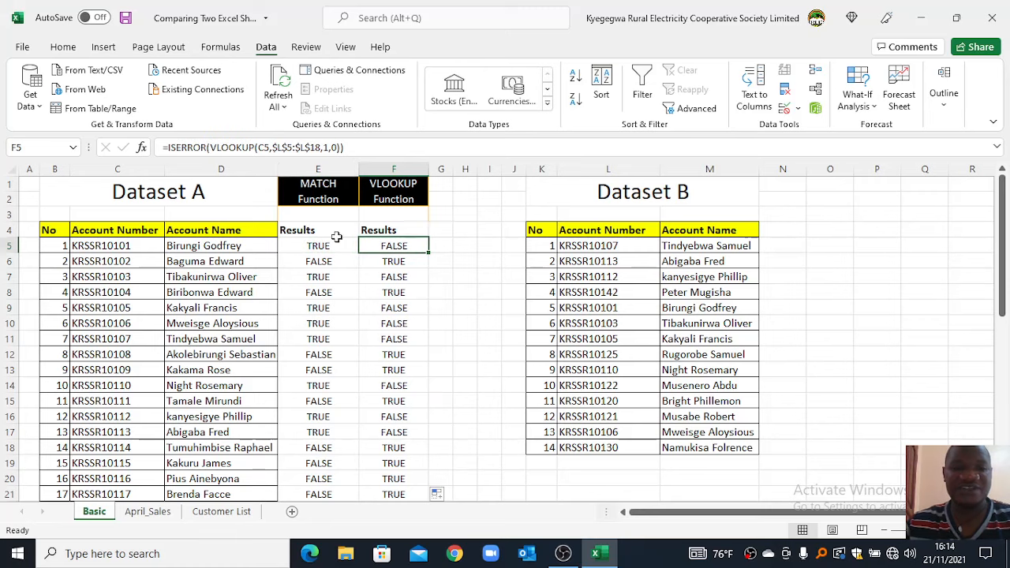
left_click(168, 147)
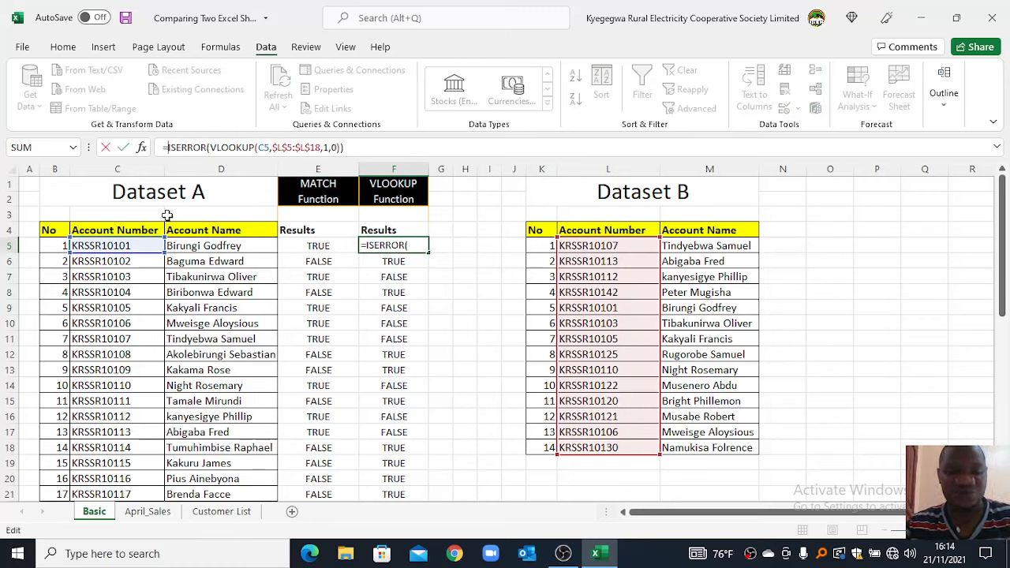
type("NOT(")
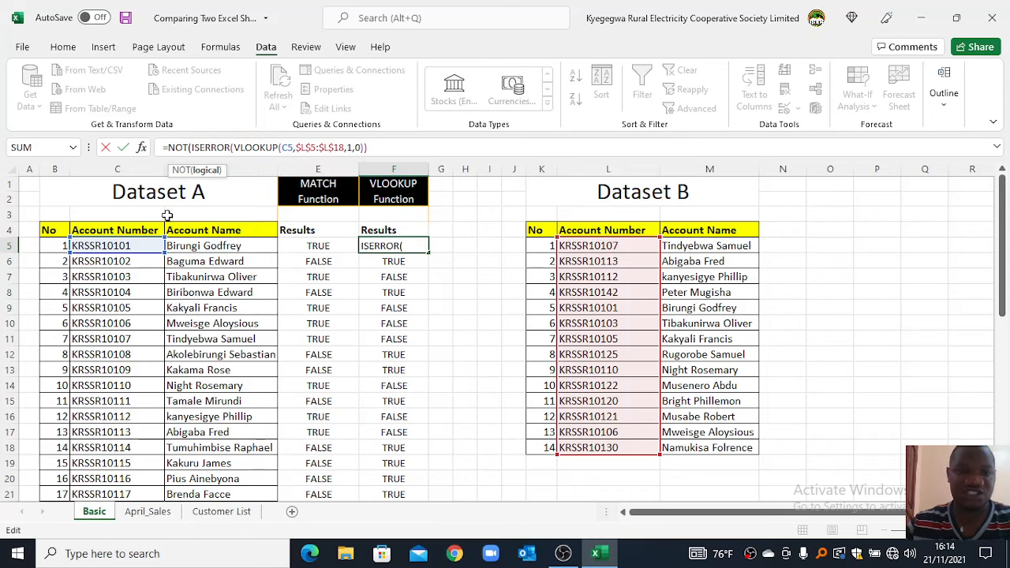
left_click(387, 147)
type("))")
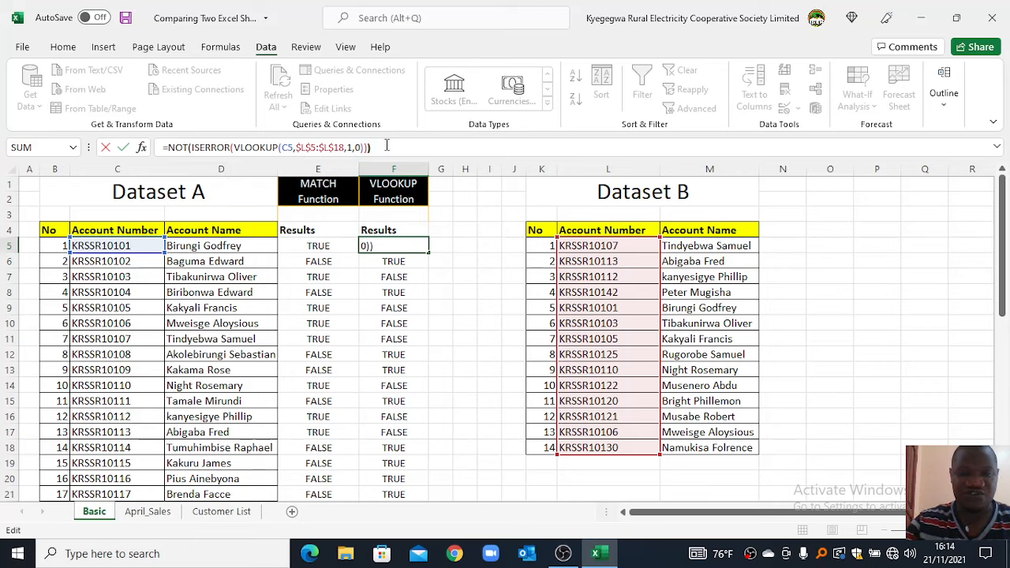
key("Return")
left_click(393, 246)
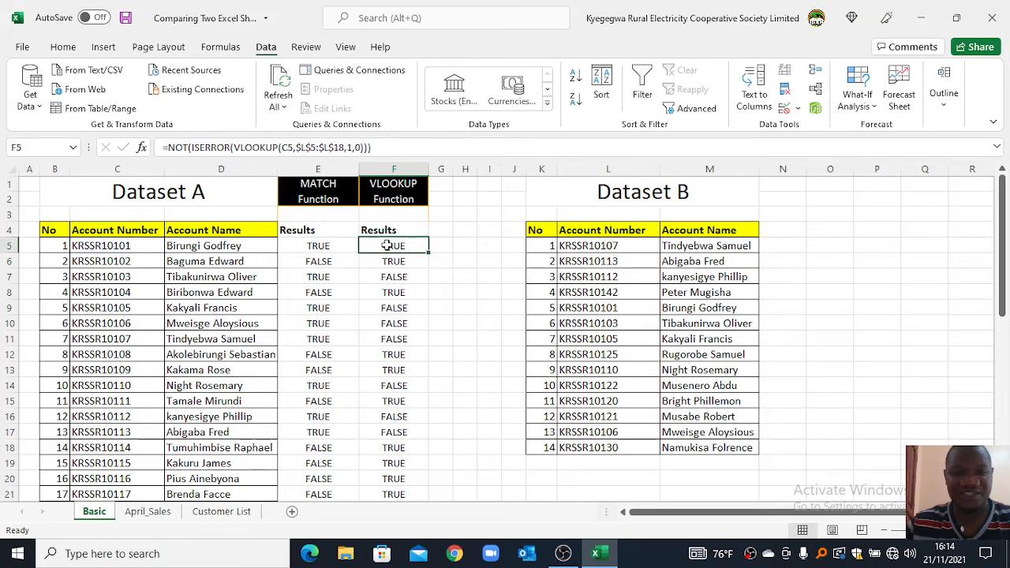
double_click(428, 254)
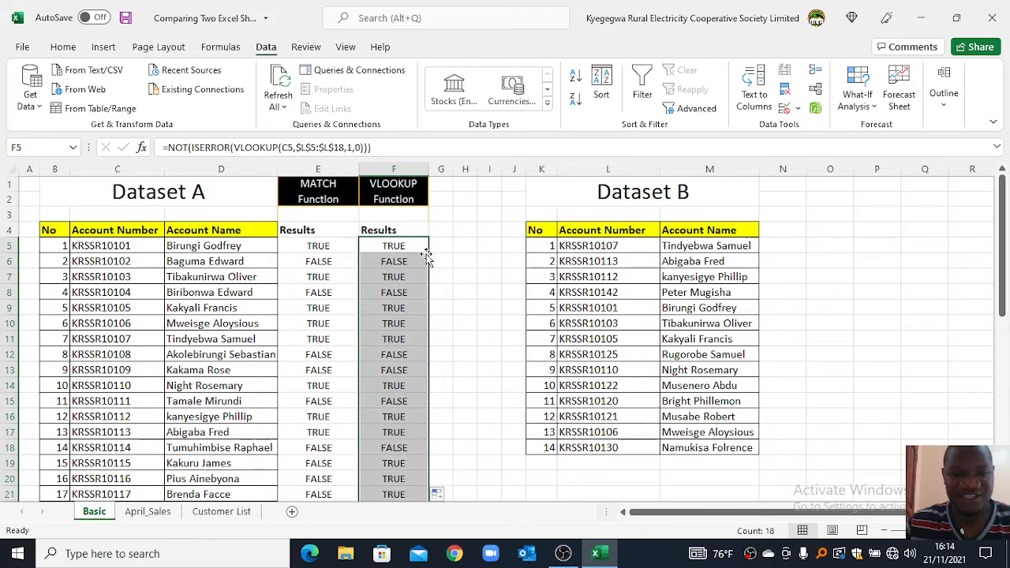
Step: Review the MATCH and VLOOKUP result columns and the formulas in E5 and F5 against the account records in Datasets A and B
left_click(395, 292)
left_click(318, 246)
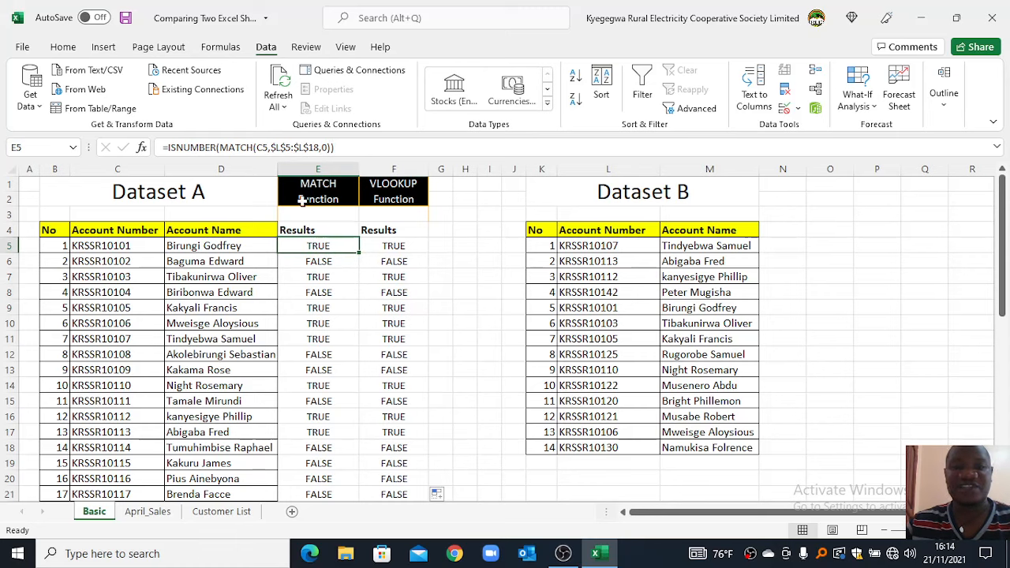
left_click(393, 245)
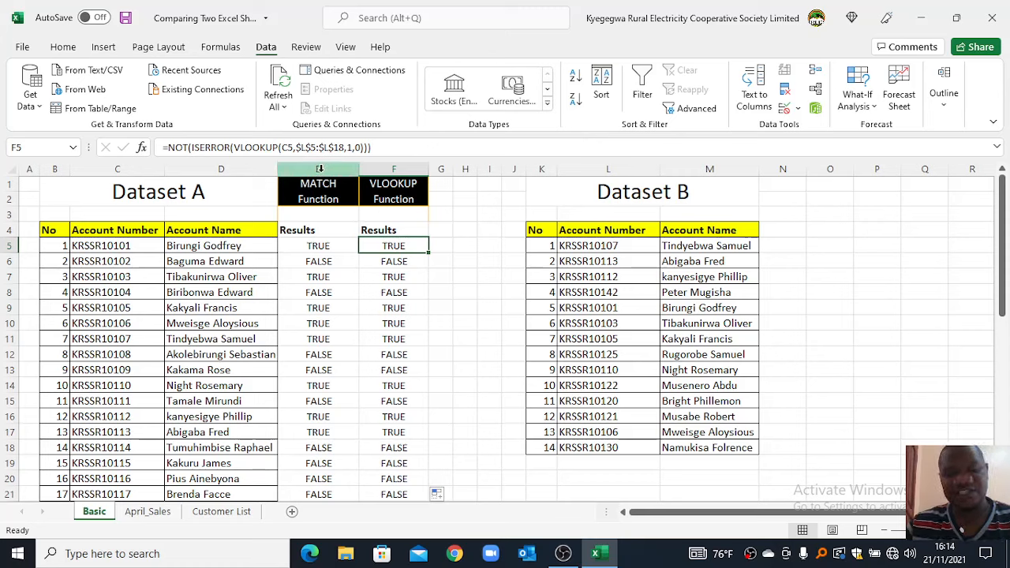
left_click(130, 260)
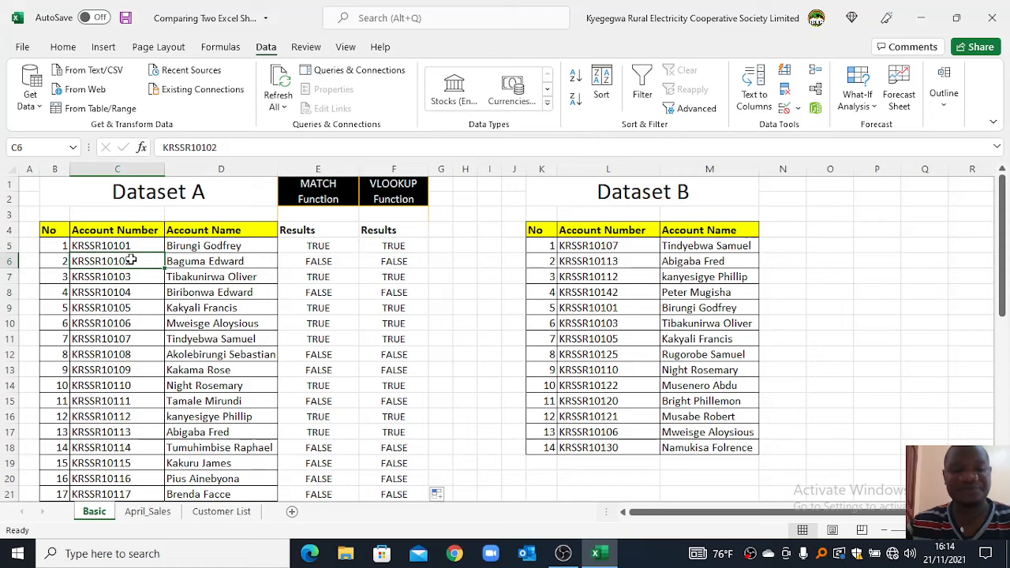
left_click(400, 245)
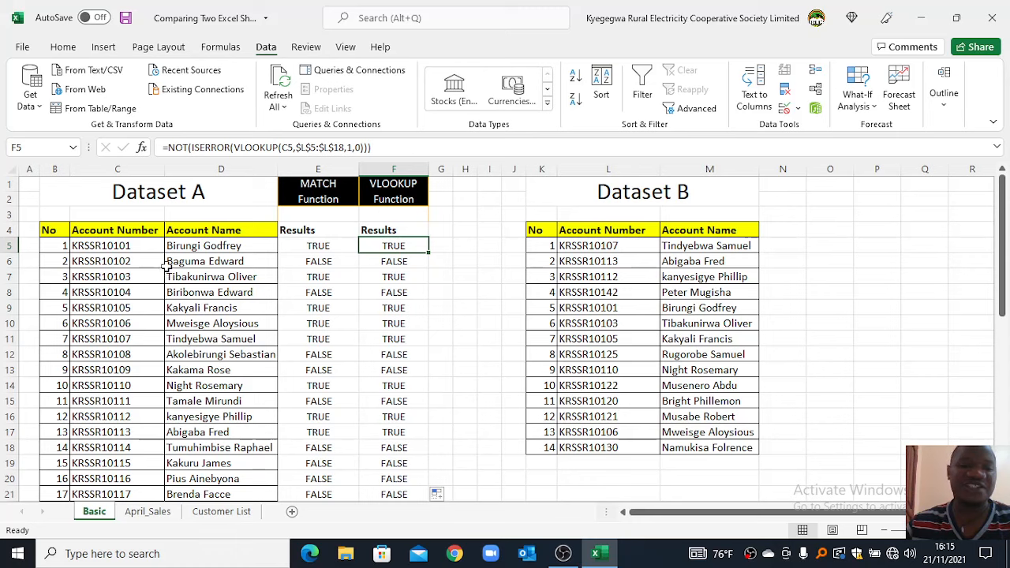
left_click(201, 245)
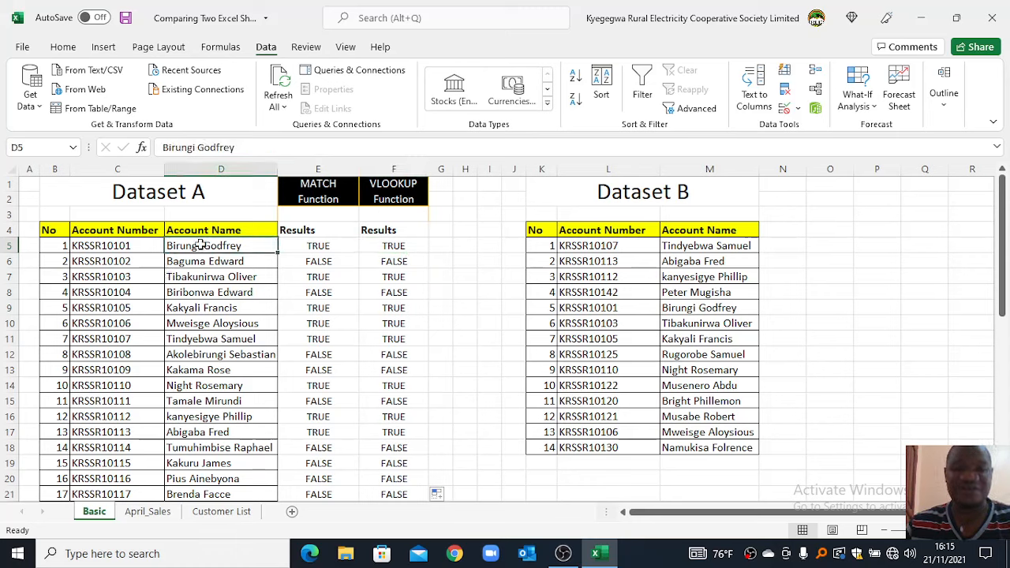
left_click(320, 169)
left_click(393, 171)
left_click(318, 245)
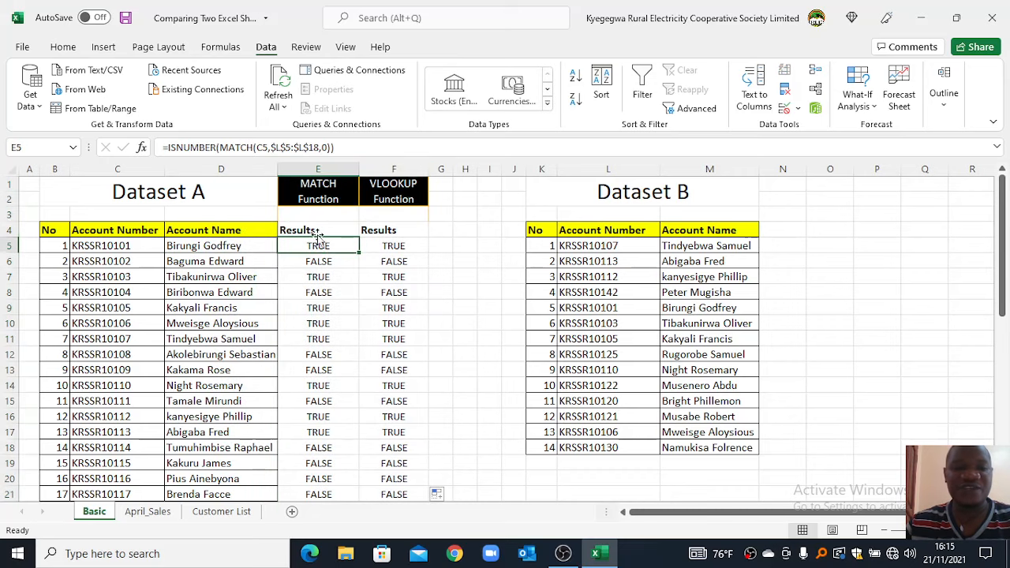
left_click(200, 246)
scroll(316, 332, "down", 4)
scroll(355, 316, "up", 4)
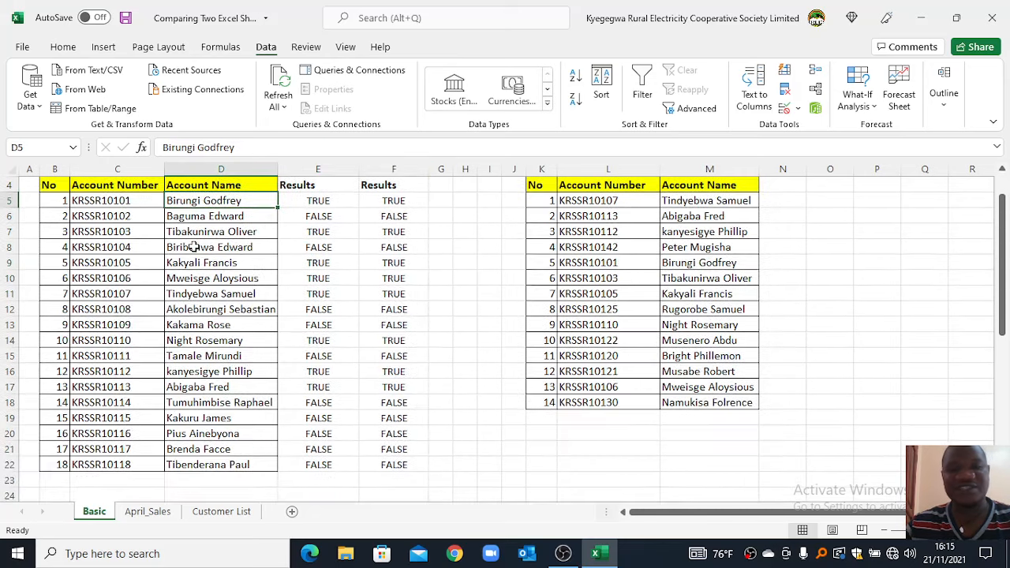
left_click(596, 246)
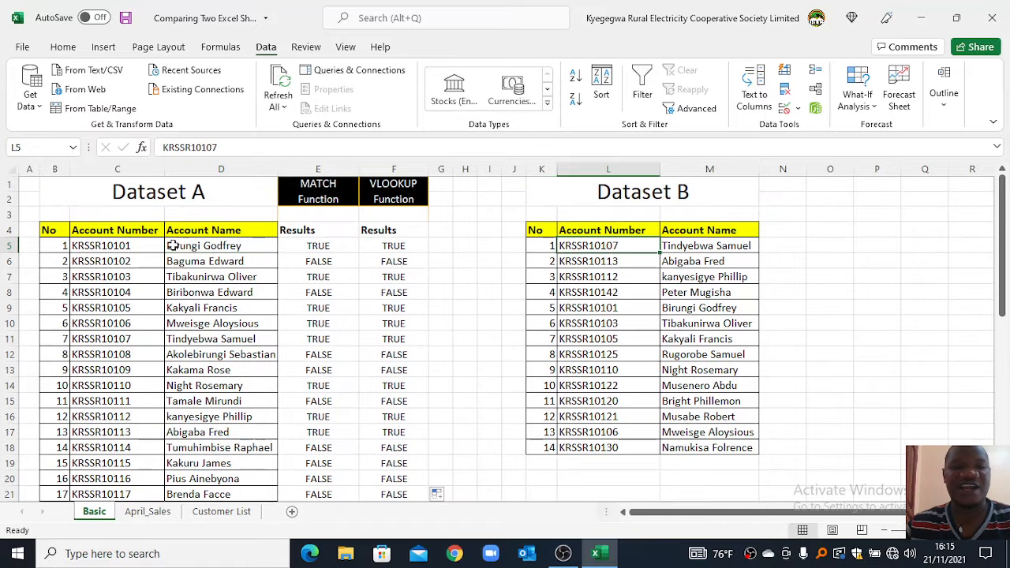
left_click(134, 233)
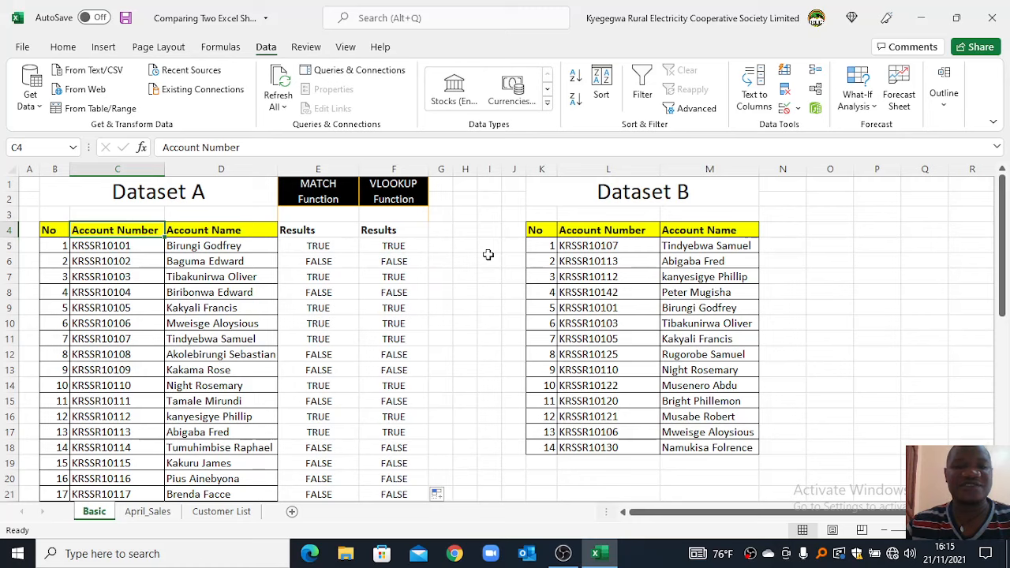
left_click(104, 278)
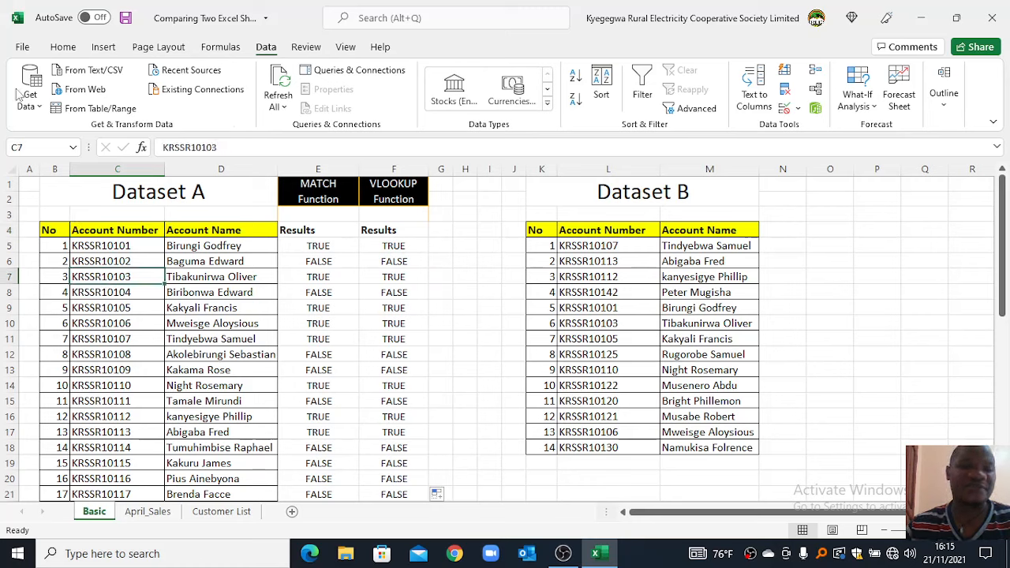
Step: Turn on header filters for Dataset A and its two Results columns in row 4
left_click(63, 47)
left_click(262, 47)
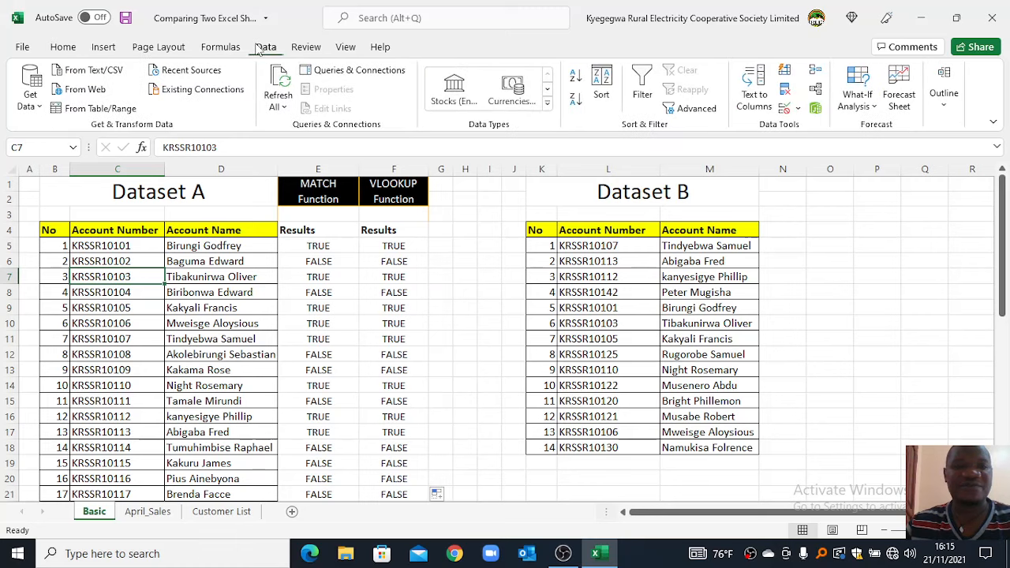
left_click(644, 83)
left_click(318, 247)
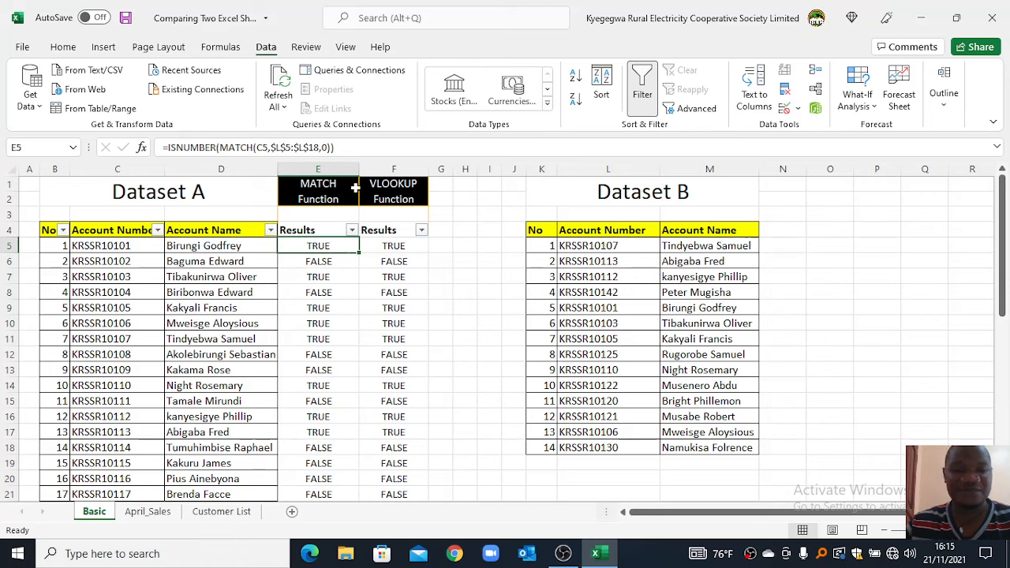
left_click(298, 231)
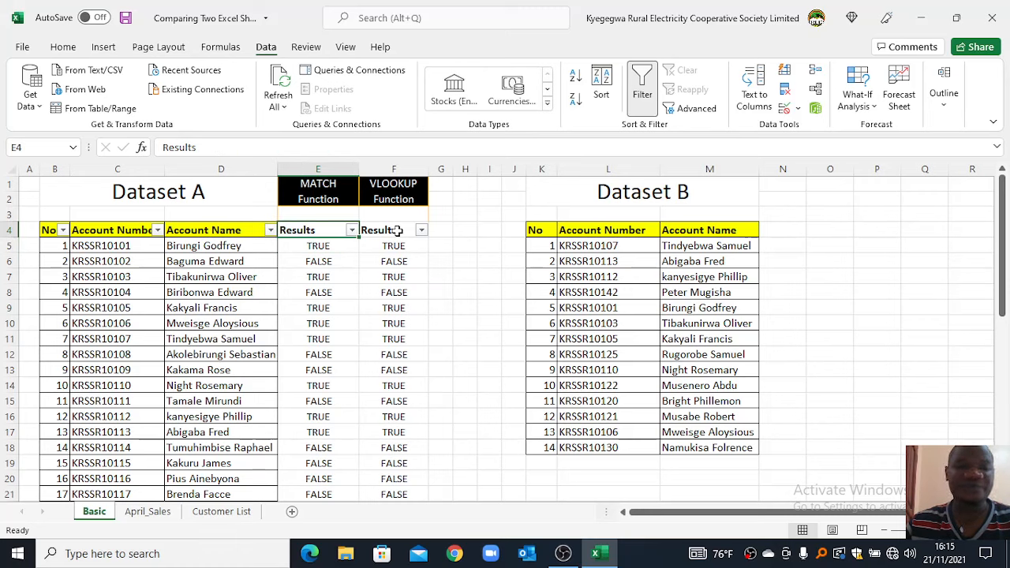
Step: Filter the MATCH Results column to show only TRUE records
left_click(352, 229)
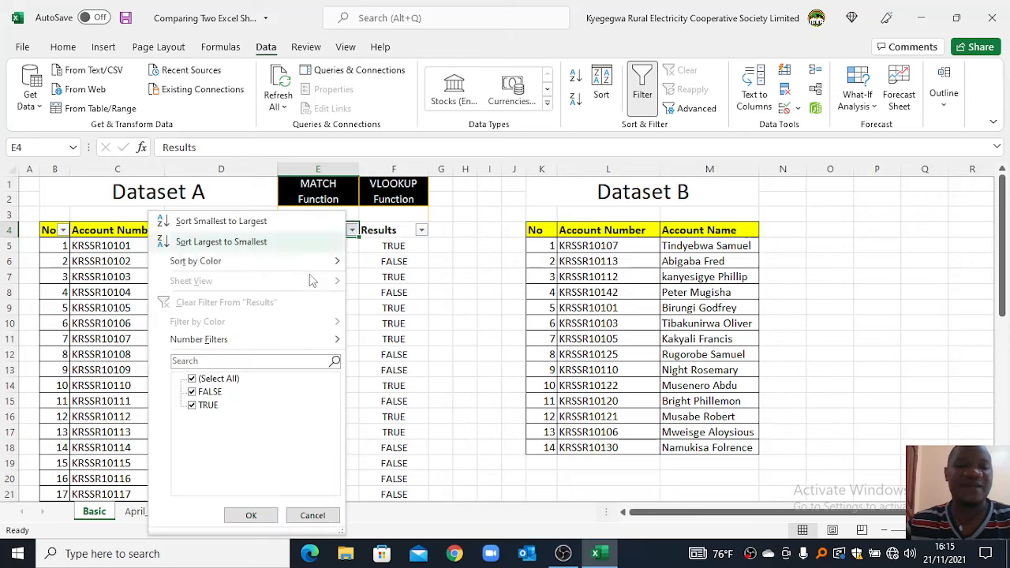
left_click(215, 380)
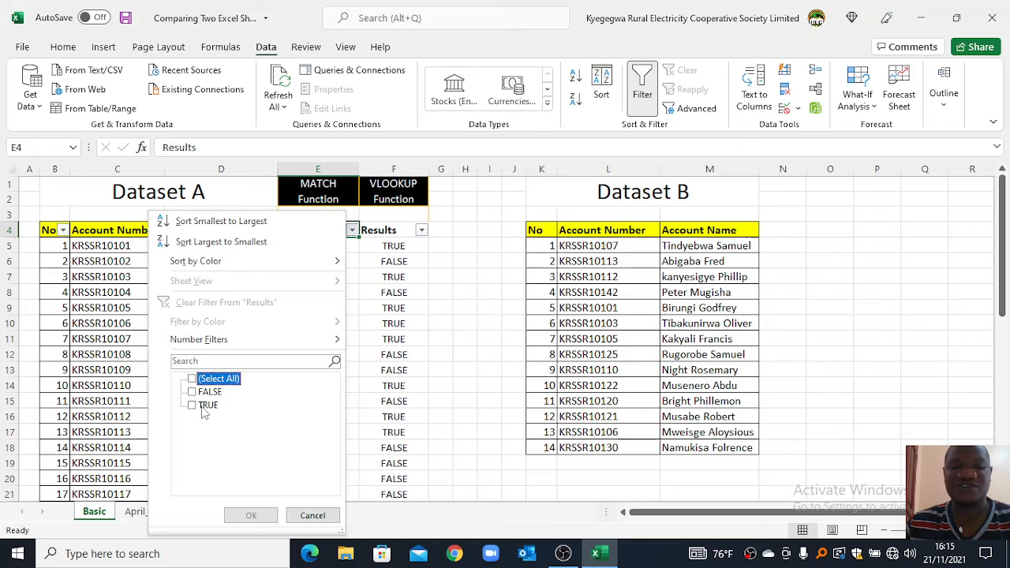
left_click(204, 406)
left_click(239, 515)
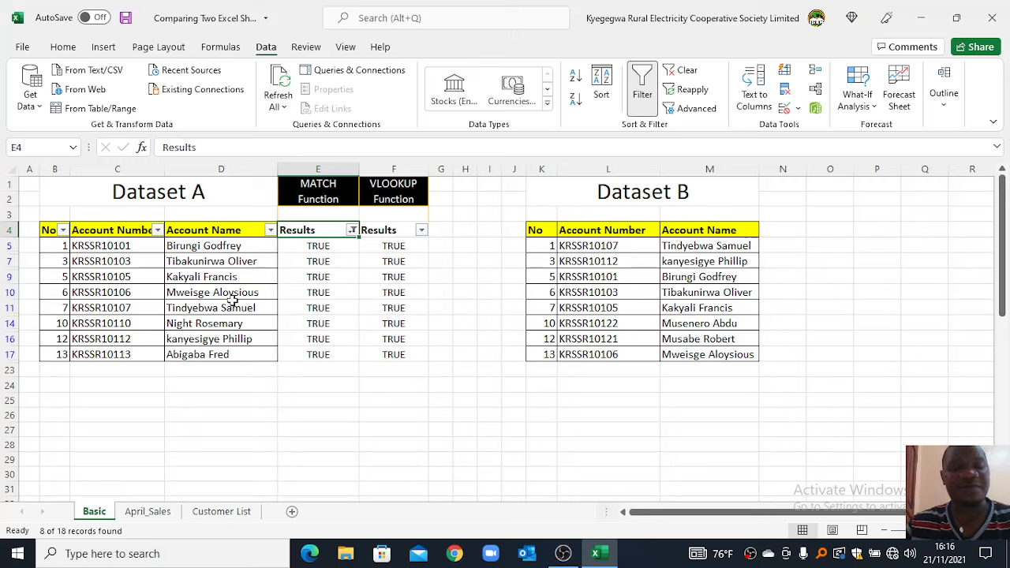
Step: Enter the heading "Records Matching DatasetB" in cell B26
left_click(63, 415)
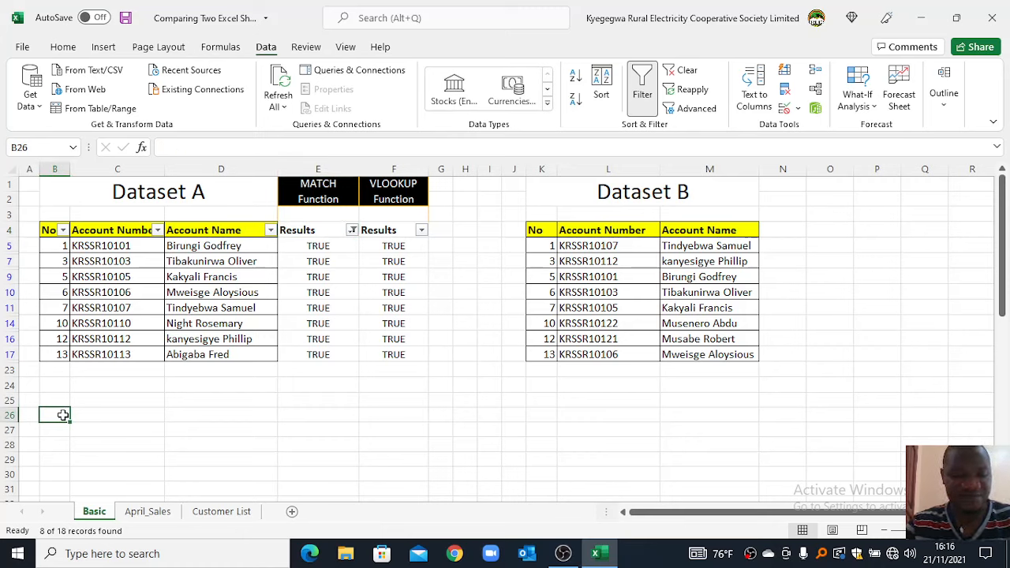
type("M")
key("BackSpace")
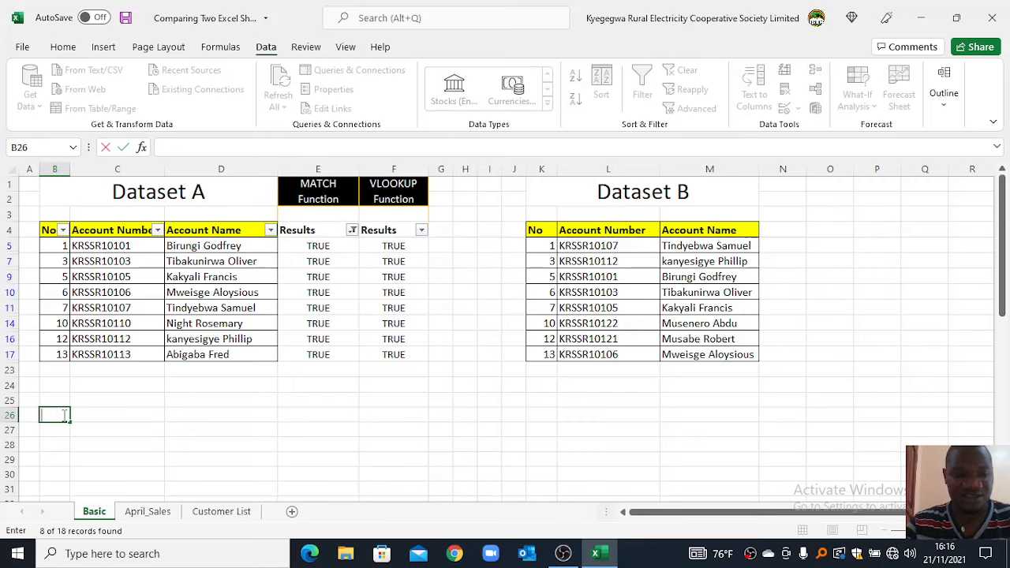
type("Records ")
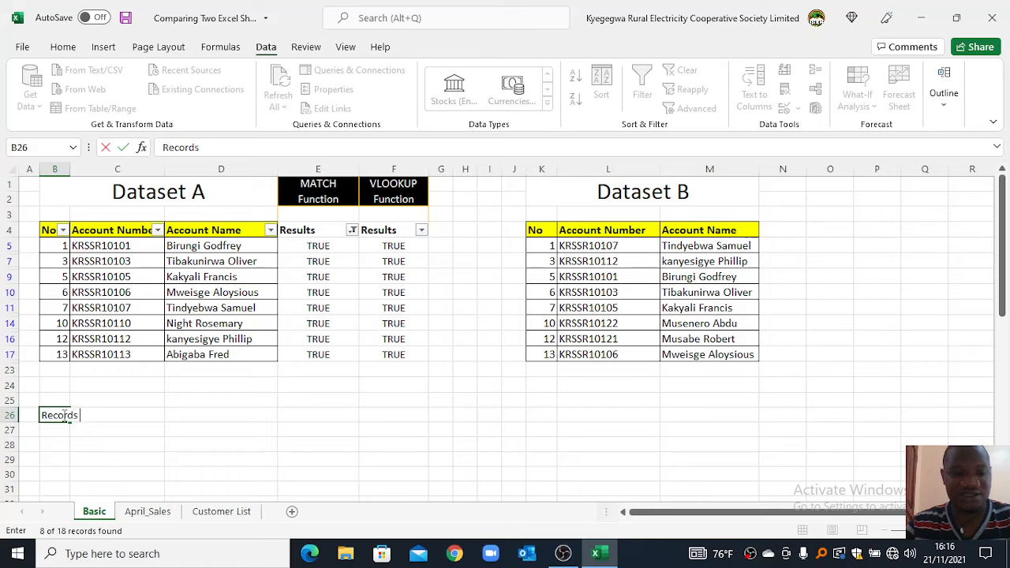
type("Matching D")
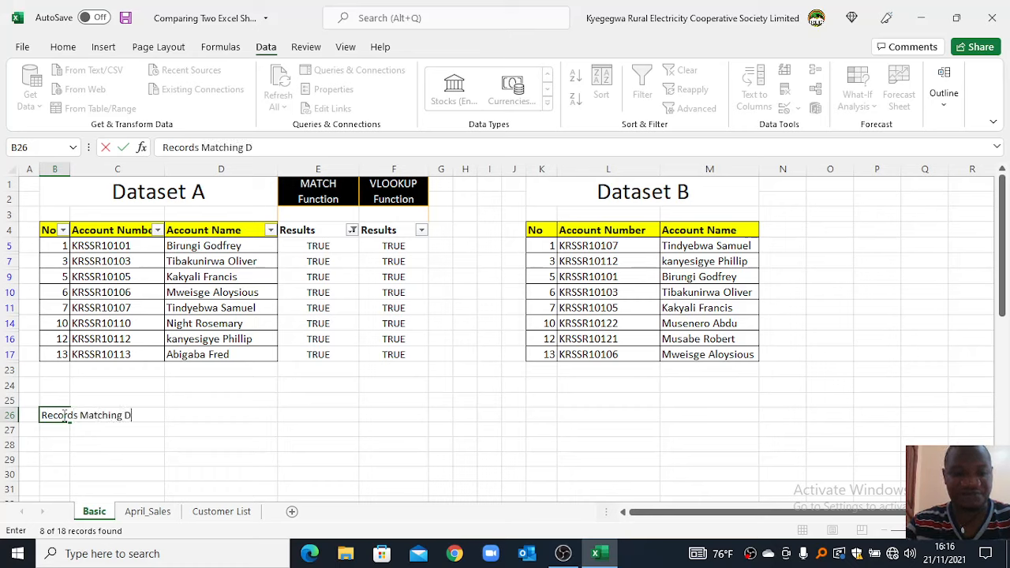
type("atasetB")
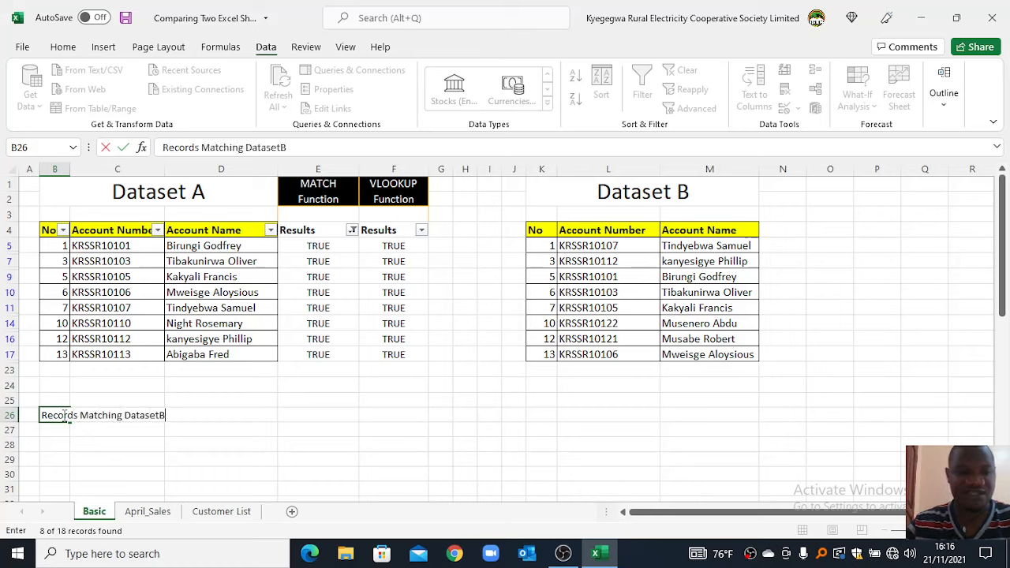
left_click(103, 246)
Step: Copy the TRUE-filtered Dataset A table with its headers and result columns to cell B27
left_click(51, 228)
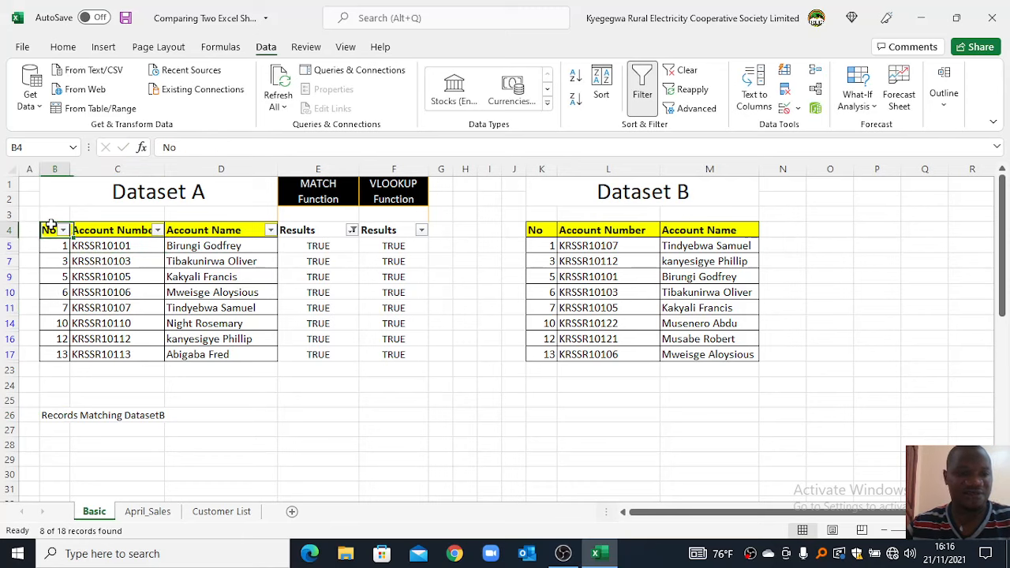
key("ctrl+shift+Right")
key("ctrl+shift+Down")
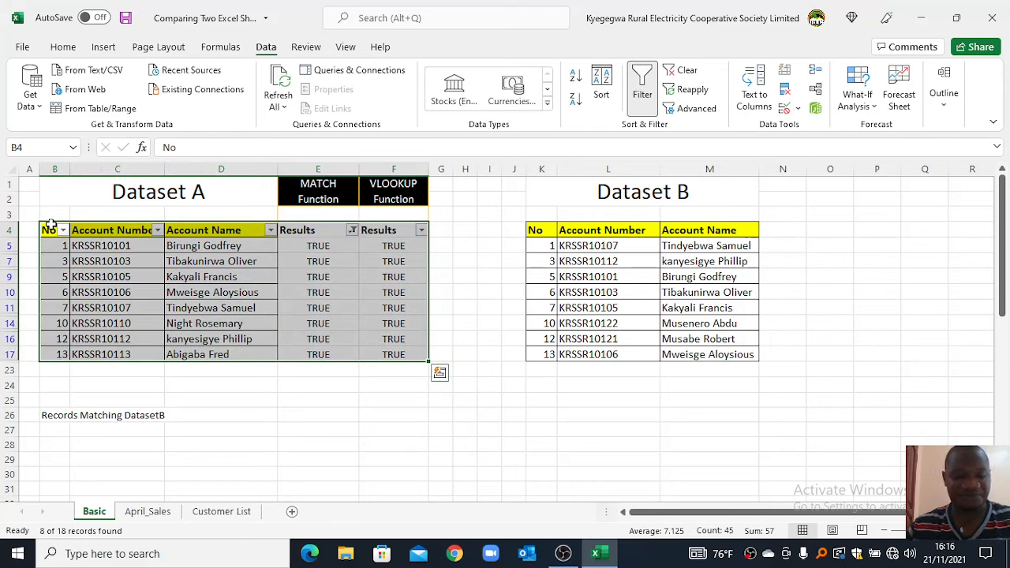
key("ctrl+c")
left_click(59, 432)
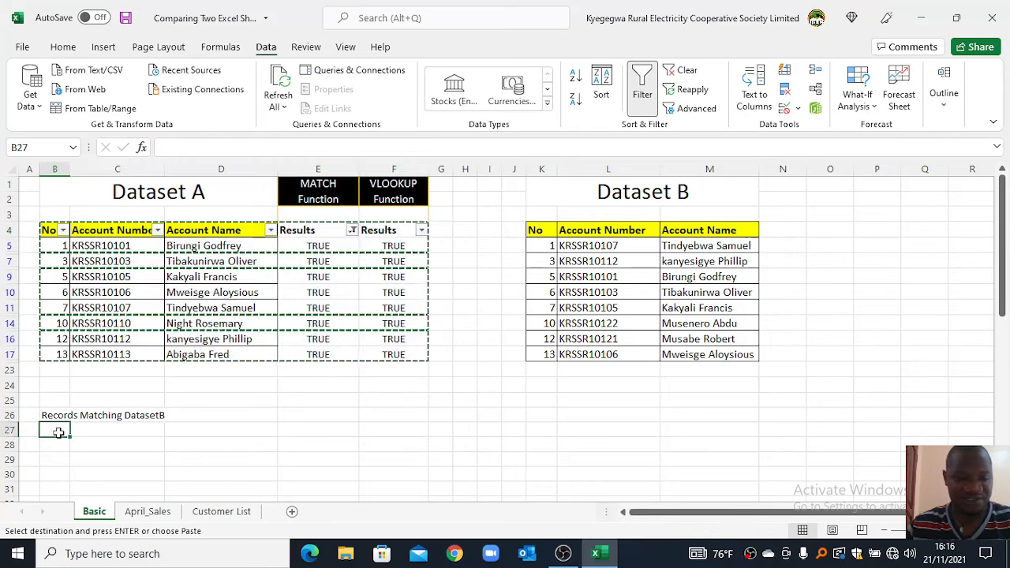
key("ctrl+v")
Step: Clear the copied Results headings and values in E27:F35 beside the matching records list
left_click(338, 445)
scroll(339, 442, "down", 2)
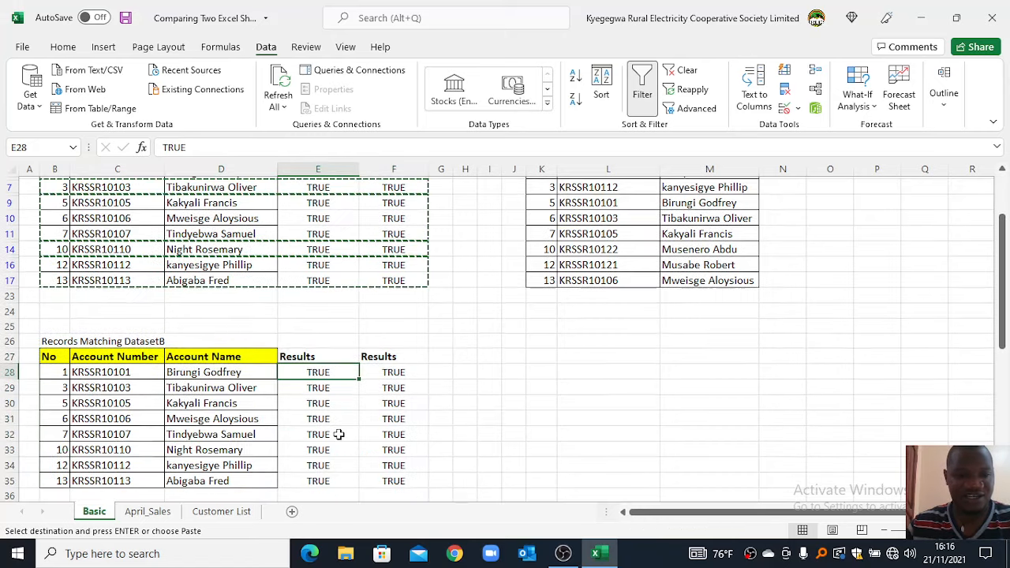
left_click_drag(308, 354, 387, 479)
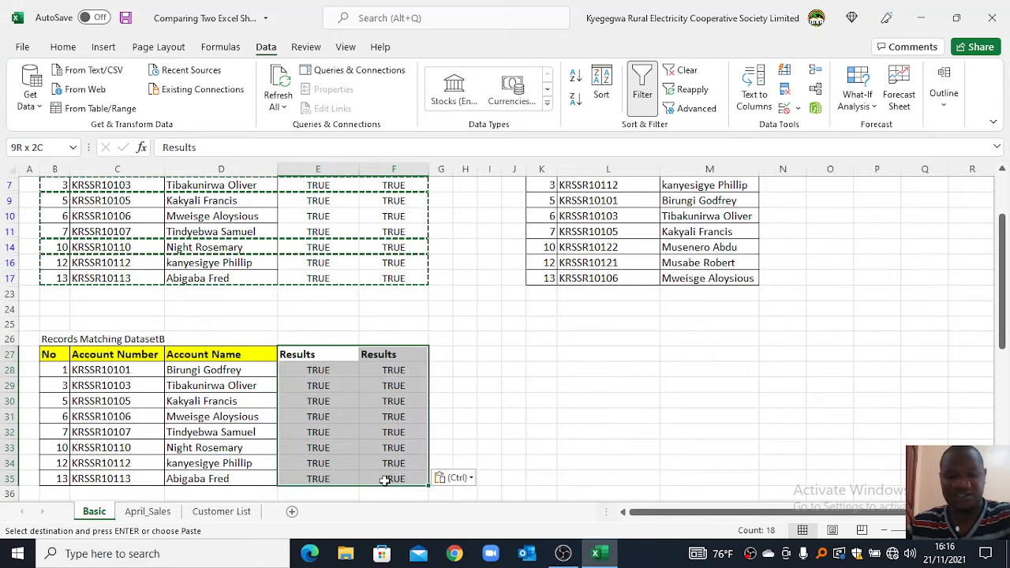
key("Escape")
left_click(346, 388)
scroll(346, 394, "up", 2)
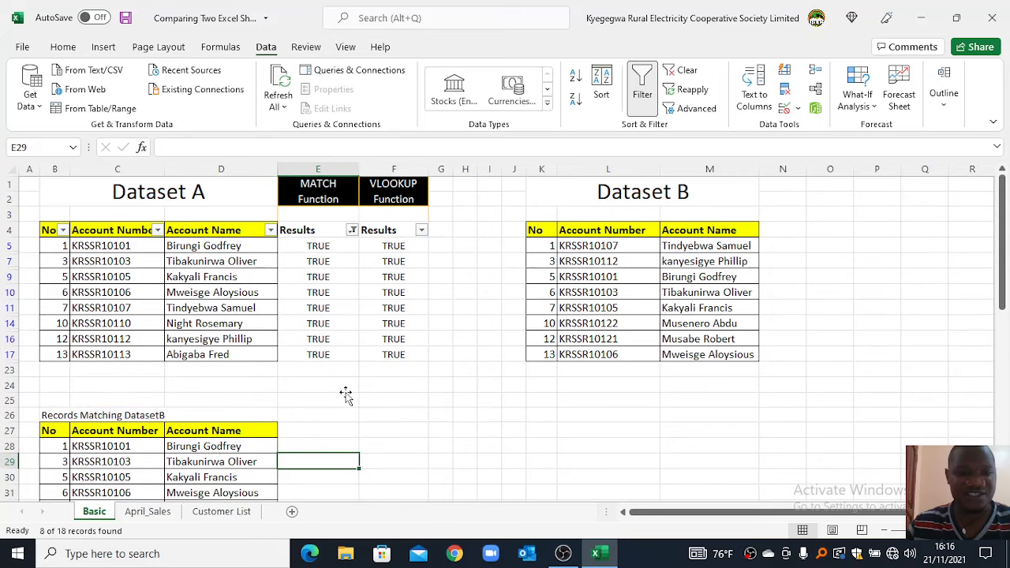
Step: Change the MATCH Results filter to show only FALSE records
left_click(352, 230)
left_click(209, 405)
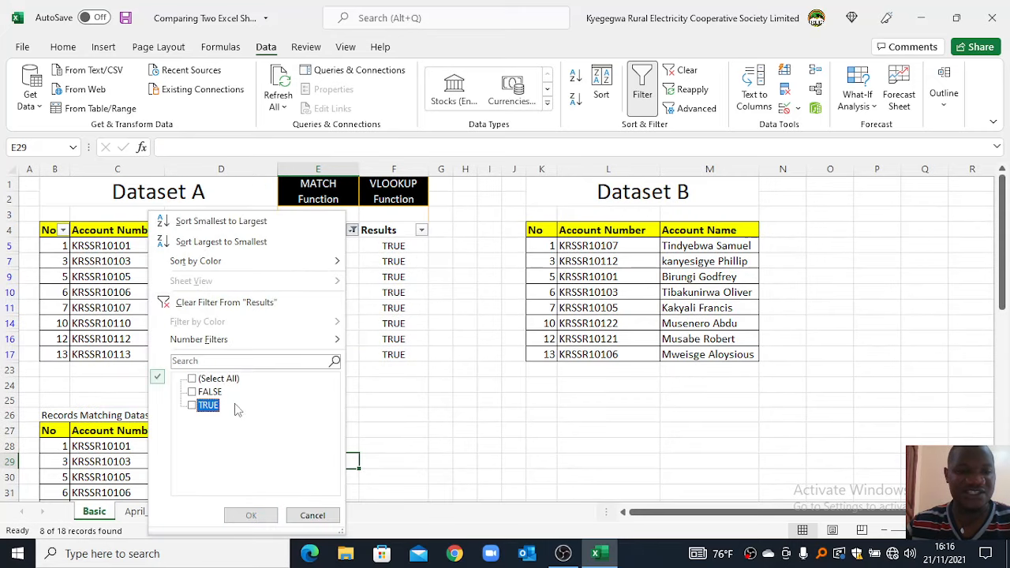
left_click(210, 393)
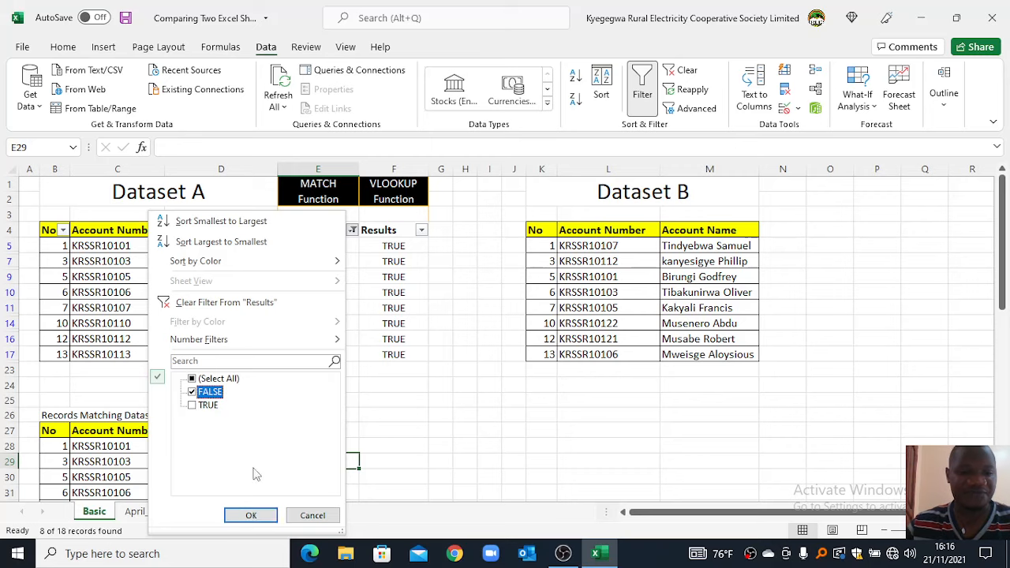
left_click(251, 514)
Step: Enter the heading "Records not Matching DatasetB" in cell B38 below the matching records list
scroll(63, 241, "down", 5)
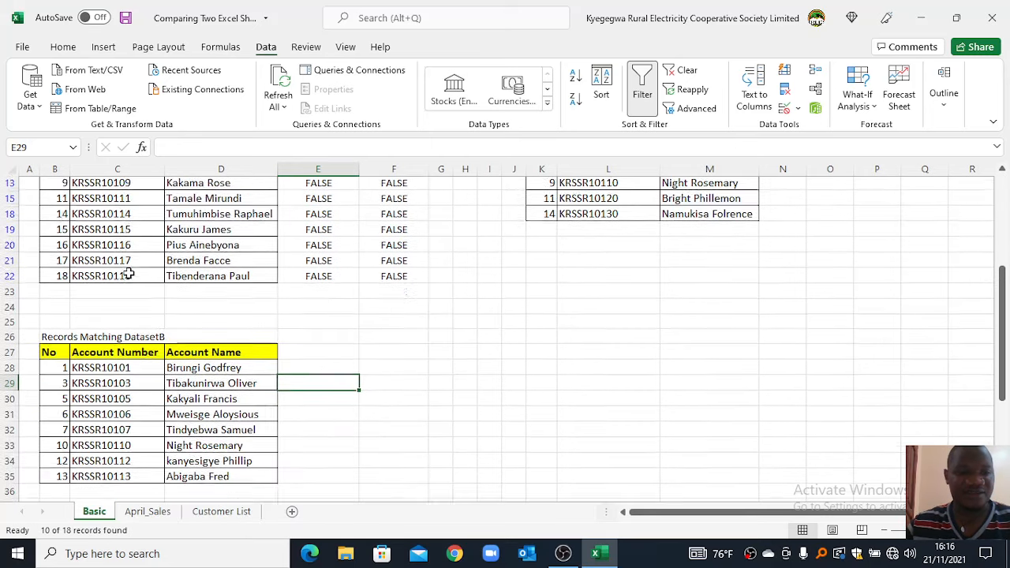
left_click(67, 397)
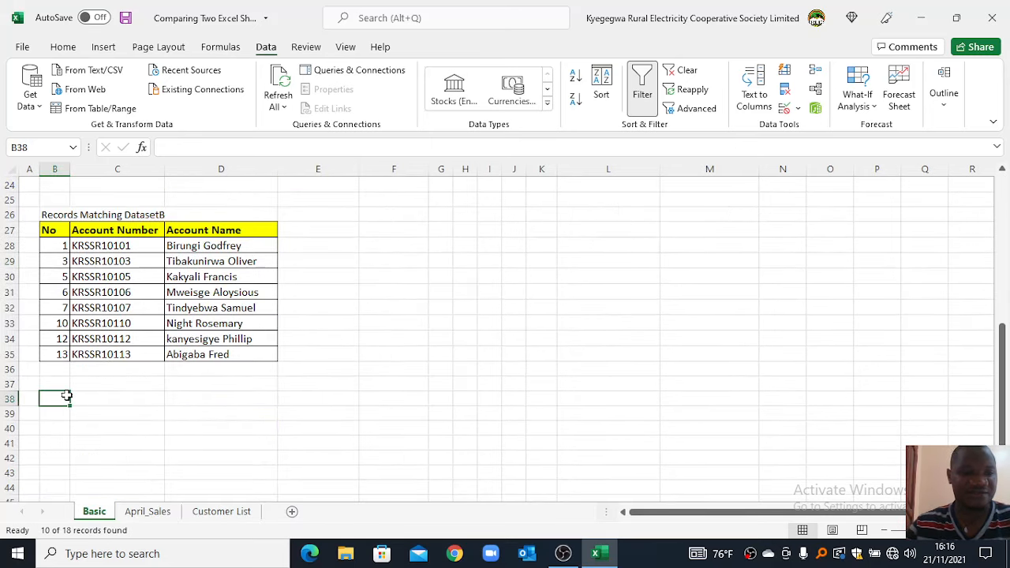
type("Records no")
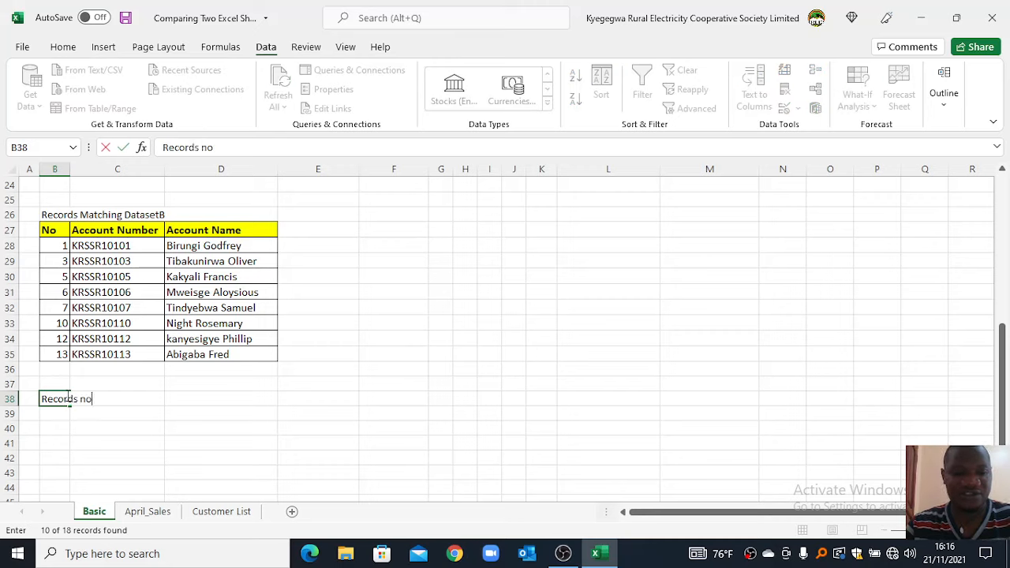
type("t Matching Dataset")
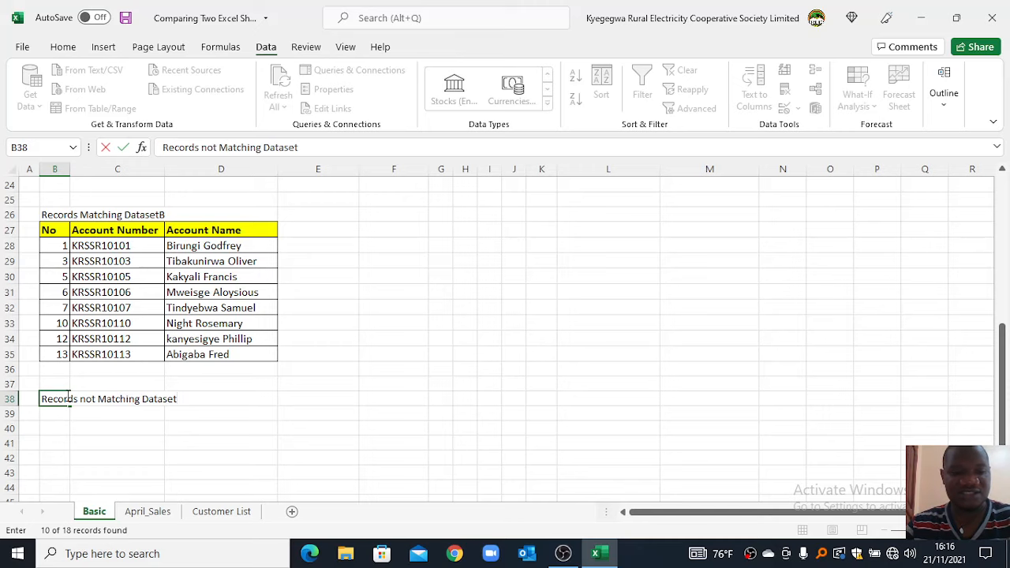
type("B")
left_click(428, 375)
Step: Copy the FALSE-filtered Dataset A table with its headers and result columns to cell B39
scroll(428, 374, "up", 8)
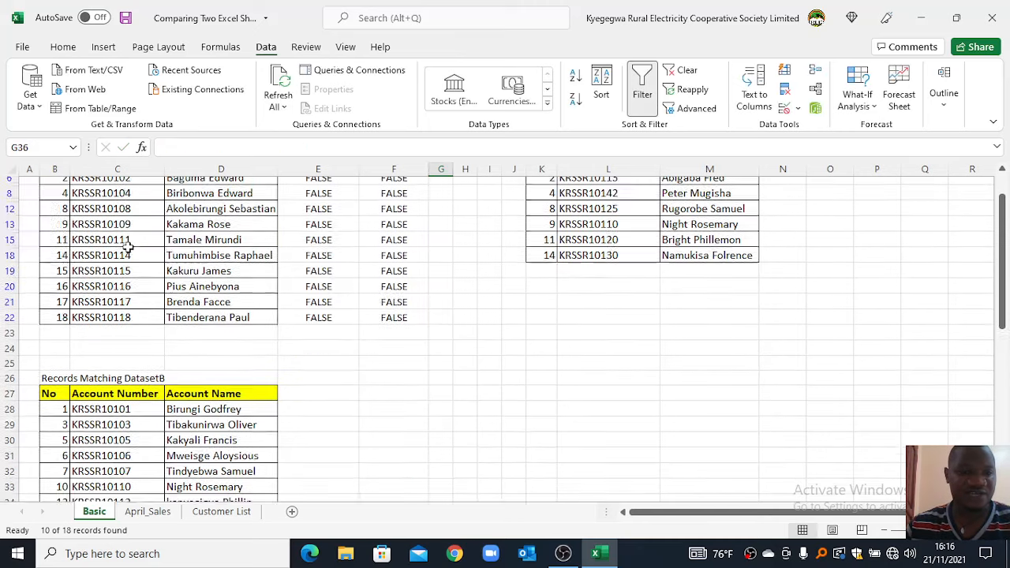
left_click(46, 230)
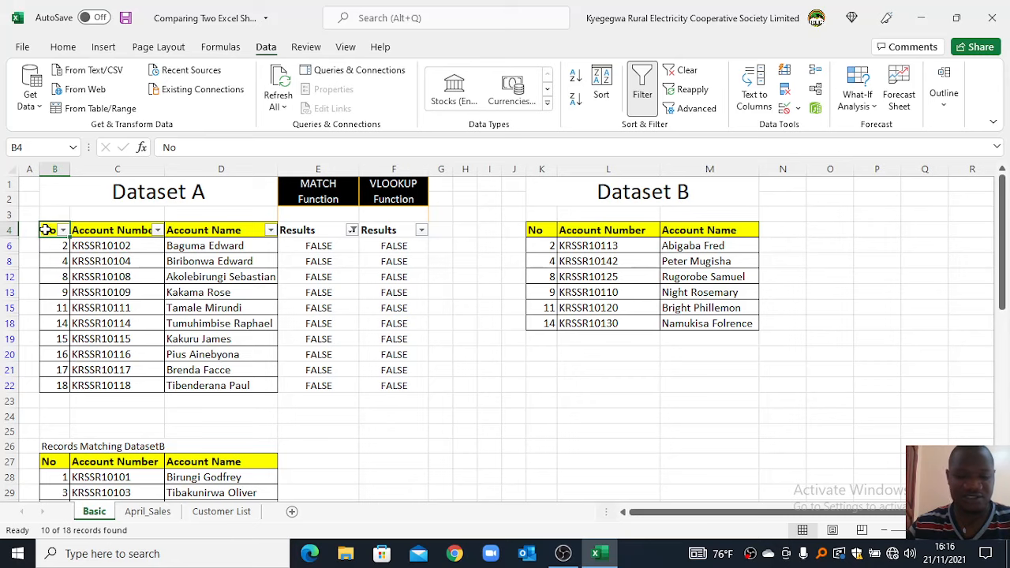
key("ctrl+shift+Right")
key("ctrl+shift+Down")
key("ctrl+c")
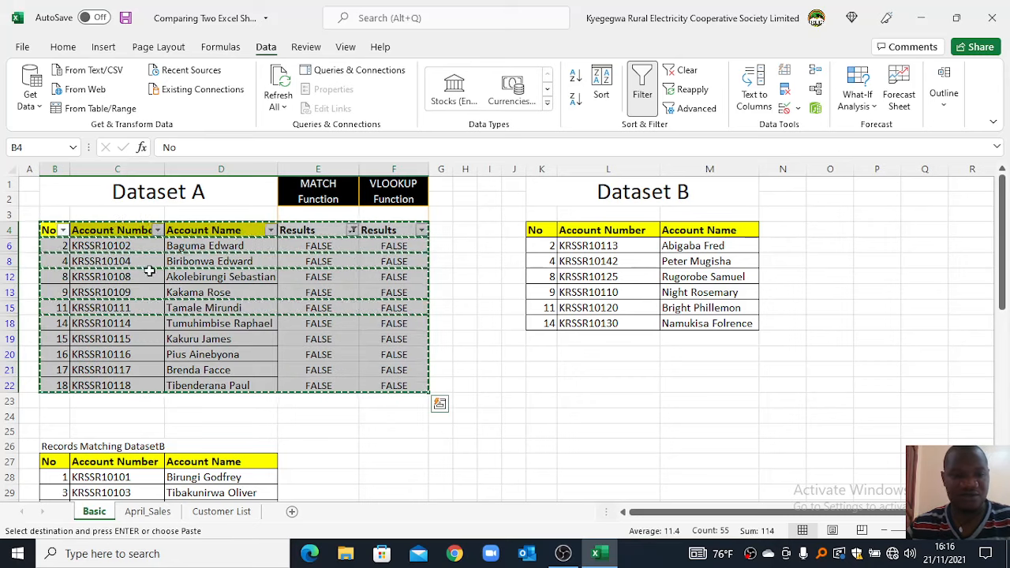
scroll(197, 300, "down", 10)
left_click(51, 275)
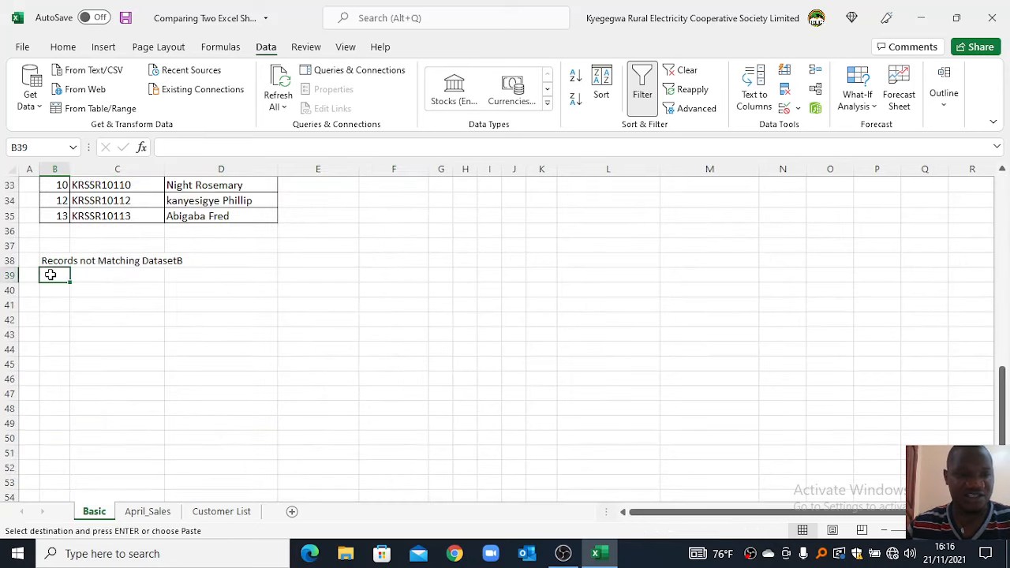
key("ctrl+v")
Step: Clear the copied Results headings and values in E39:F49 beside the non-matching records list
left_click(318, 286)
left_click_drag(320, 278, 372, 428)
key("Delete")
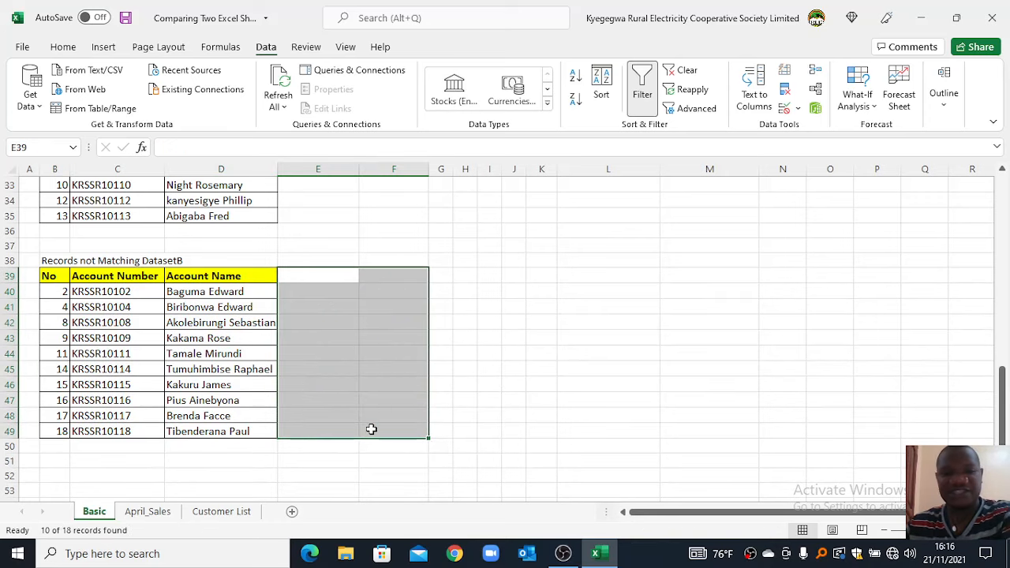
left_click(342, 313)
Step: Clear the filter from the MATCH Results column so all Dataset A records show
scroll(183, 286, "up", 11)
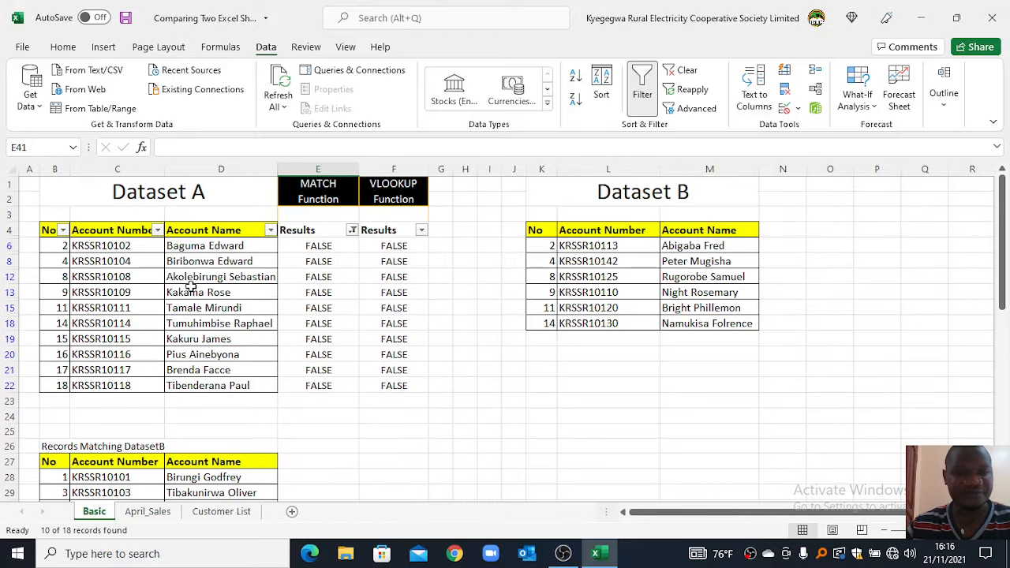
left_click(352, 230)
left_click(214, 307)
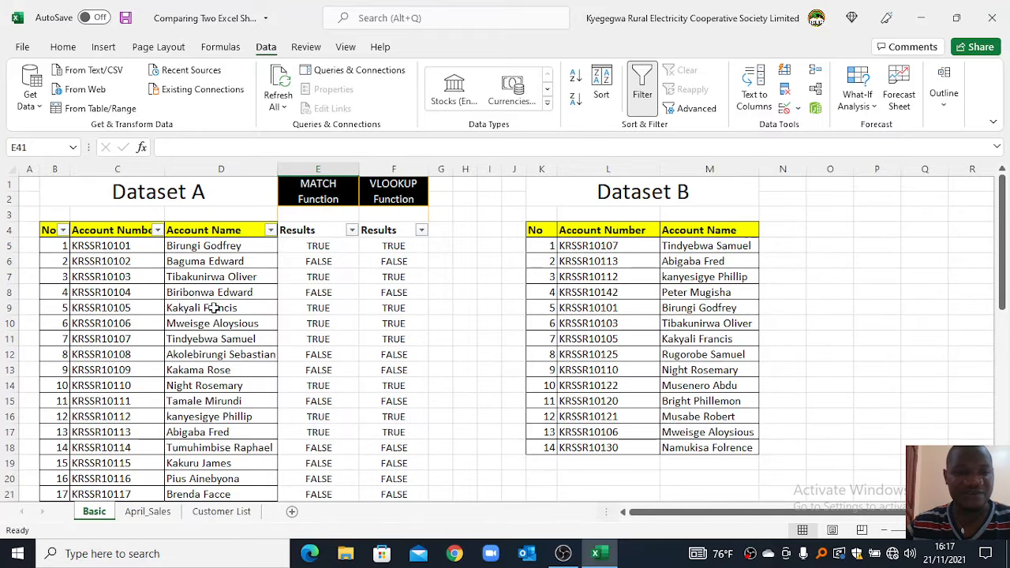
Step: Delete the Results headings and all MATCH and VLOOKUP formulas in E4:F22 beside Dataset A
left_click(307, 325)
left_click_drag(296, 228, 379, 462)
key("Delete")
left_click(363, 314)
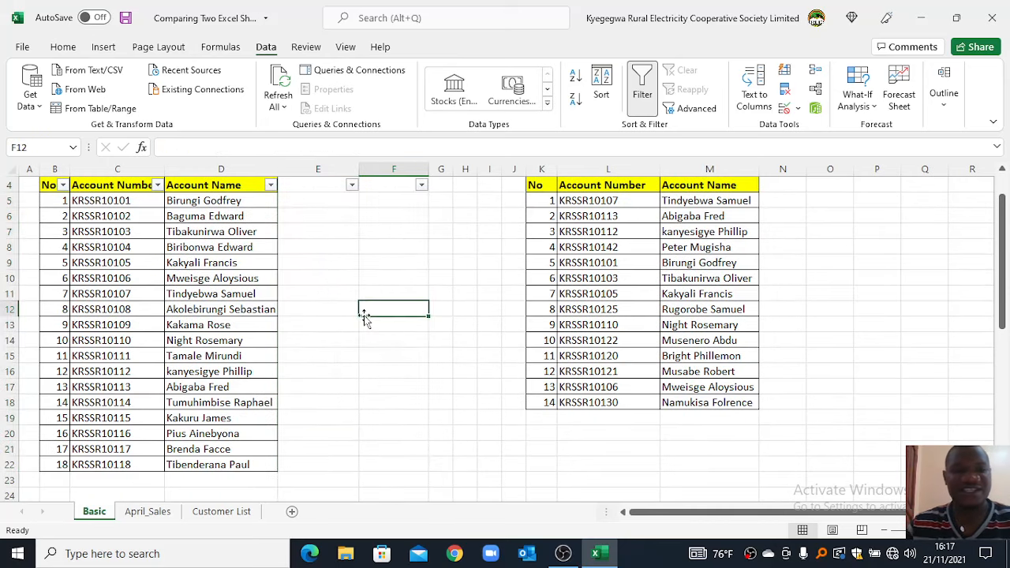
Step: Turn off the header filters on the Dataset A table
scroll(364, 317, "up", 1)
left_click(327, 248)
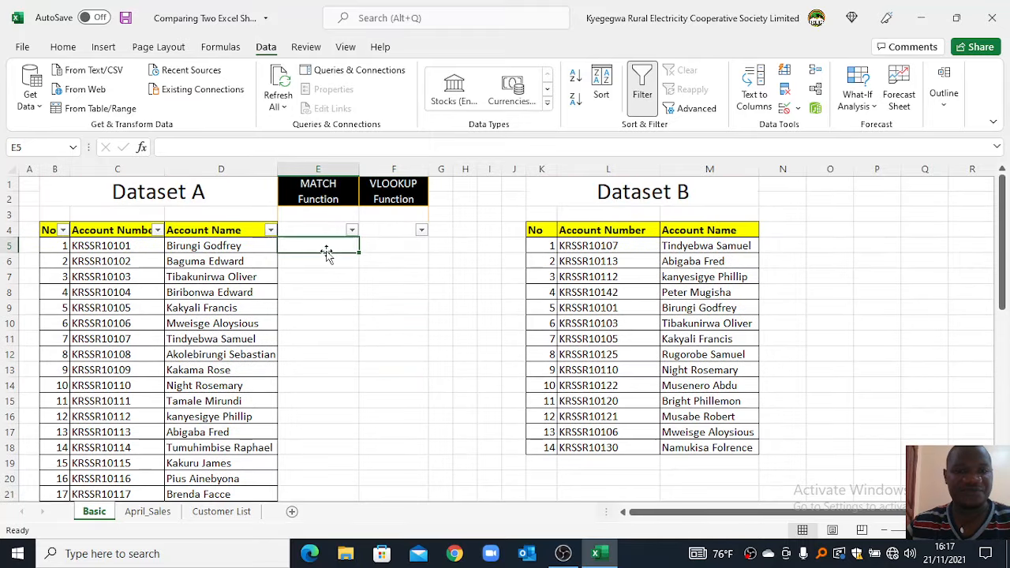
left_click(233, 265)
left_click(63, 48)
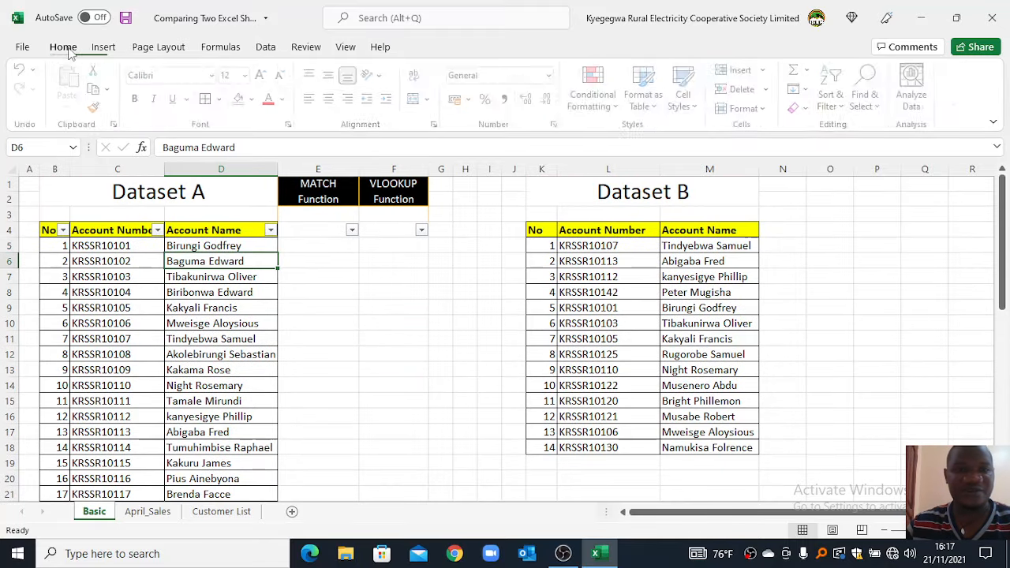
left_click(266, 47)
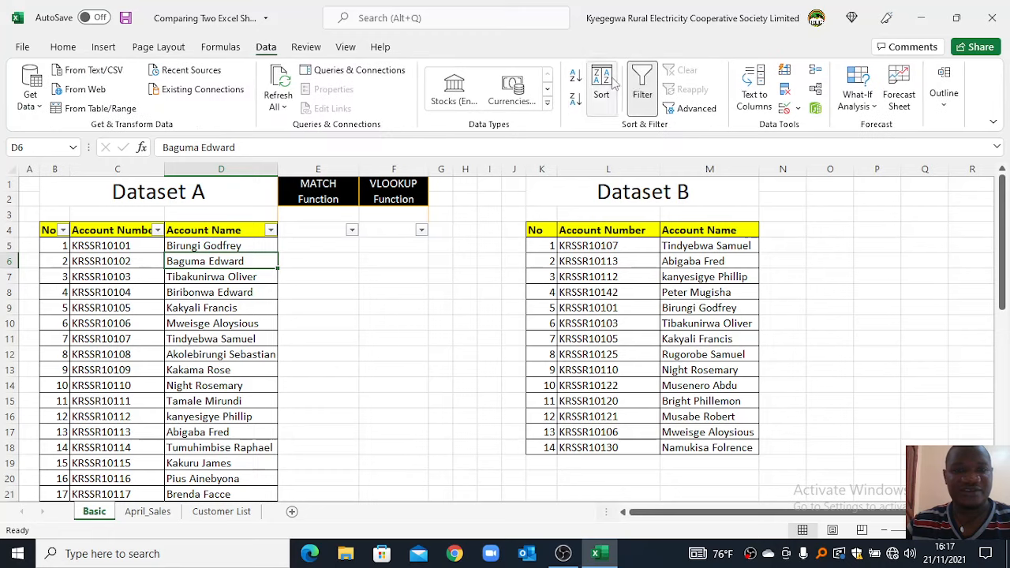
left_click(642, 85)
left_click(245, 278)
Step: Review the matching and non-matching record lists, then return to the emptied result columns beside Dataset A
scroll(236, 280, "down", 8)
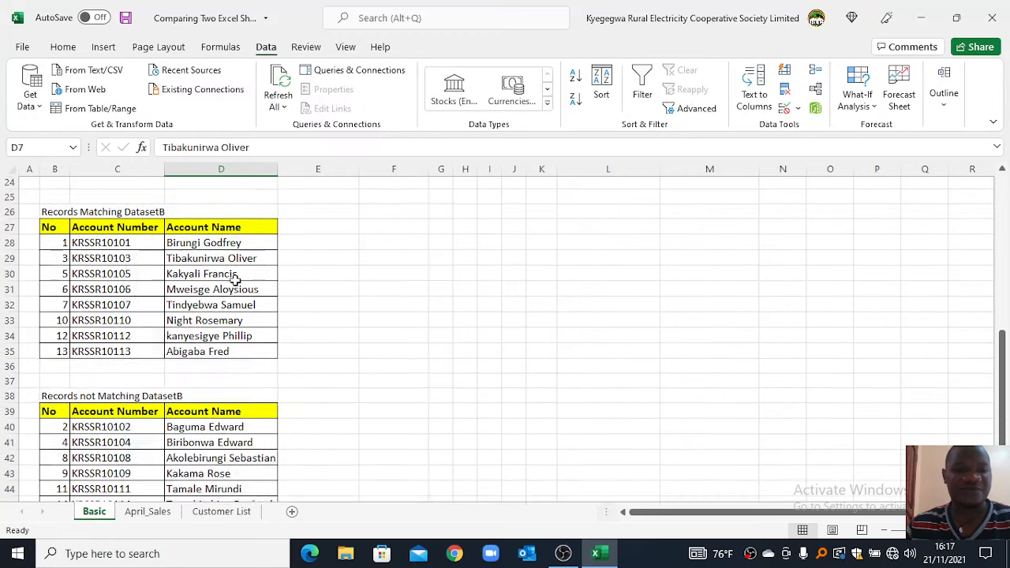
left_click(235, 280)
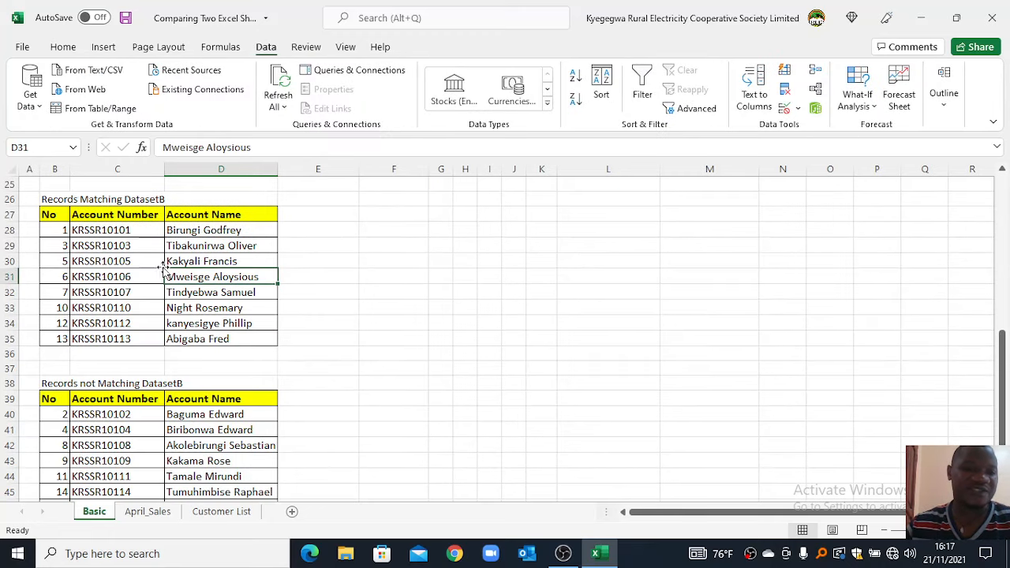
left_click(96, 241)
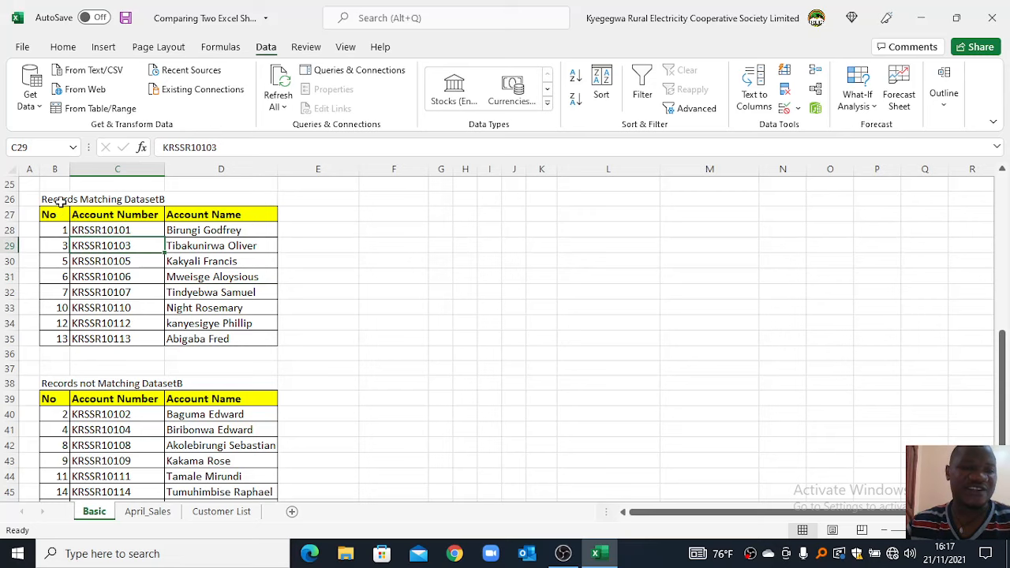
left_click(334, 314)
scroll(333, 317, "up", 5)
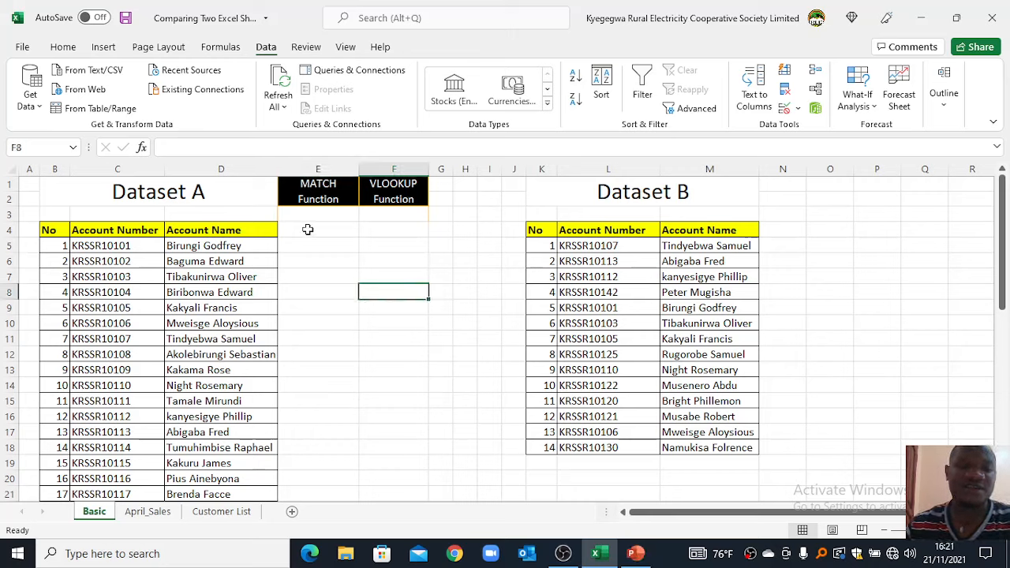
left_click_drag(308, 229, 322, 247)
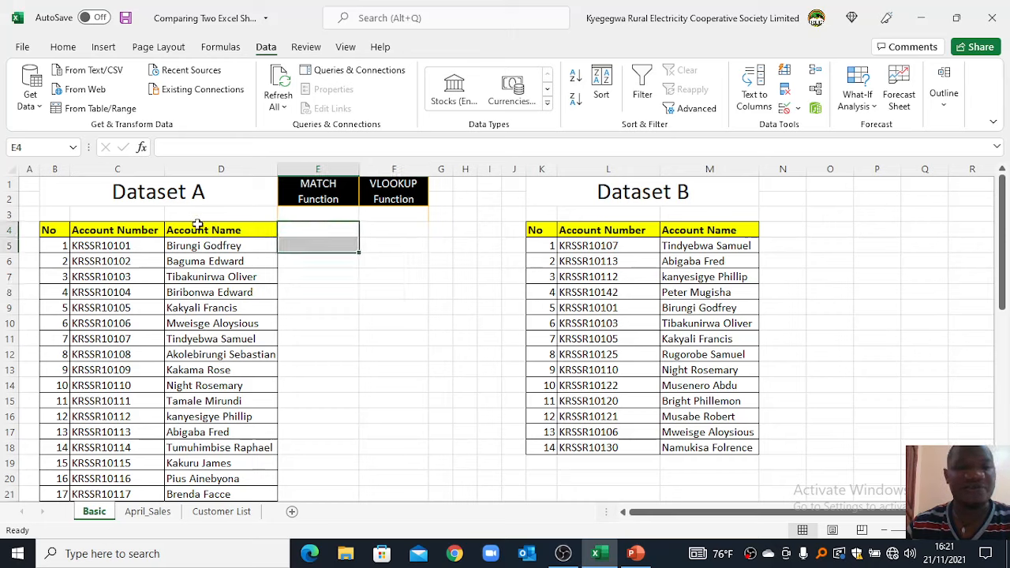